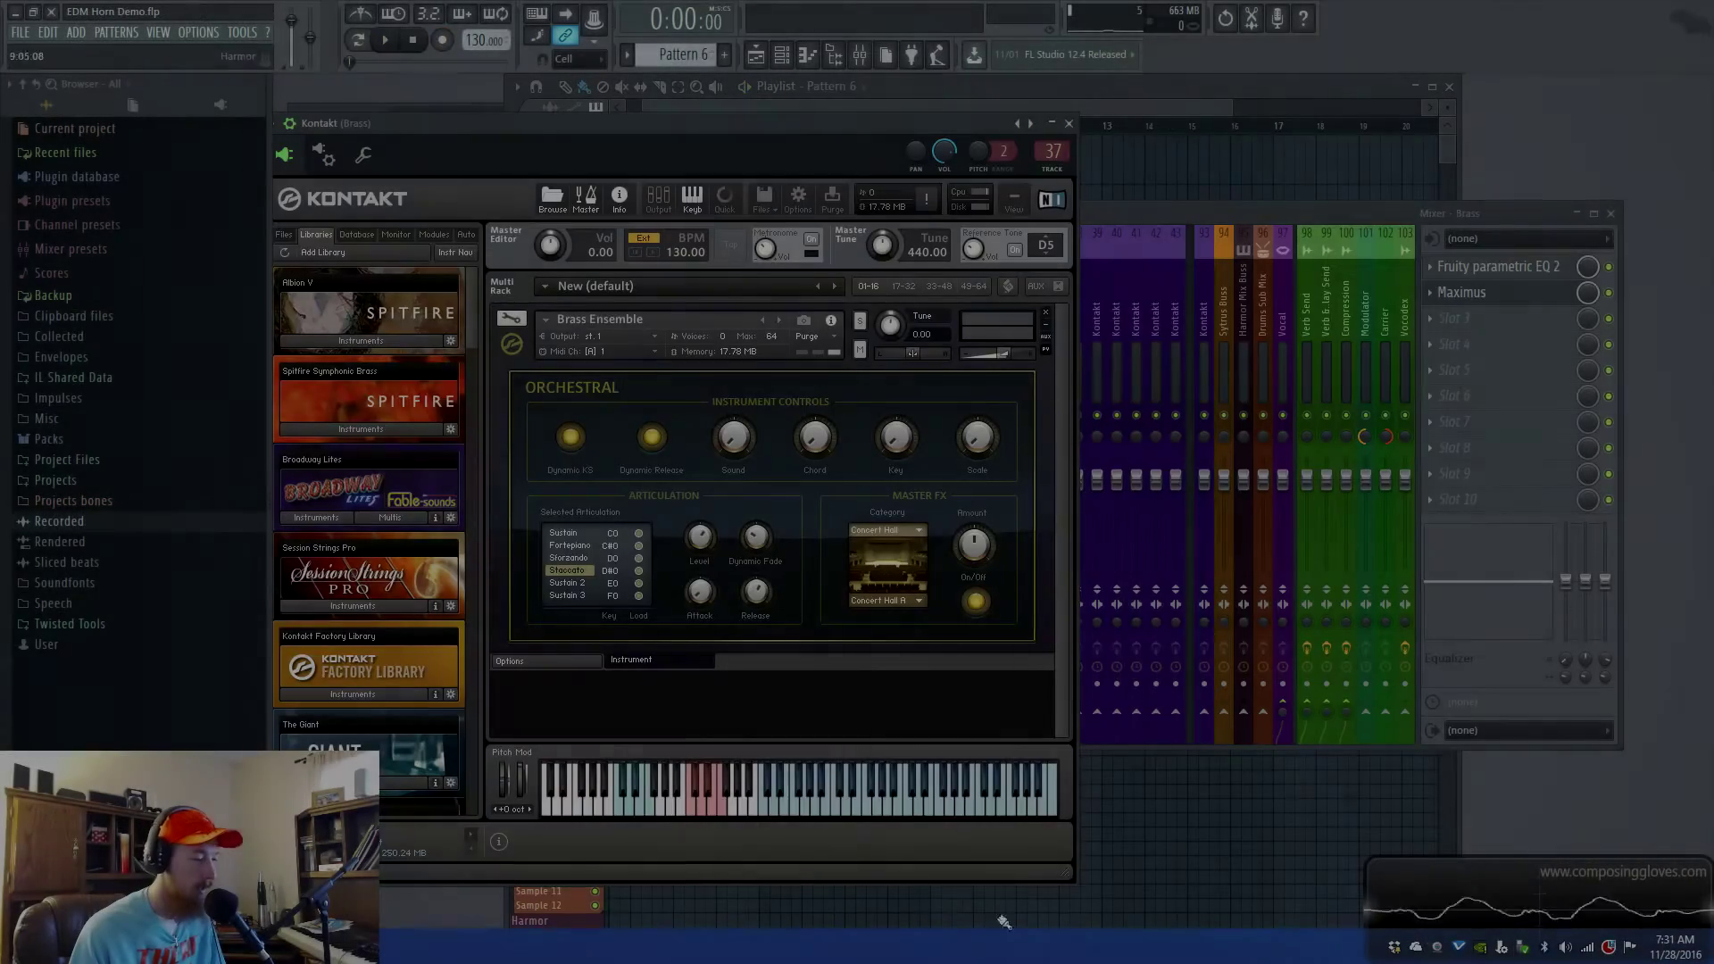
# - Start playback of Pattern 6 in the Playlist
pyautogui.click(1108, 94)
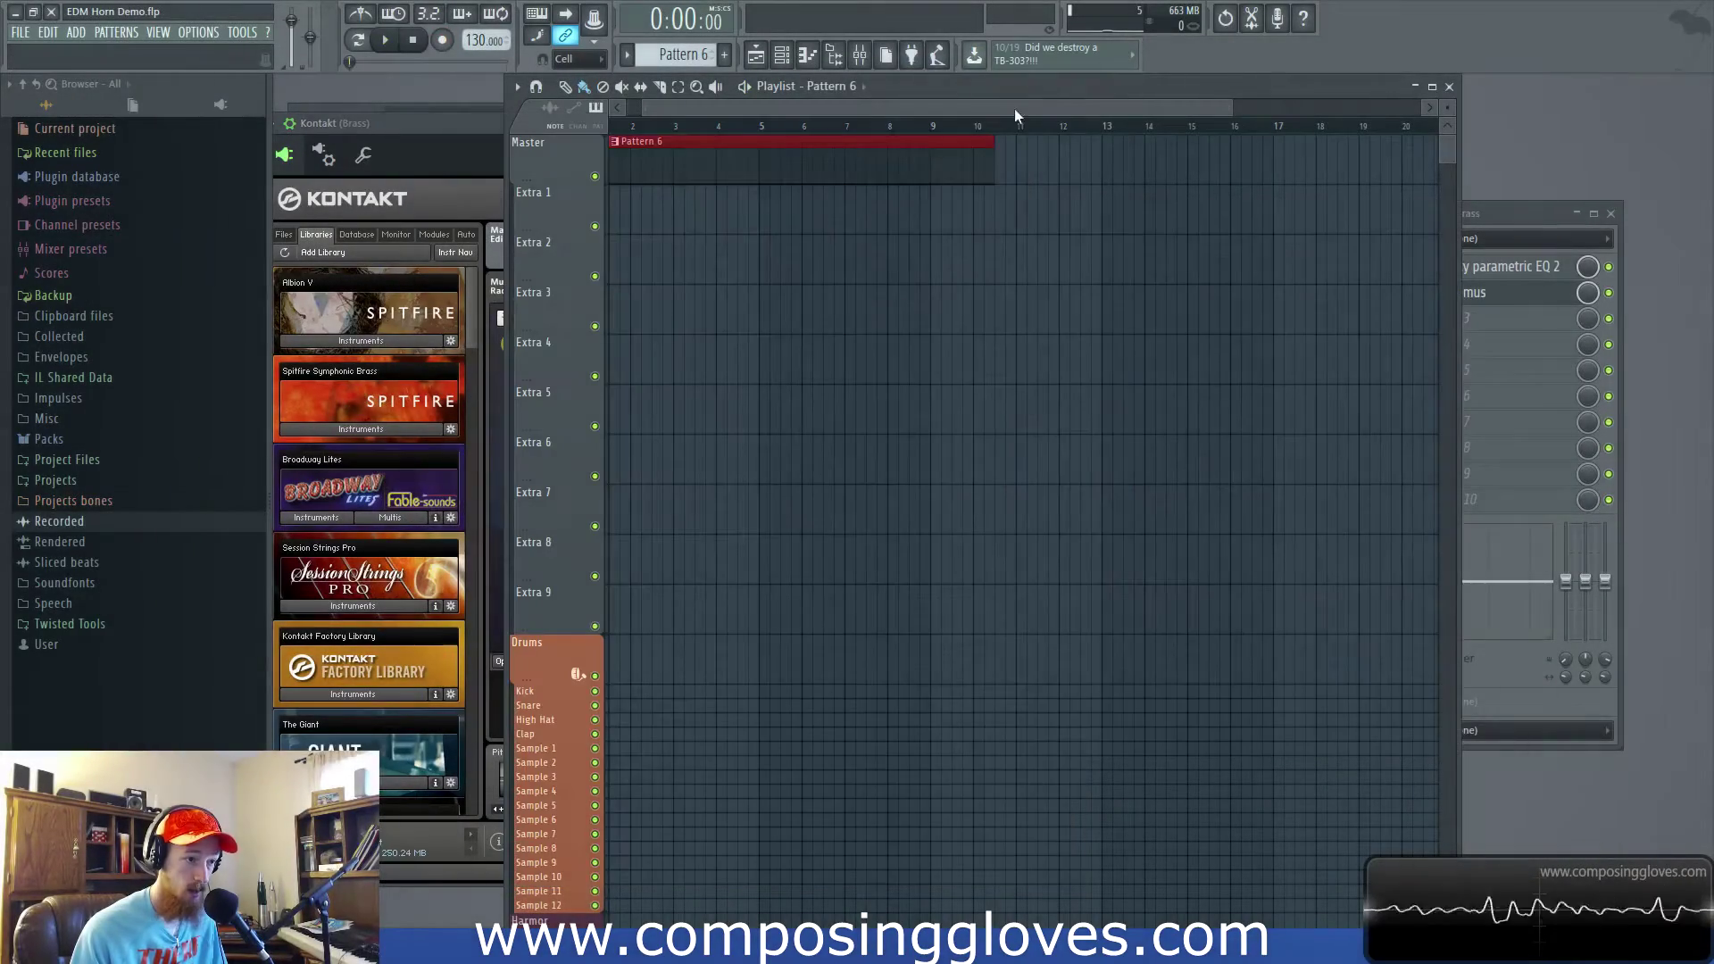
pyautogui.moveTo(1014, 108); pyautogui.dragTo(733, 105)
pyautogui.press('space')
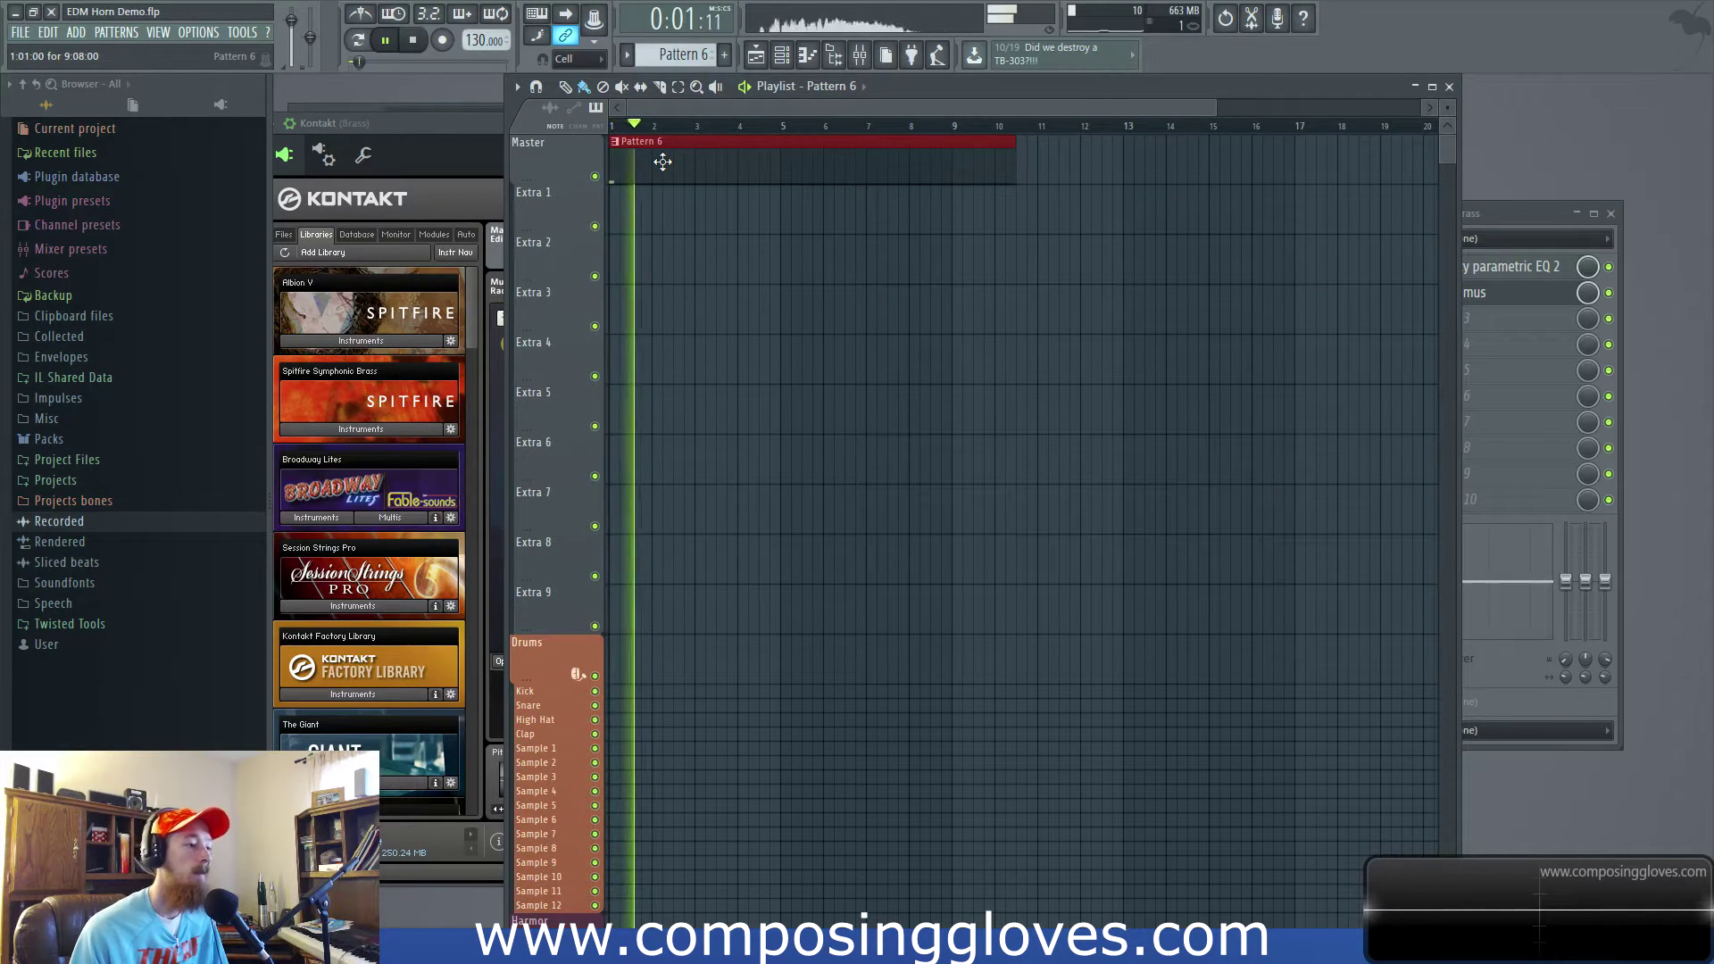
# - Stop playback and delete the stray test note from the Brass piano roll
pyautogui.doubleClick(663, 162)
pyautogui.press('space')
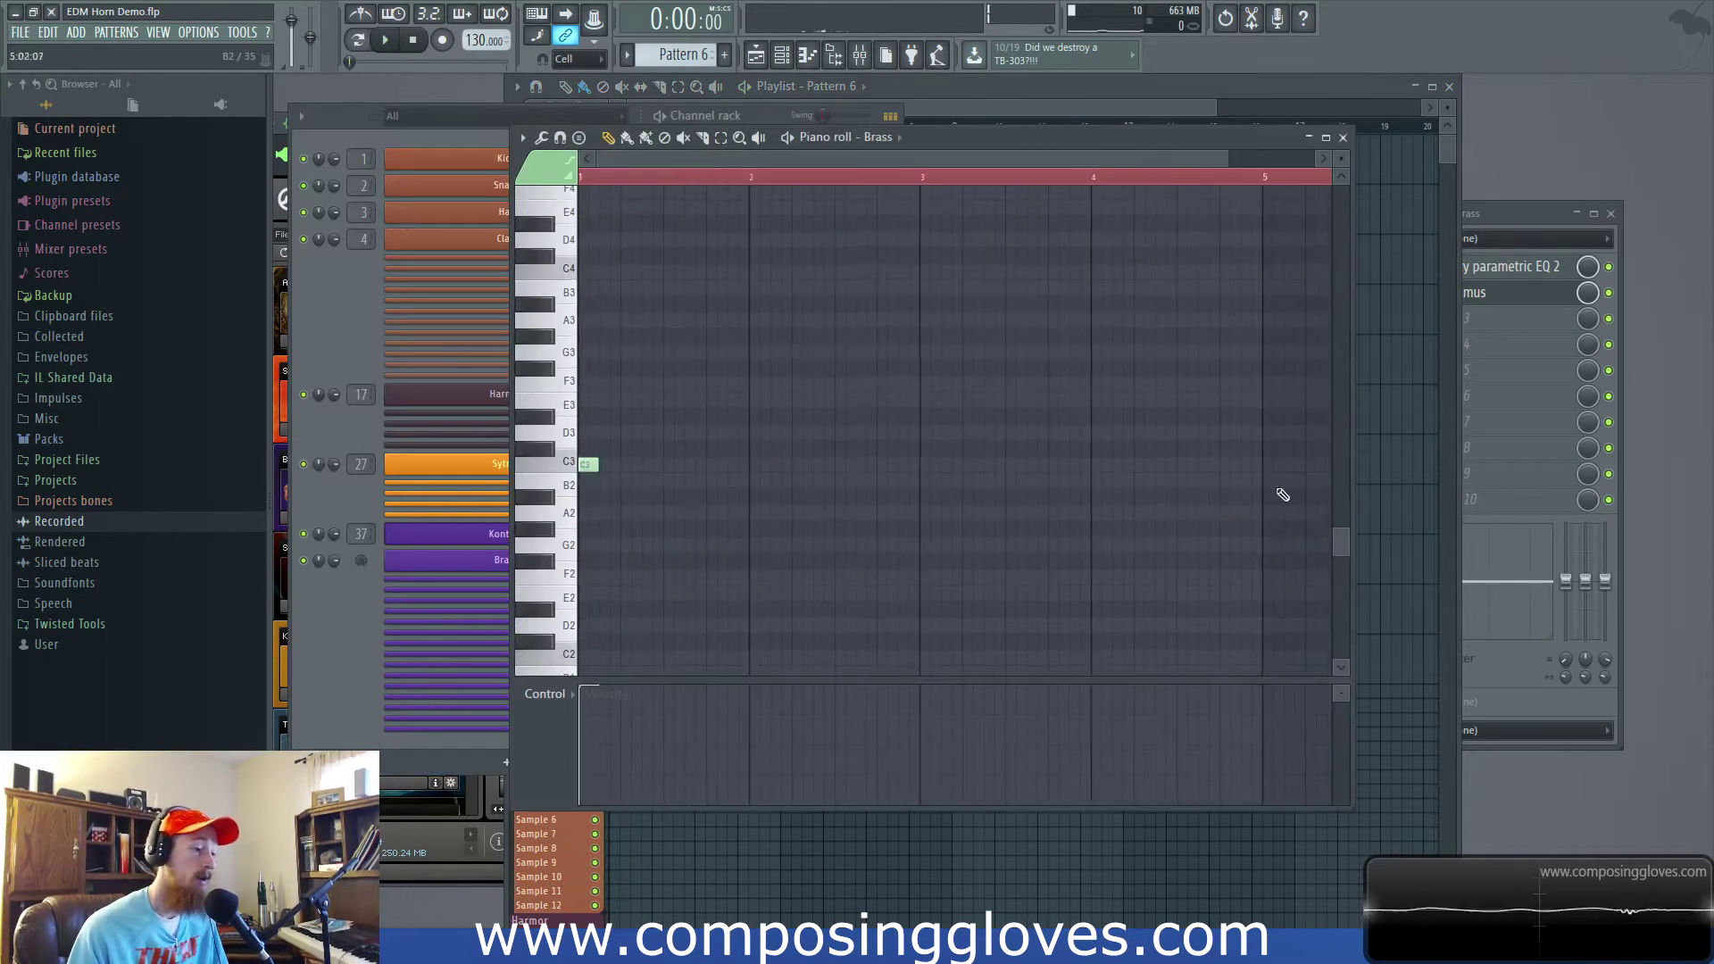
pyautogui.moveTo(584, 464); pyautogui.dragTo(586, 372)
pyautogui.rightClick(586, 371)
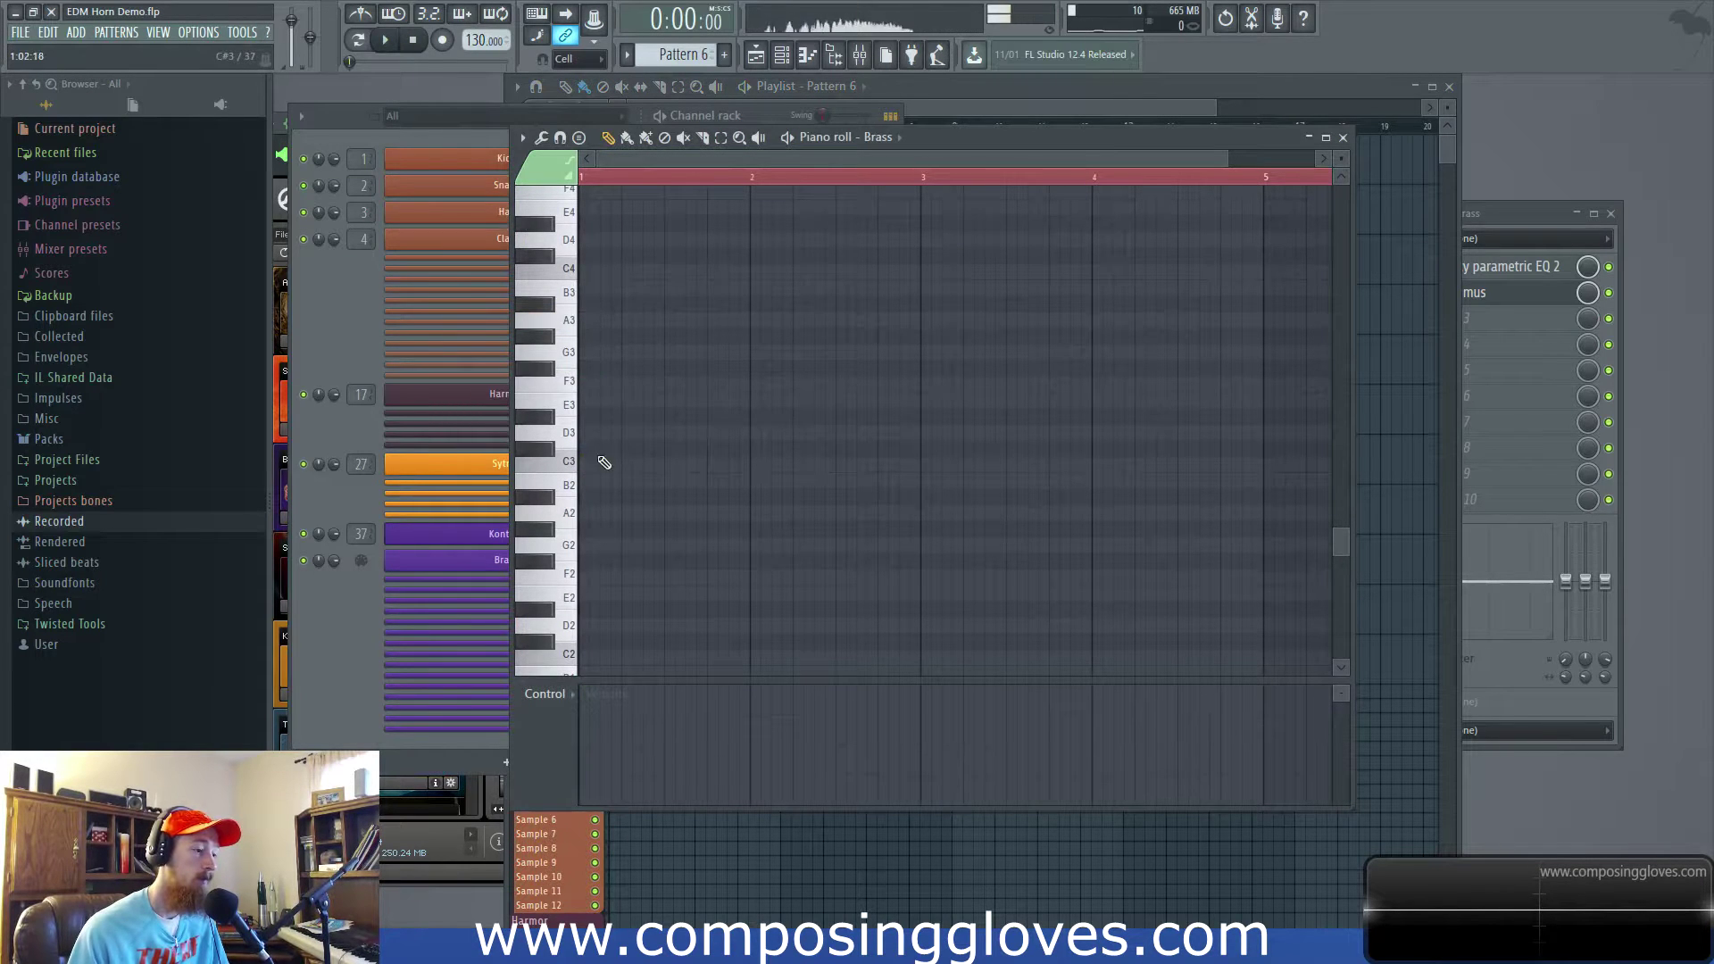
# - Return the playhead to bar 1 and open the Brass channel's Kontakt plugin window
pyautogui.click(1006, 125)
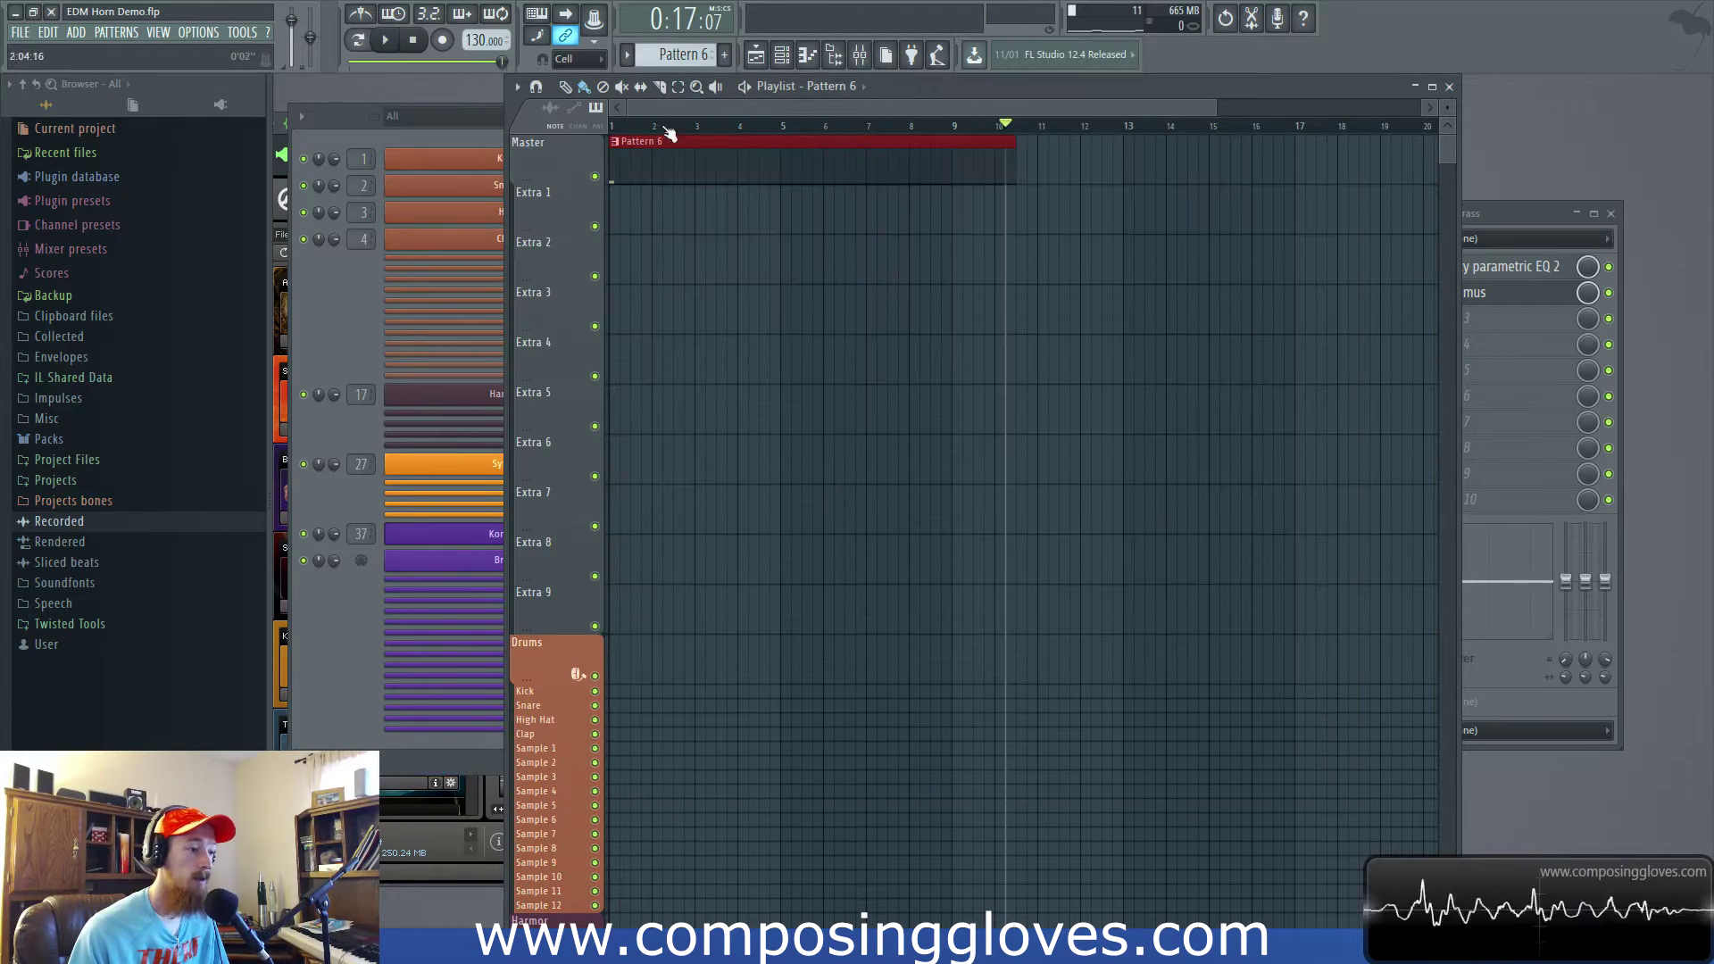
pyautogui.press('Home')
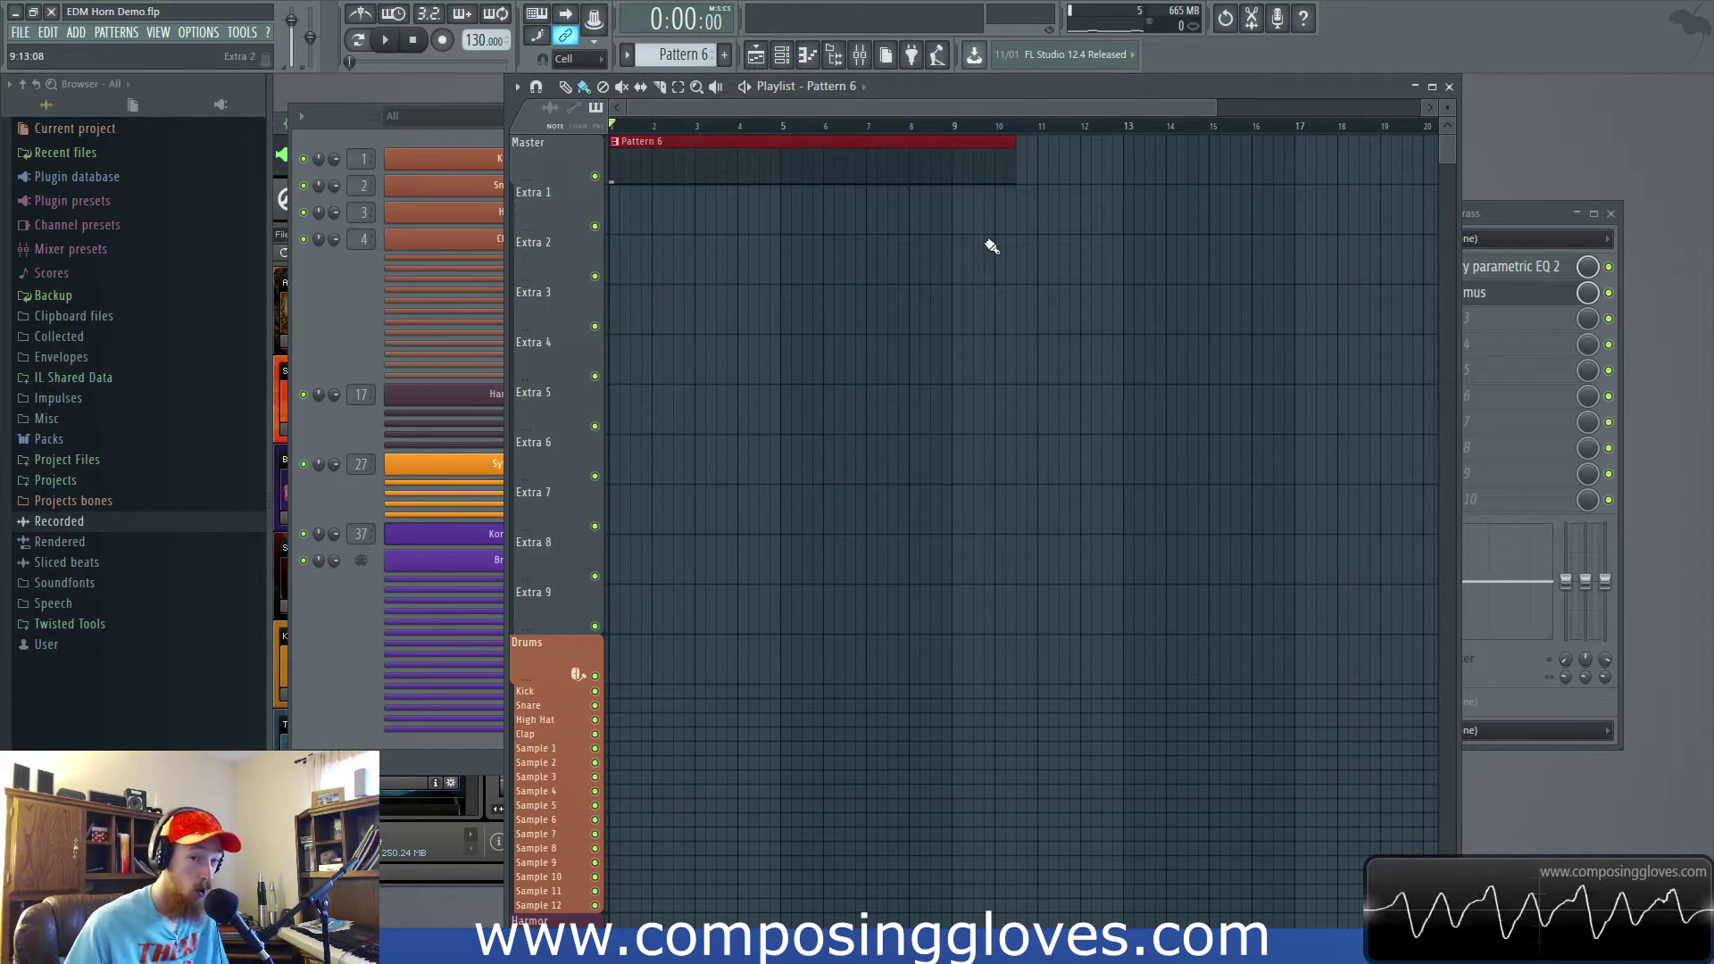
pyautogui.click(329, 282)
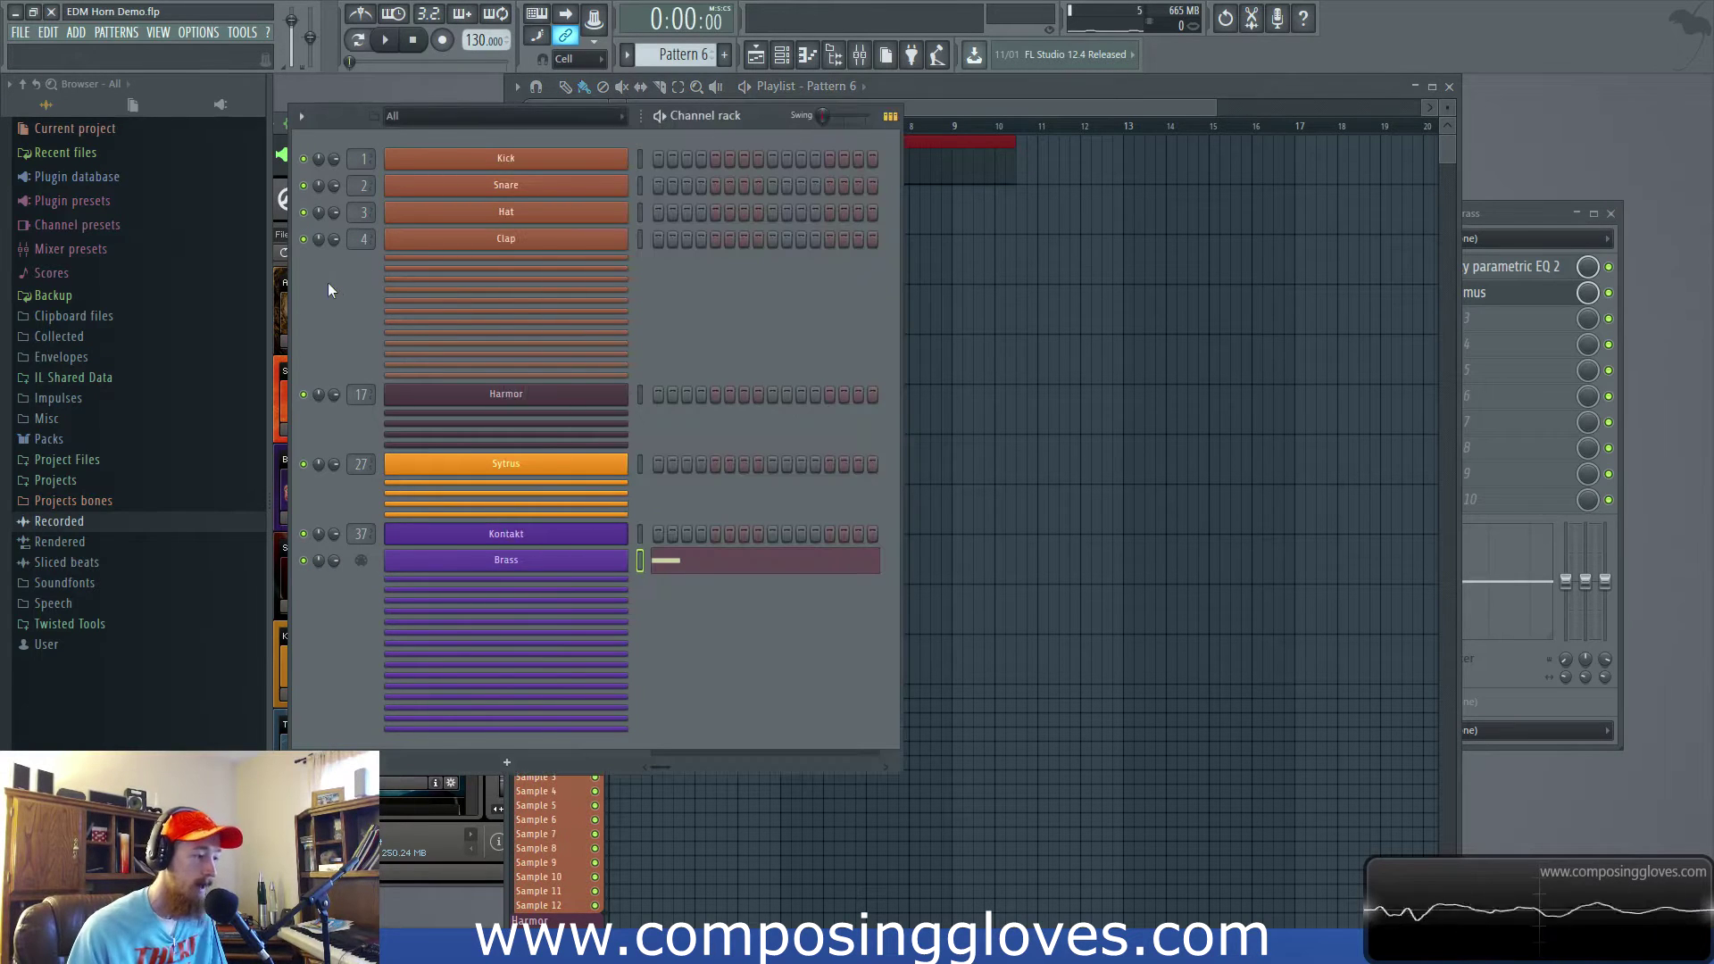
pyautogui.click(568, 547)
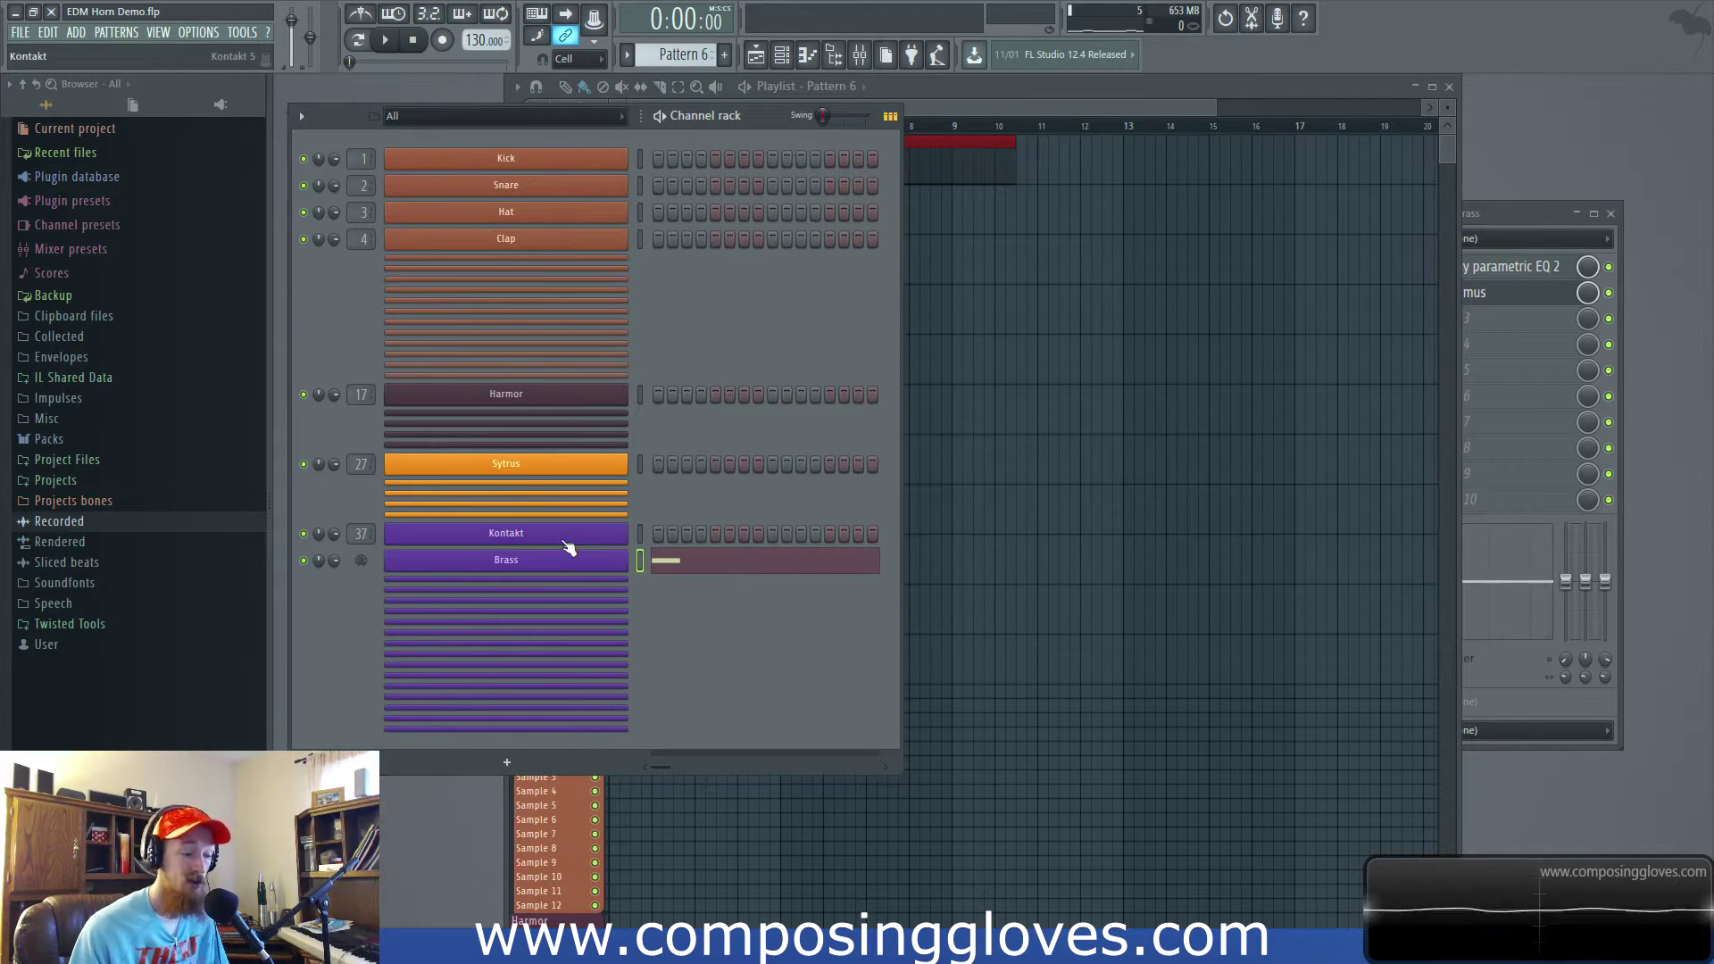
pyautogui.click(567, 547)
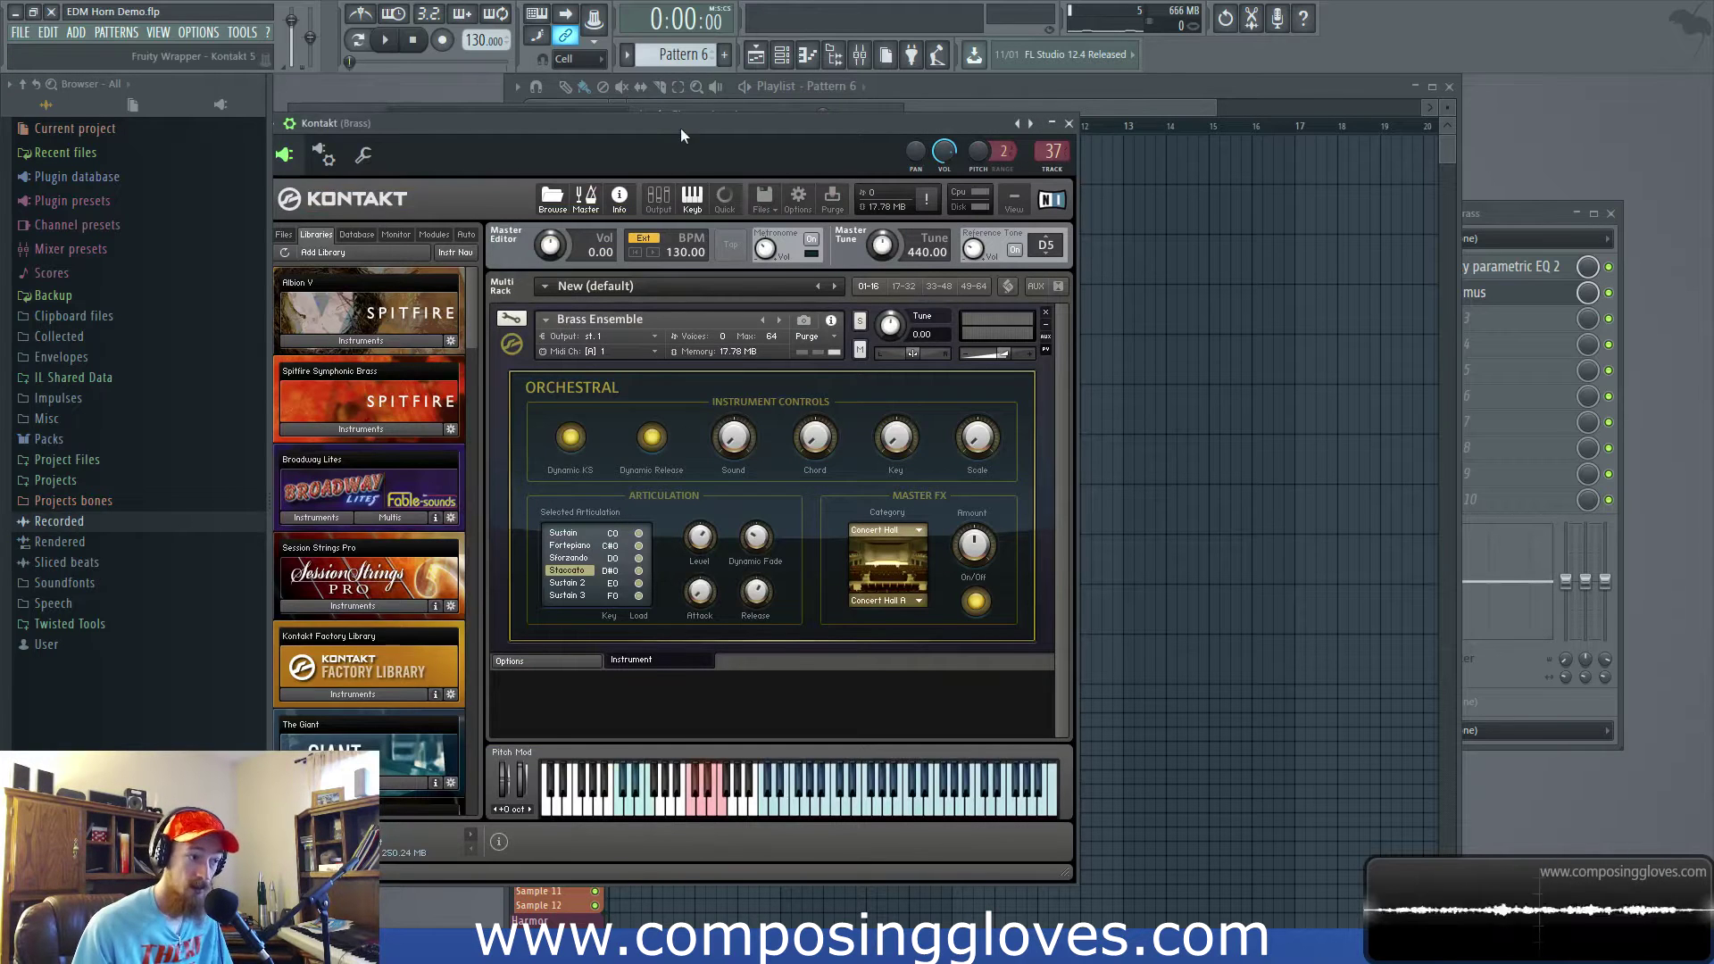
pyautogui.moveTo(680, 127); pyautogui.dragTo(770, 124)
pyautogui.click(602, 343)
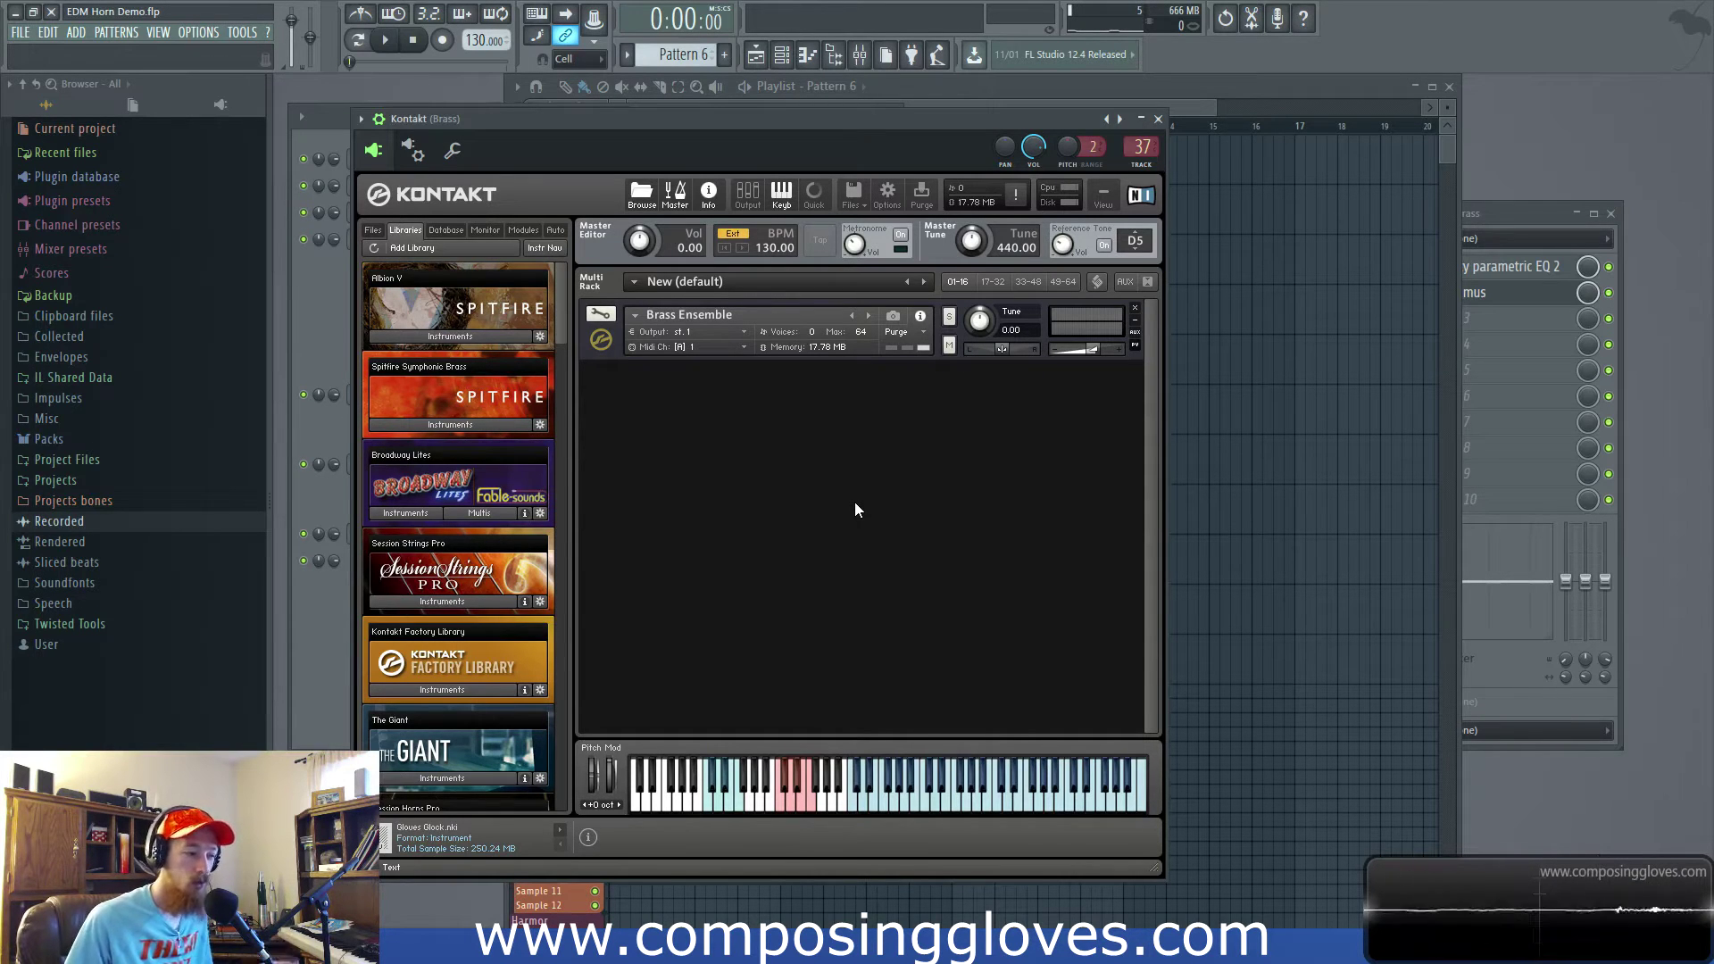
pyautogui.click(607, 348)
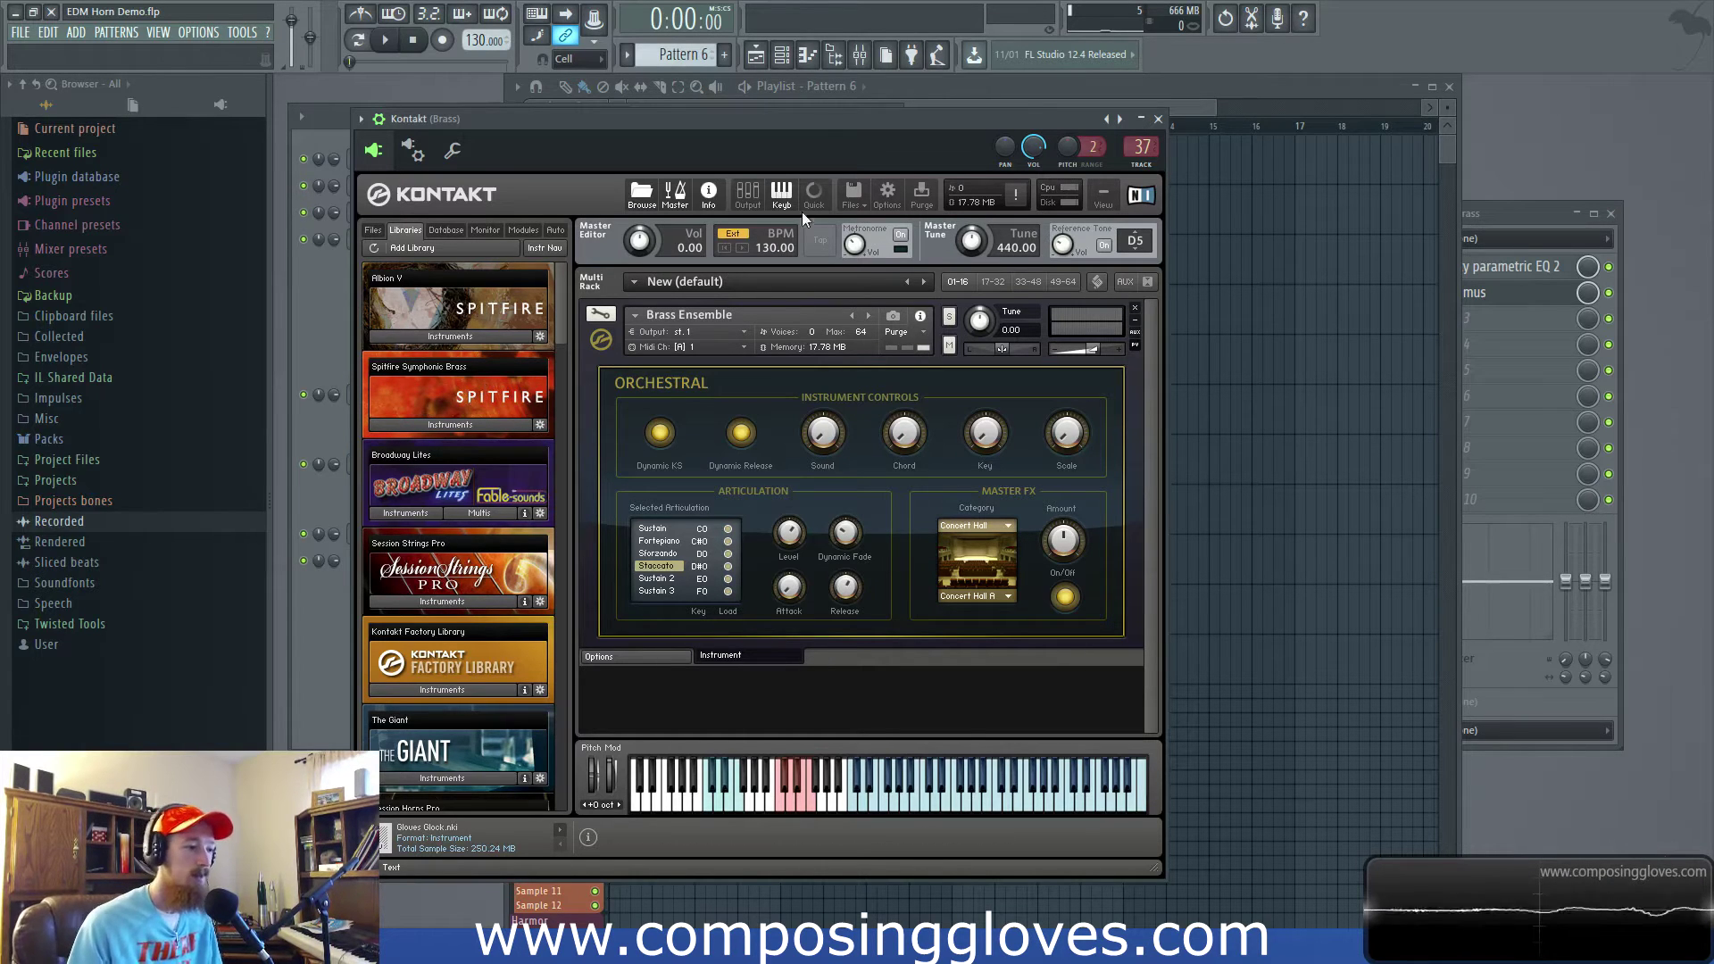
# - Collapse the Brass Ensemble instrument to its header, hiding its Orchestral controls
pyautogui.moveTo(802, 121); pyautogui.dragTo(790, 115)
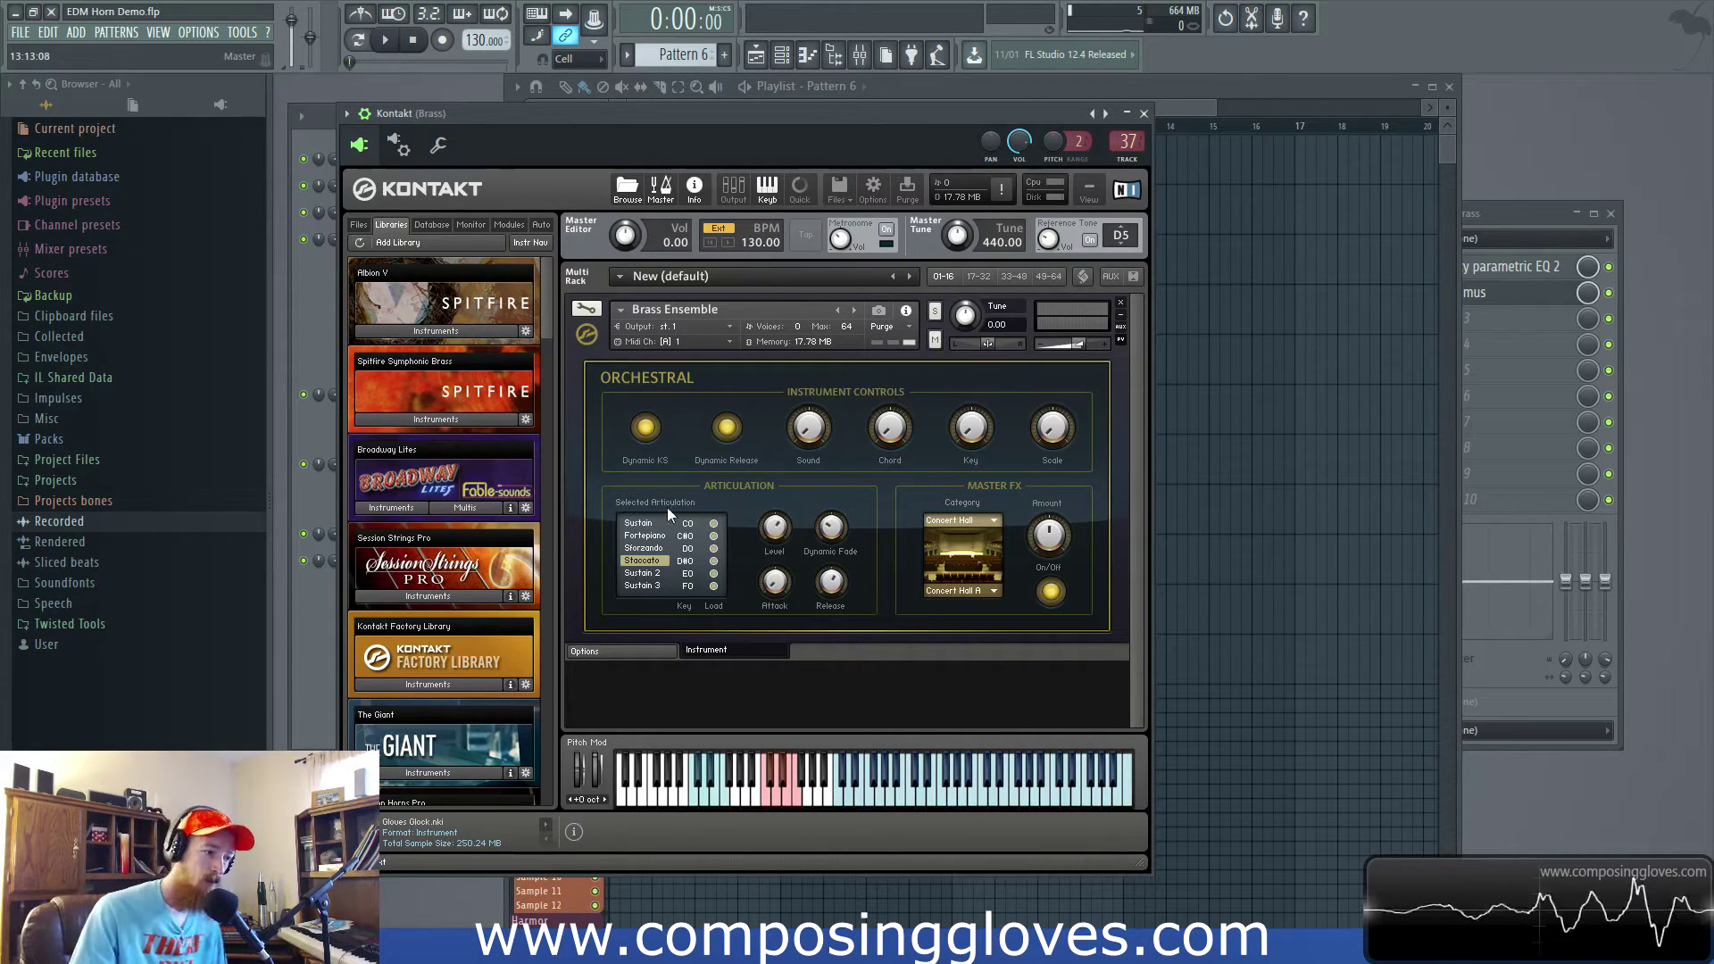
pyautogui.click(586, 334)
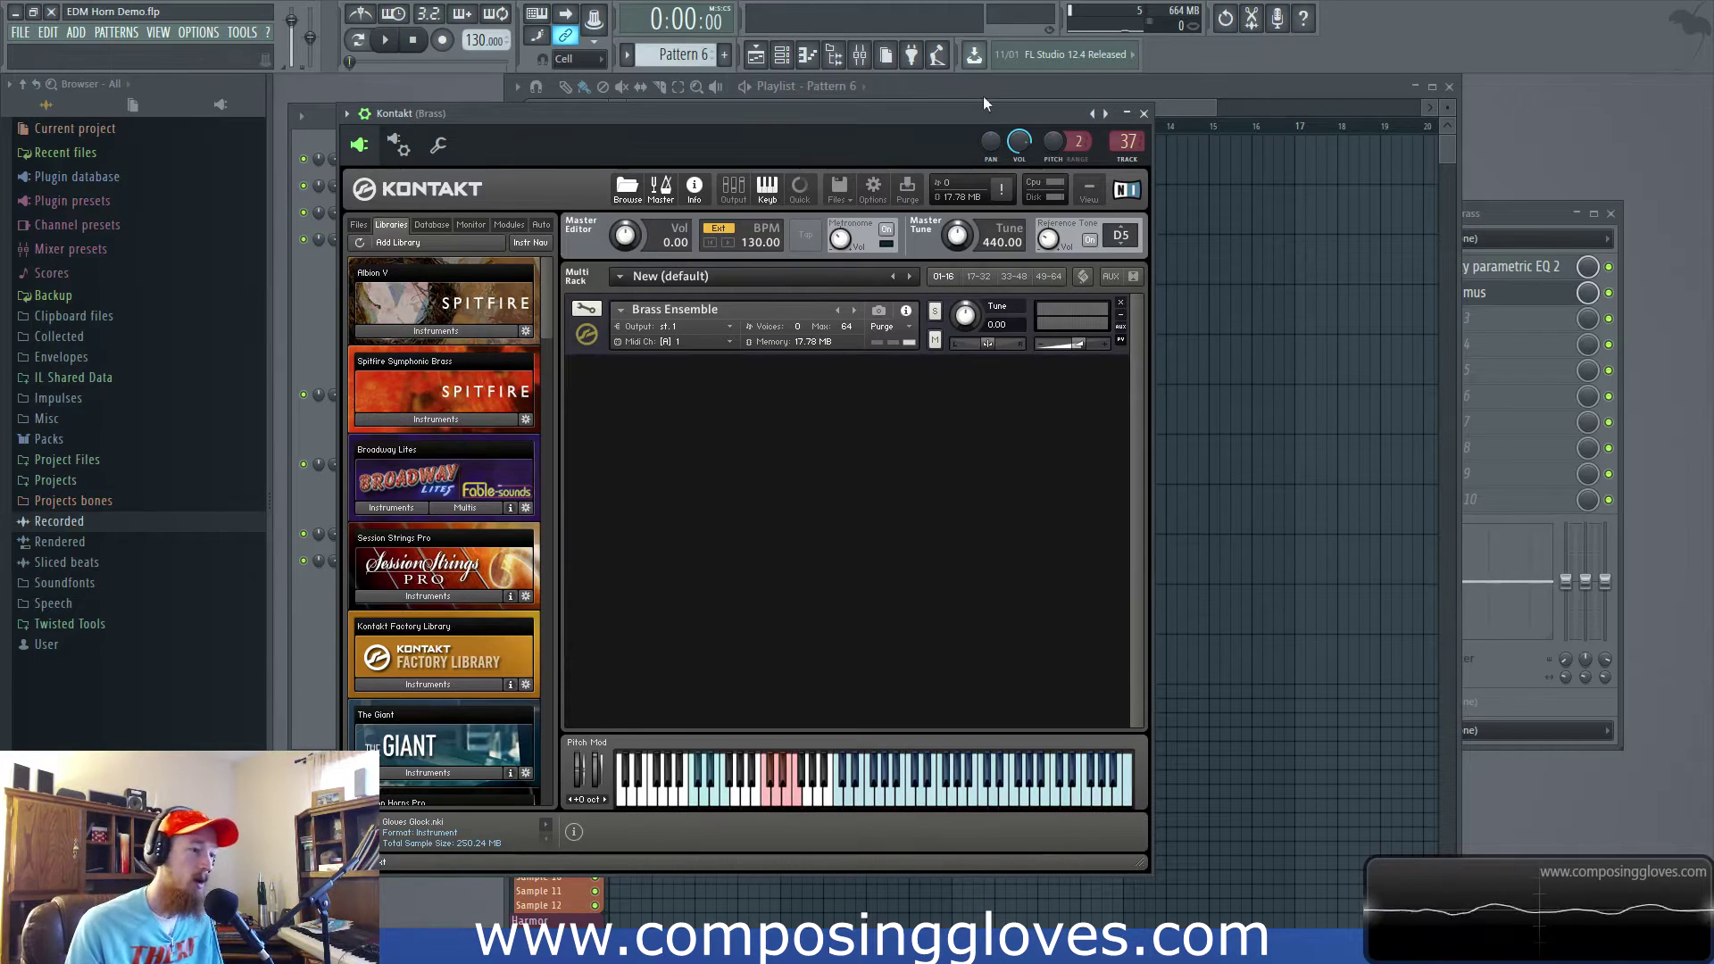
# - Expand the Brass Ensemble's Orchestral controls in the Kontakt window
pyautogui.moveTo(974, 107); pyautogui.dragTo(911, 158)
pyautogui.click(948, 107)
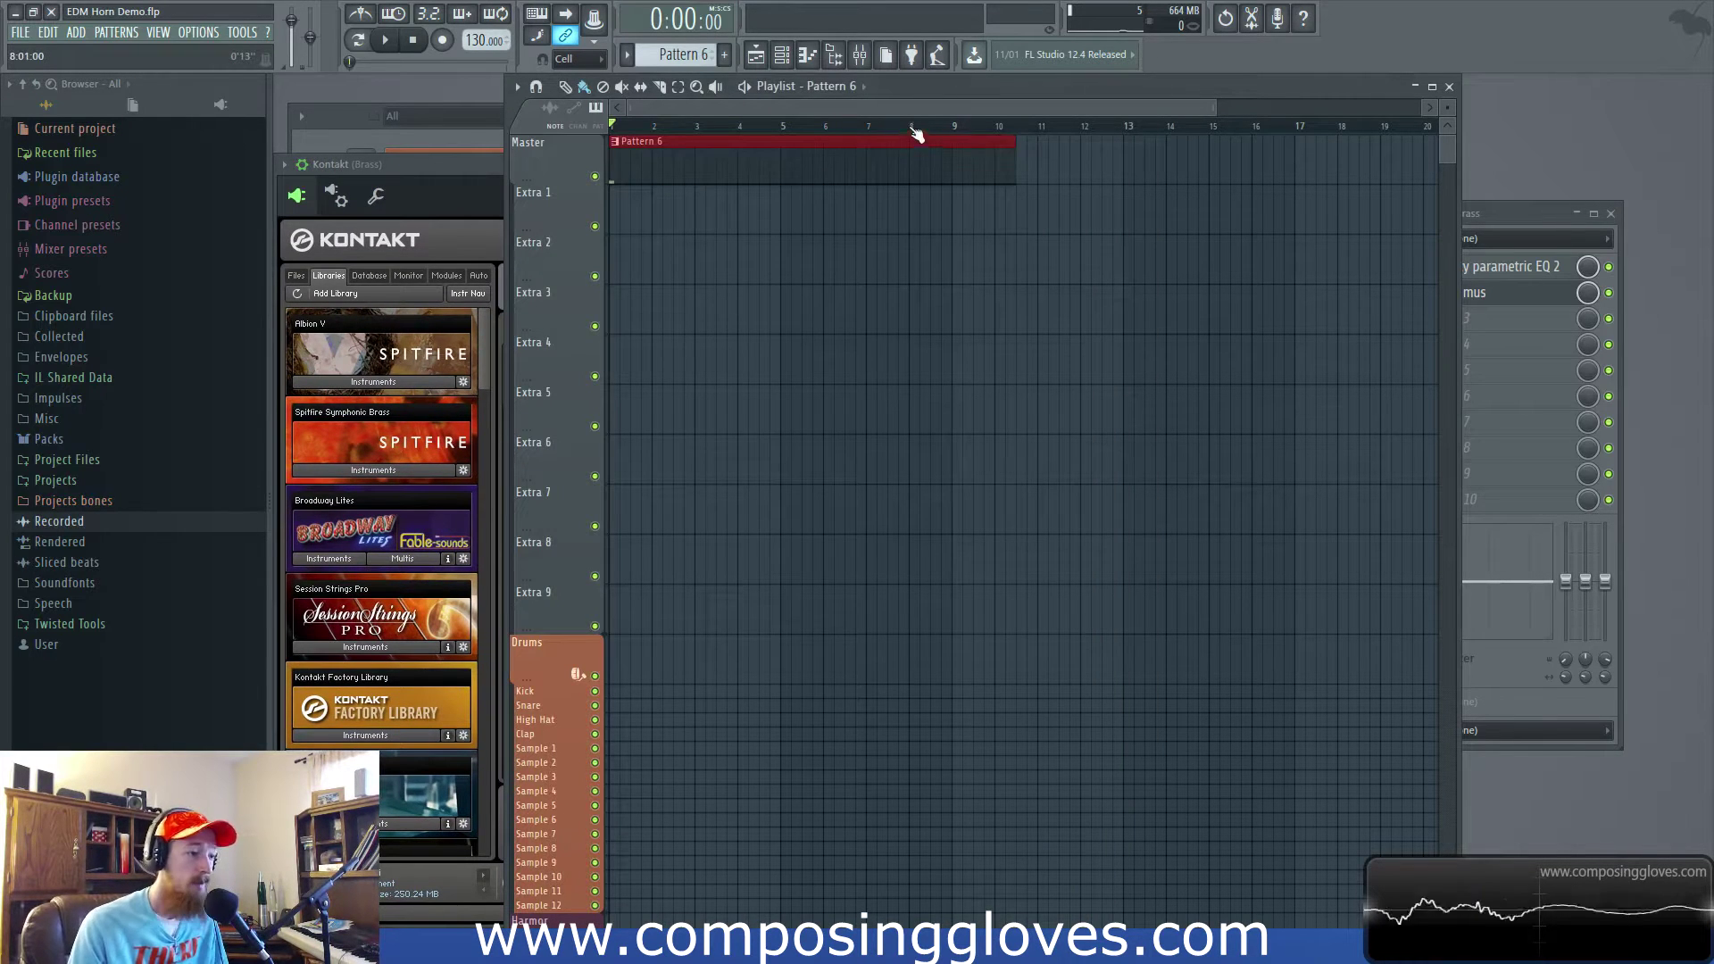
pyautogui.click(479, 166)
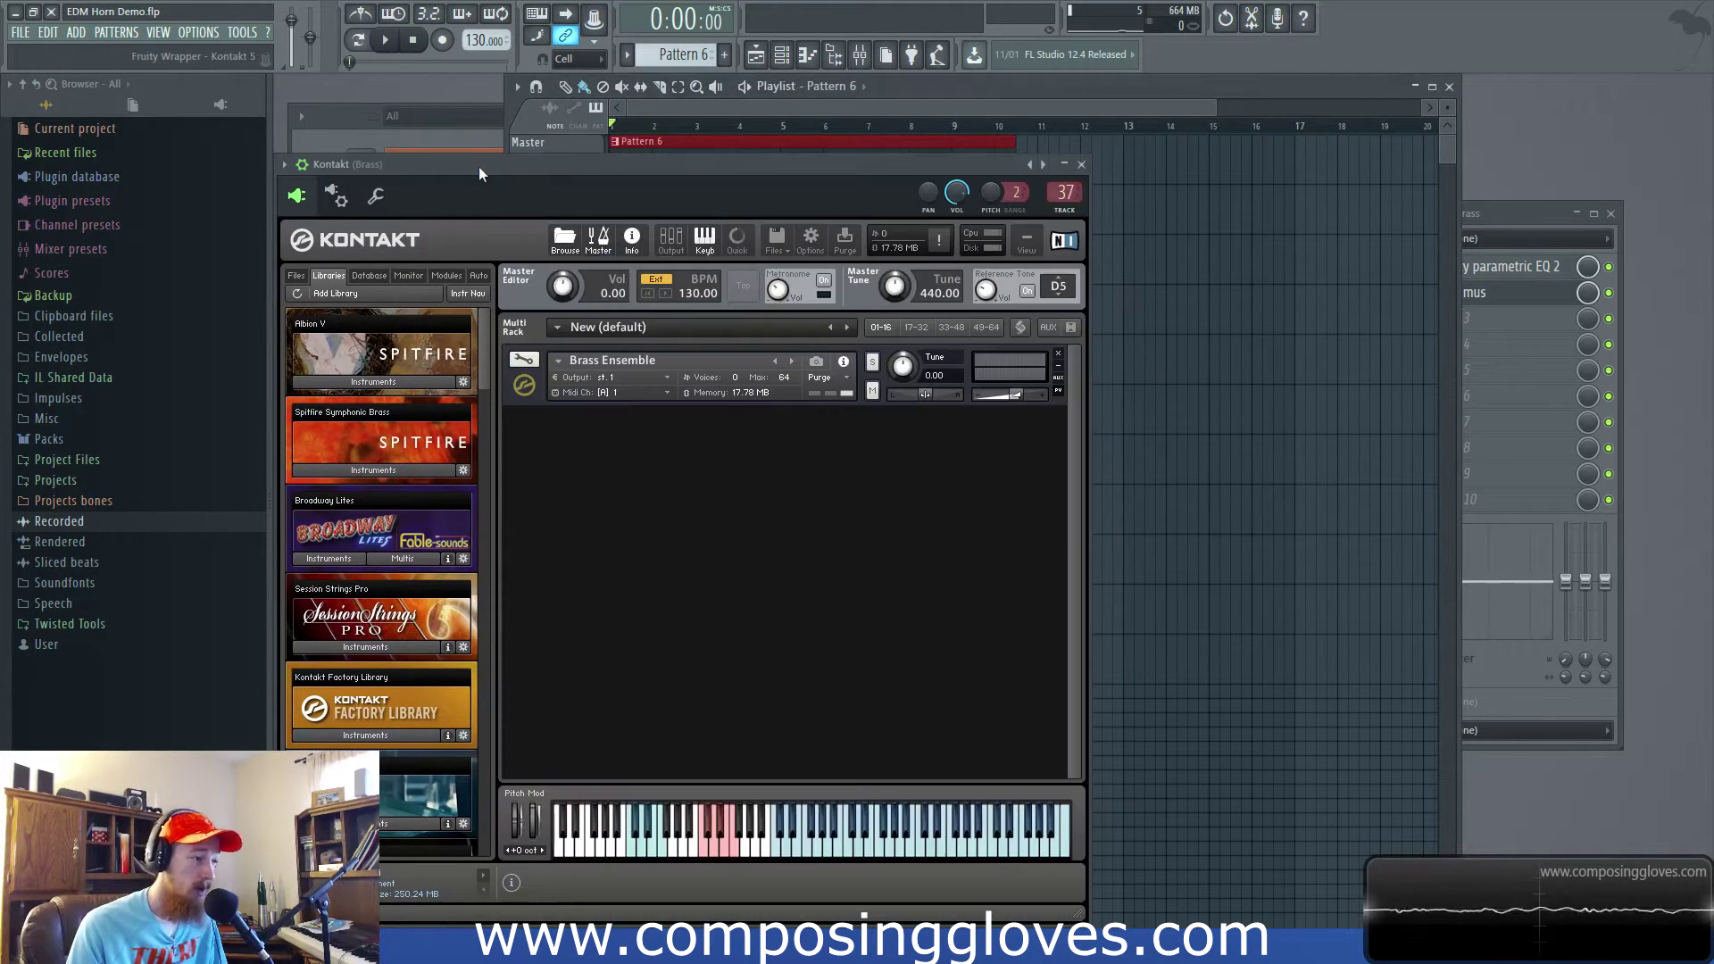
pyautogui.click(525, 387)
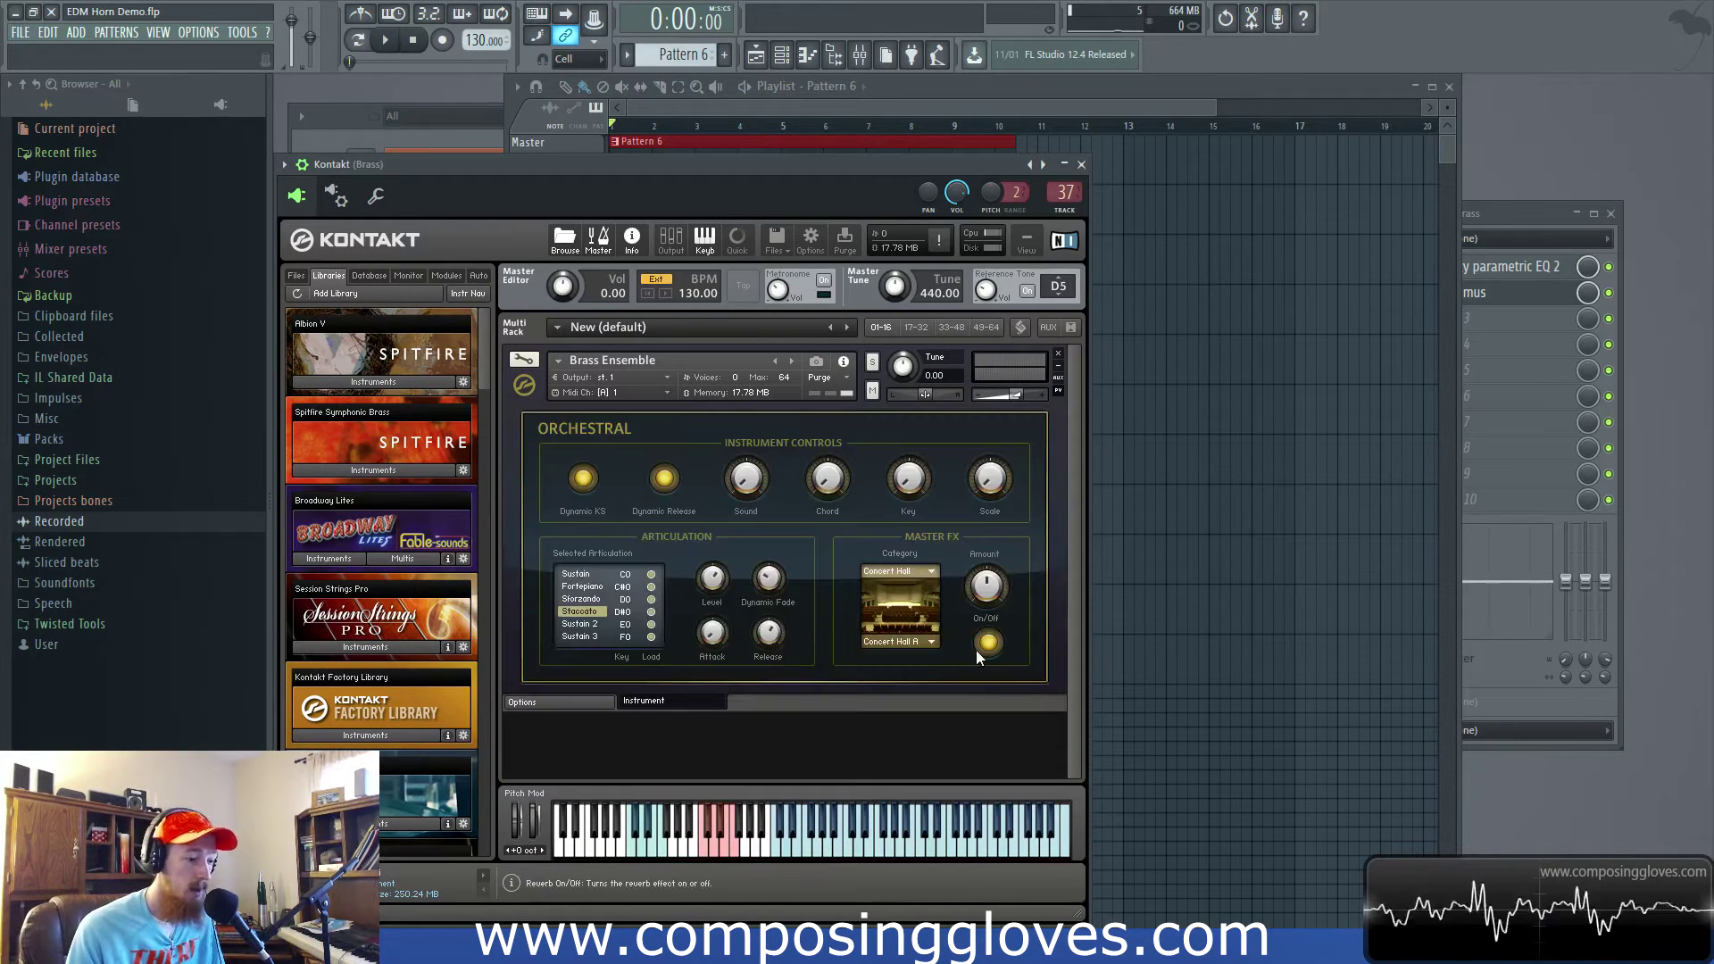
# - Play the arrangement from the Playlist to audition the brass, with Kontakt back in front
pyautogui.click(1602, 275)
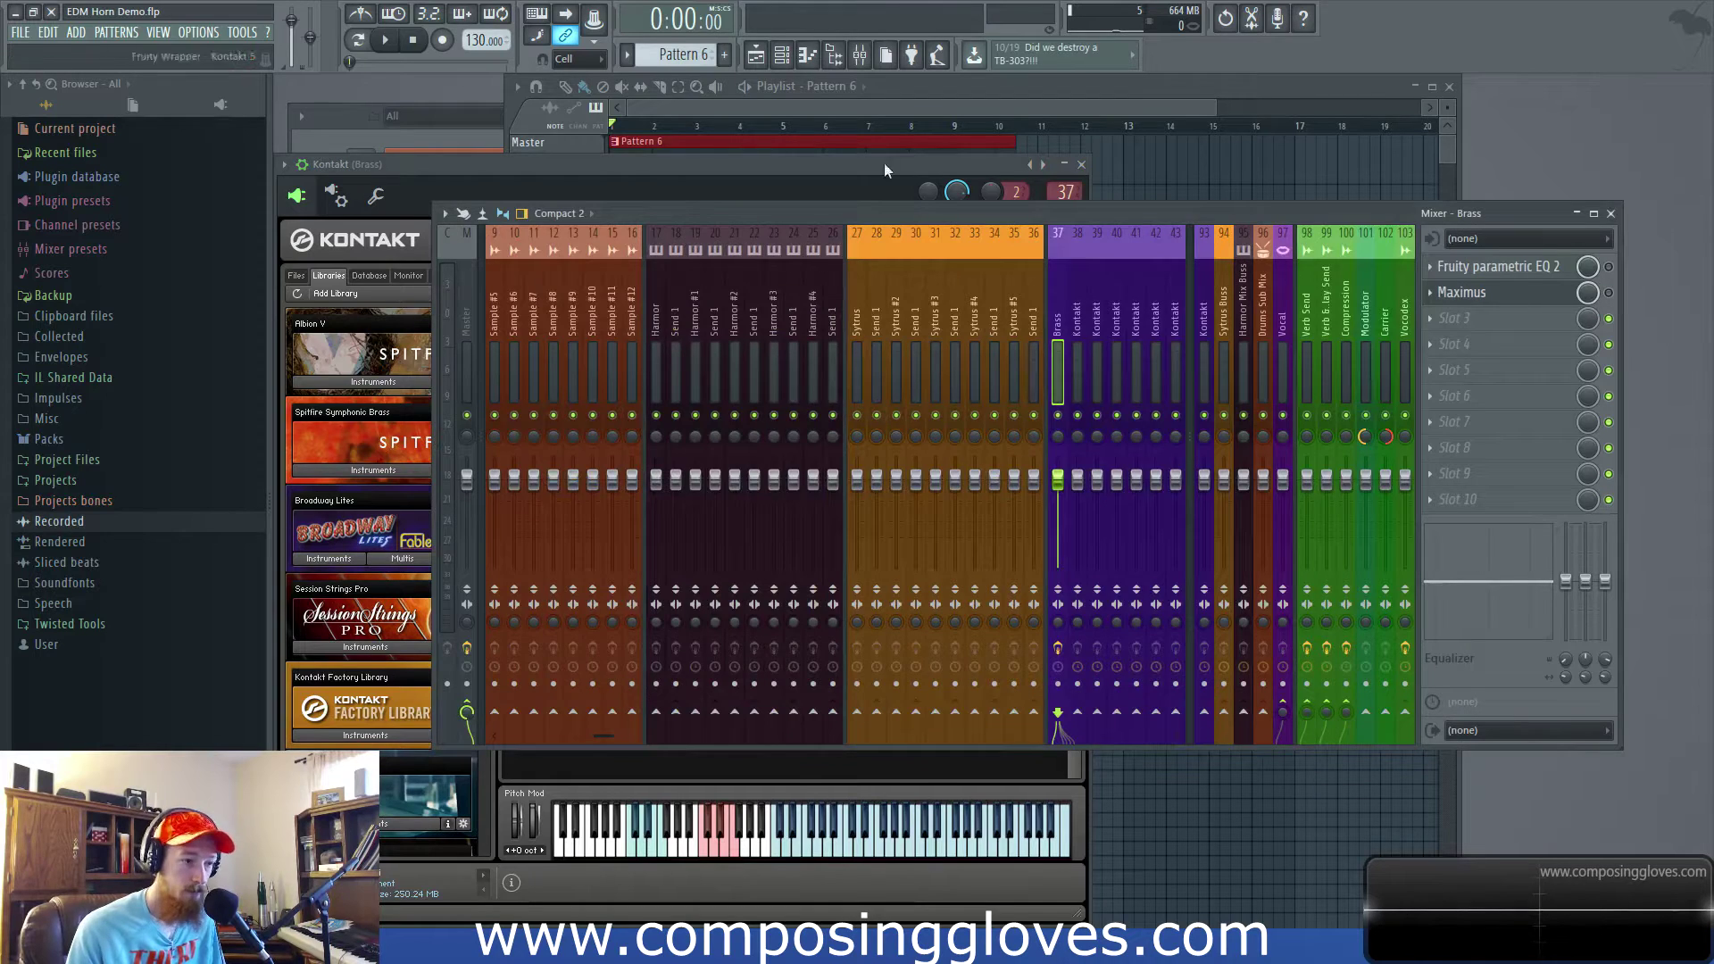
pyautogui.click(822, 107)
pyautogui.press('space')
pyautogui.press('space')
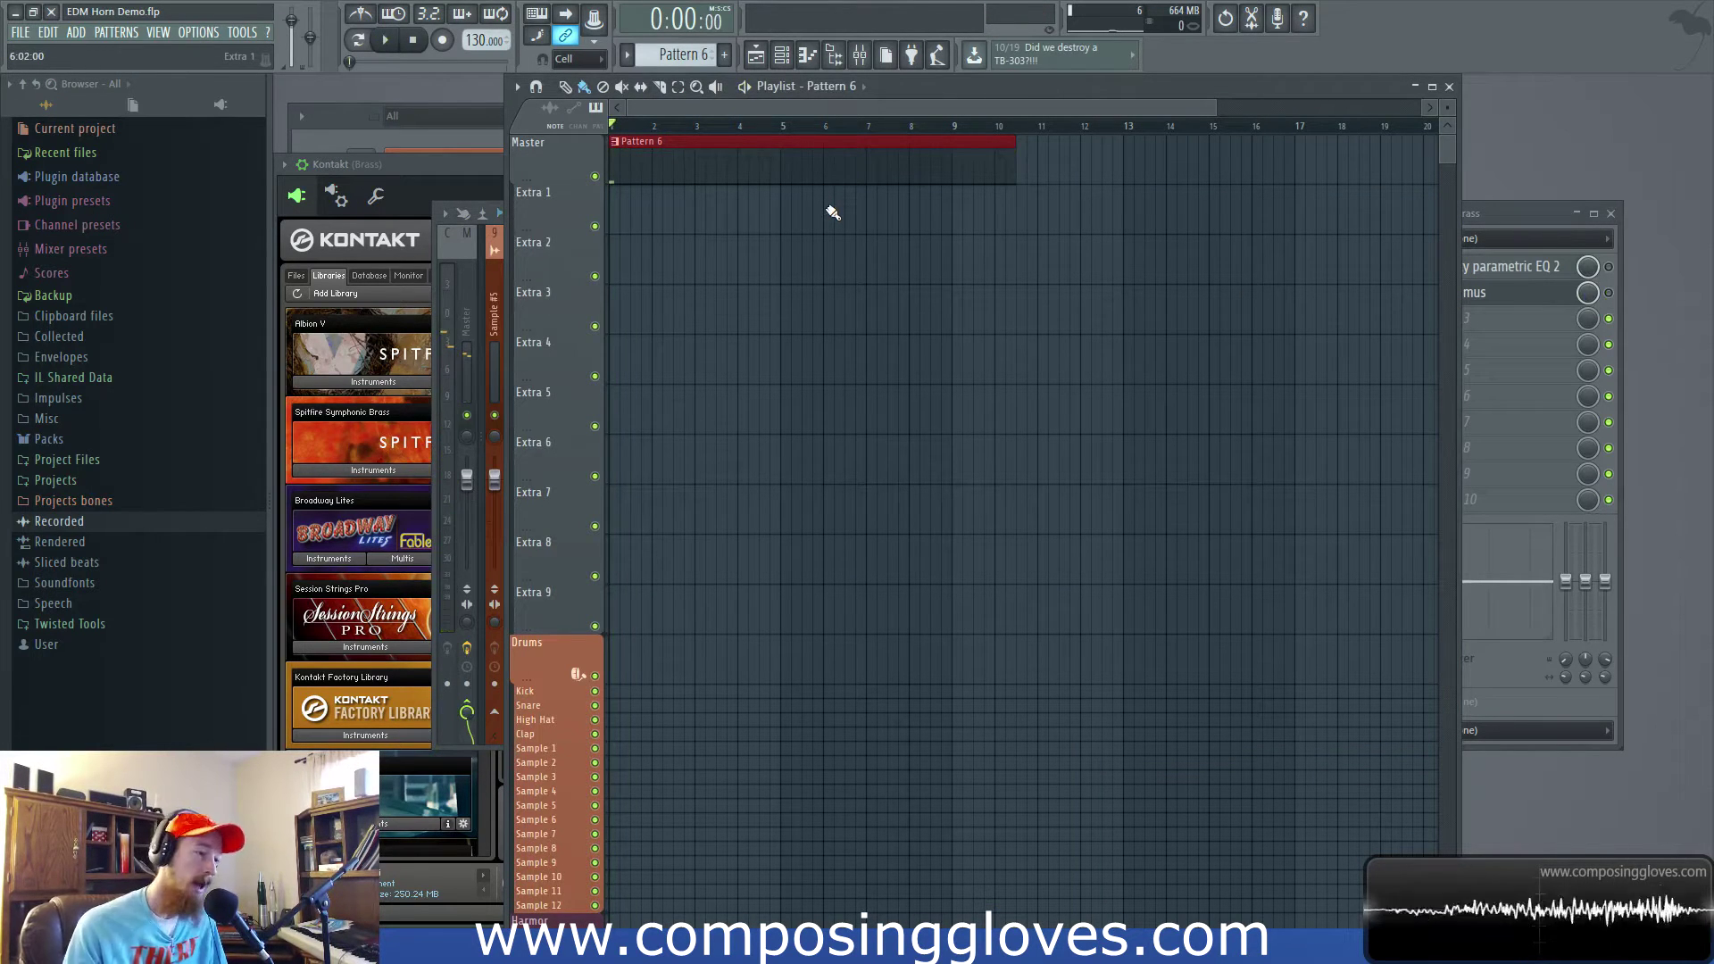
pyautogui.click(424, 169)
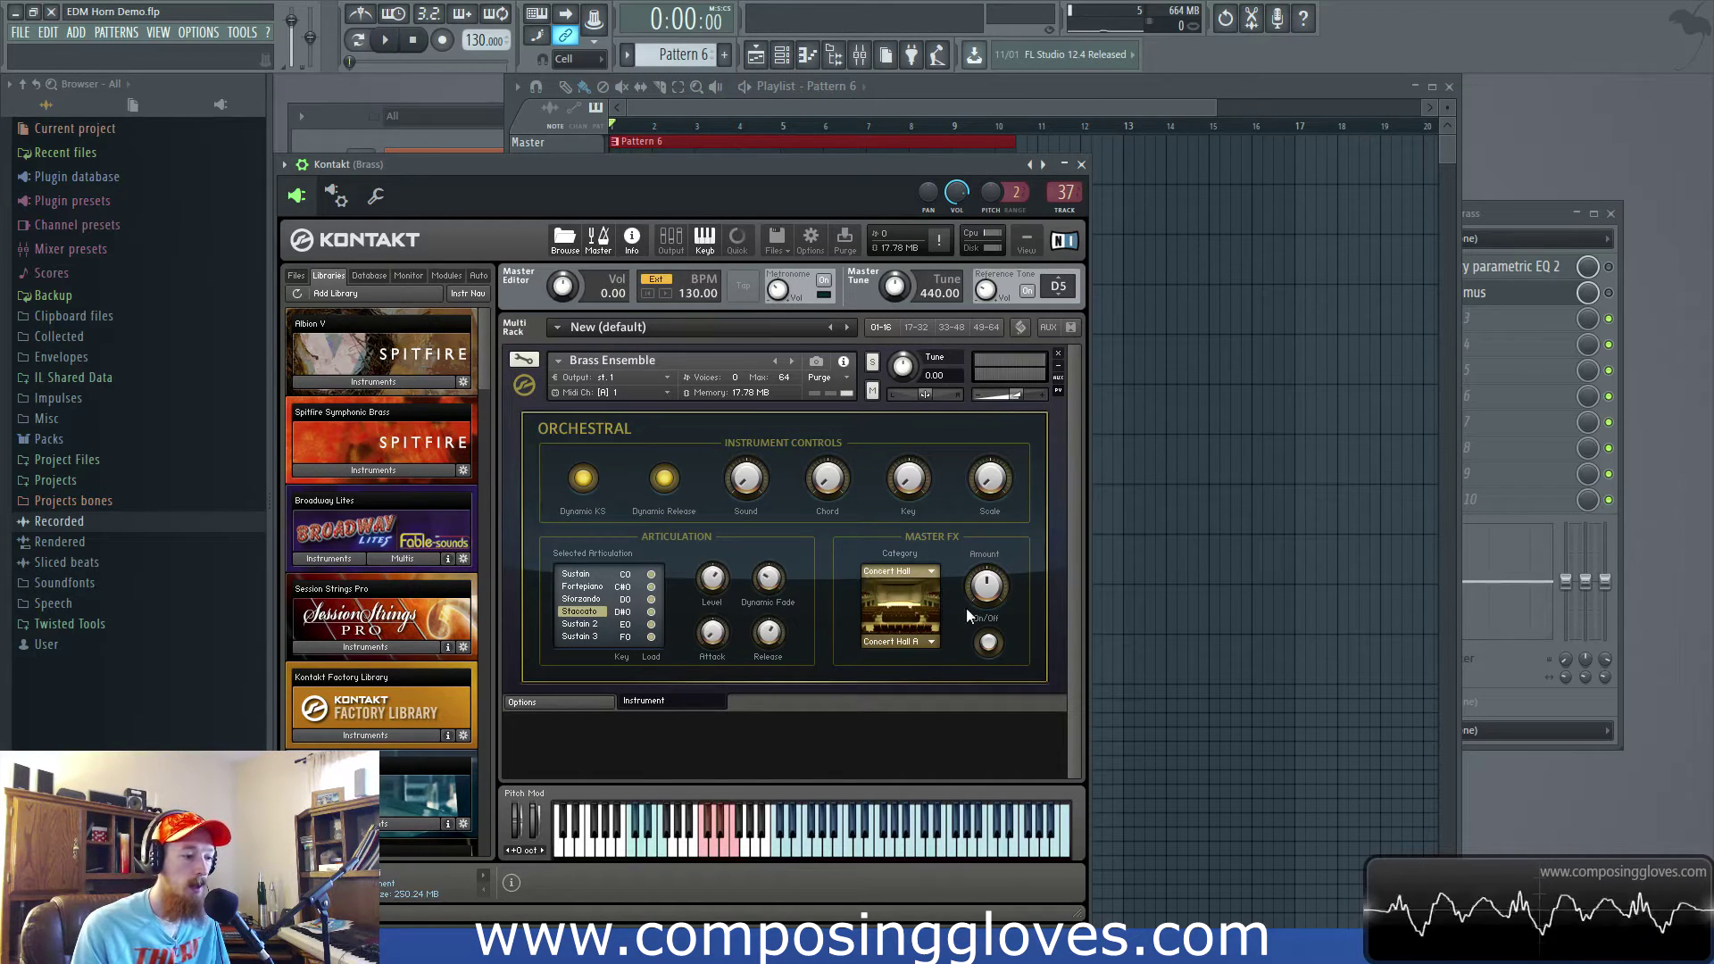
# - Switch on the Master FX hall reverb and play briefly to hear it
pyautogui.click(988, 641)
pyautogui.press('space')
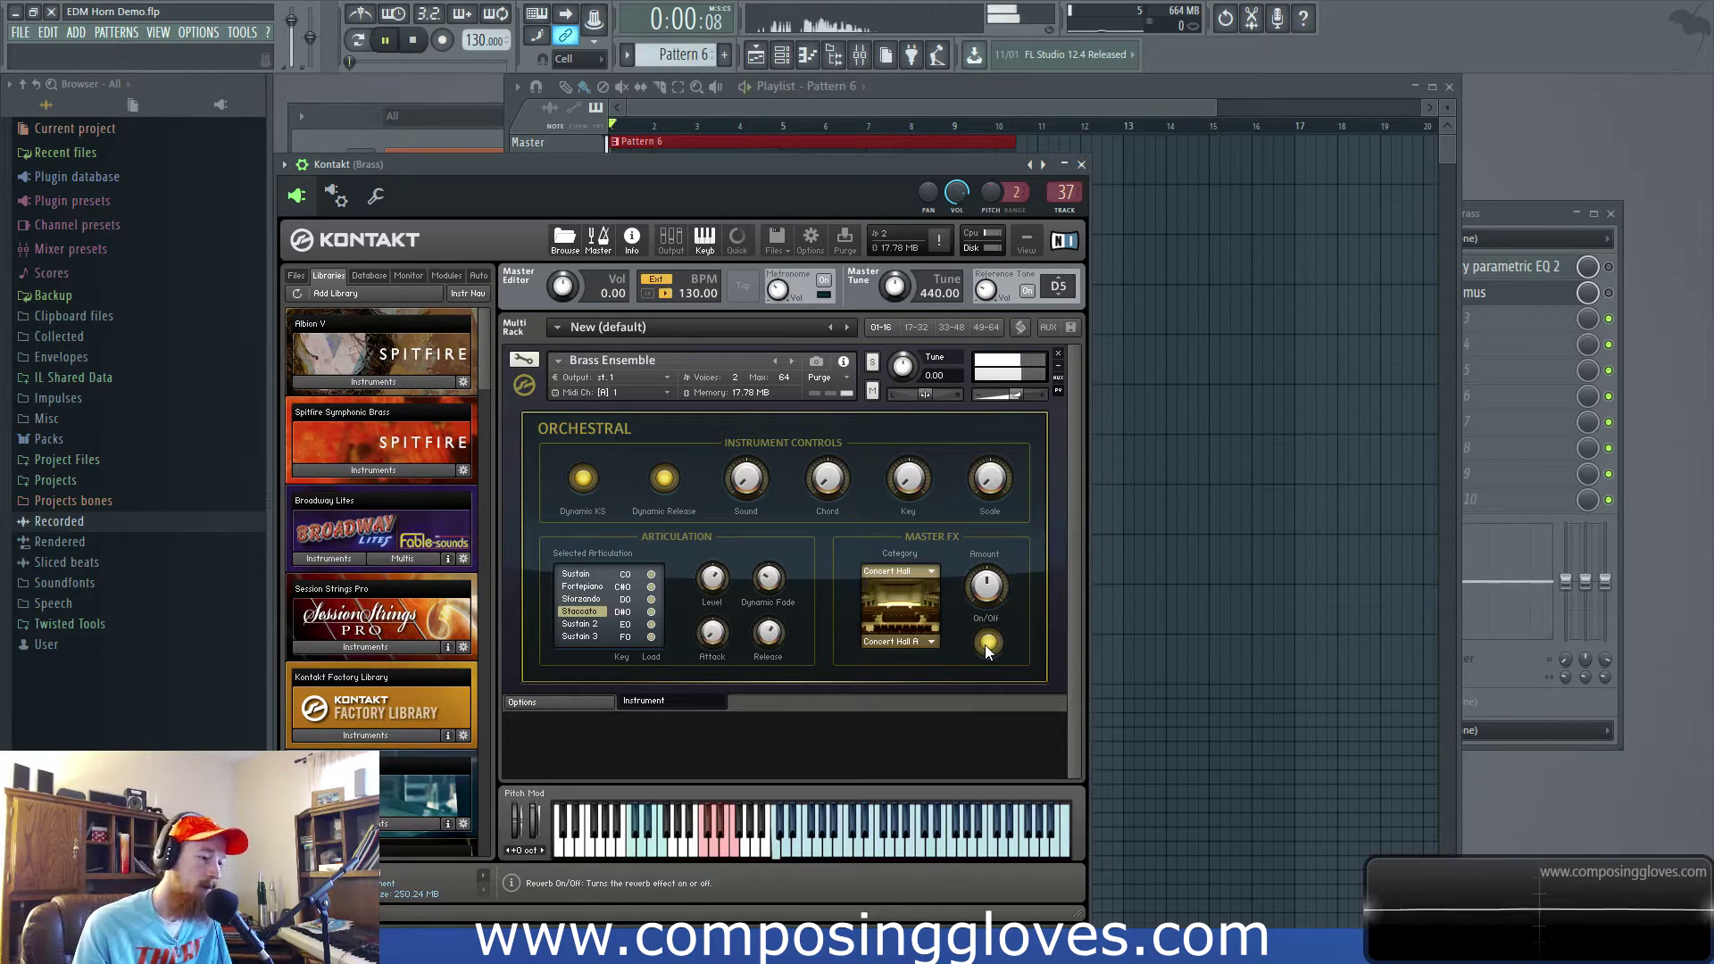
pyautogui.press('space')
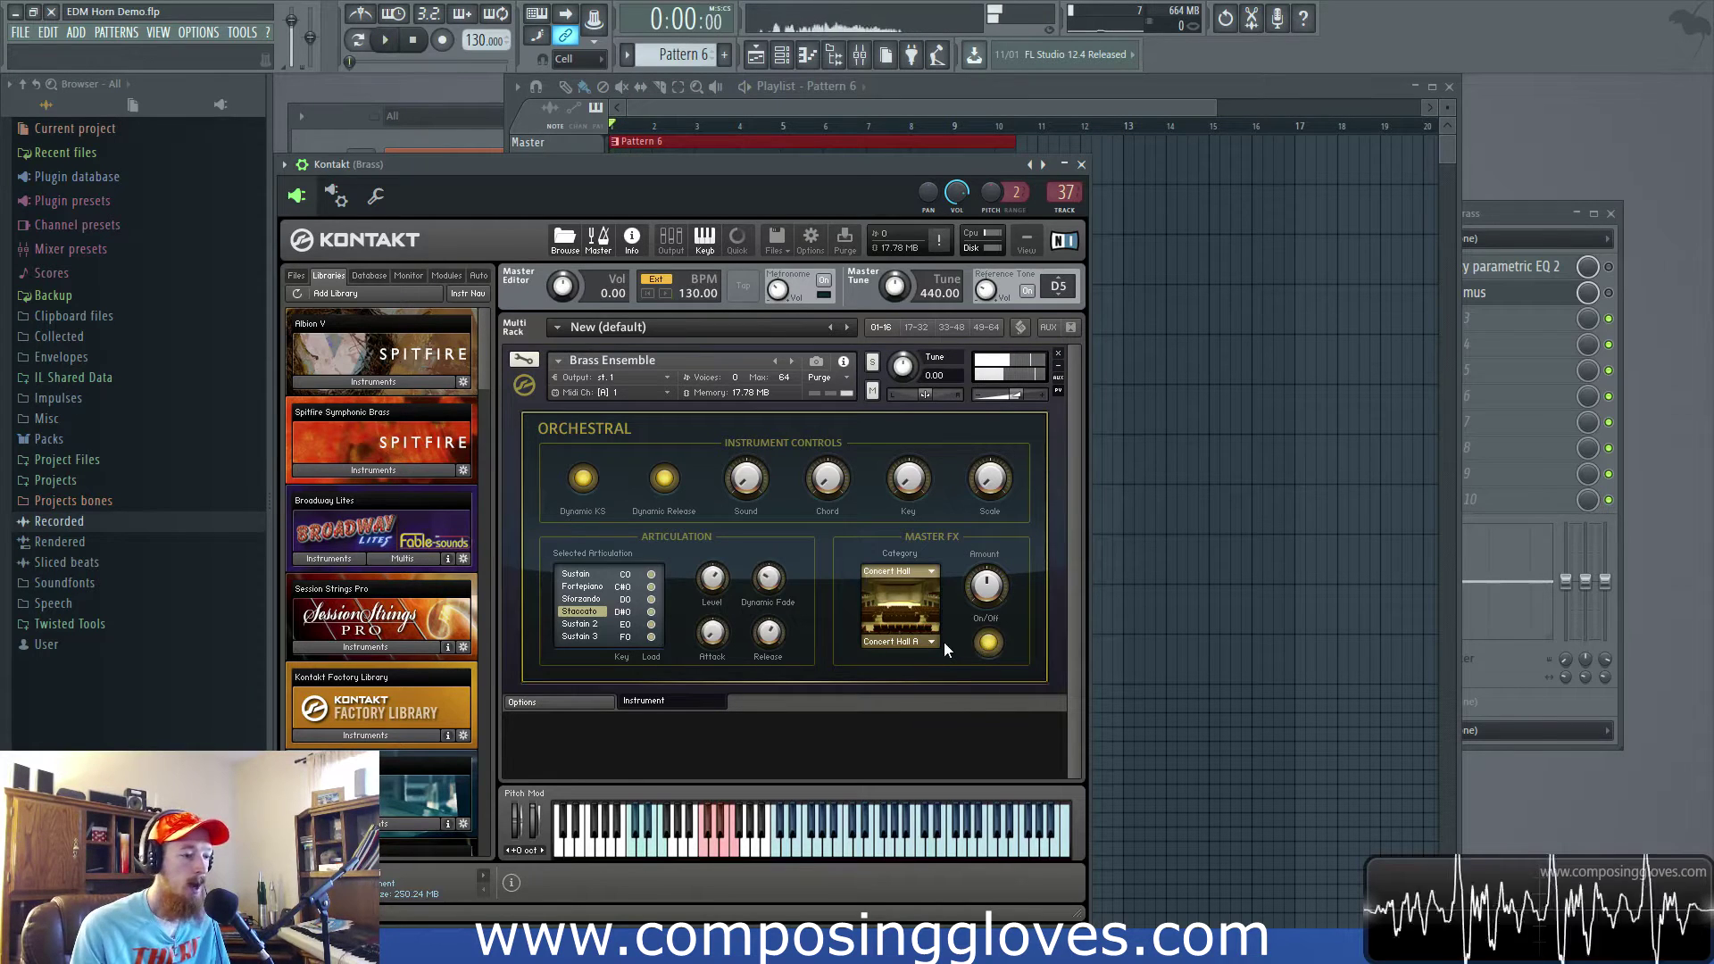
# - Audition the articulation keyswitches in playback, then bring the full mixer forward
pyautogui.click(1598, 287)
pyautogui.click(867, 161)
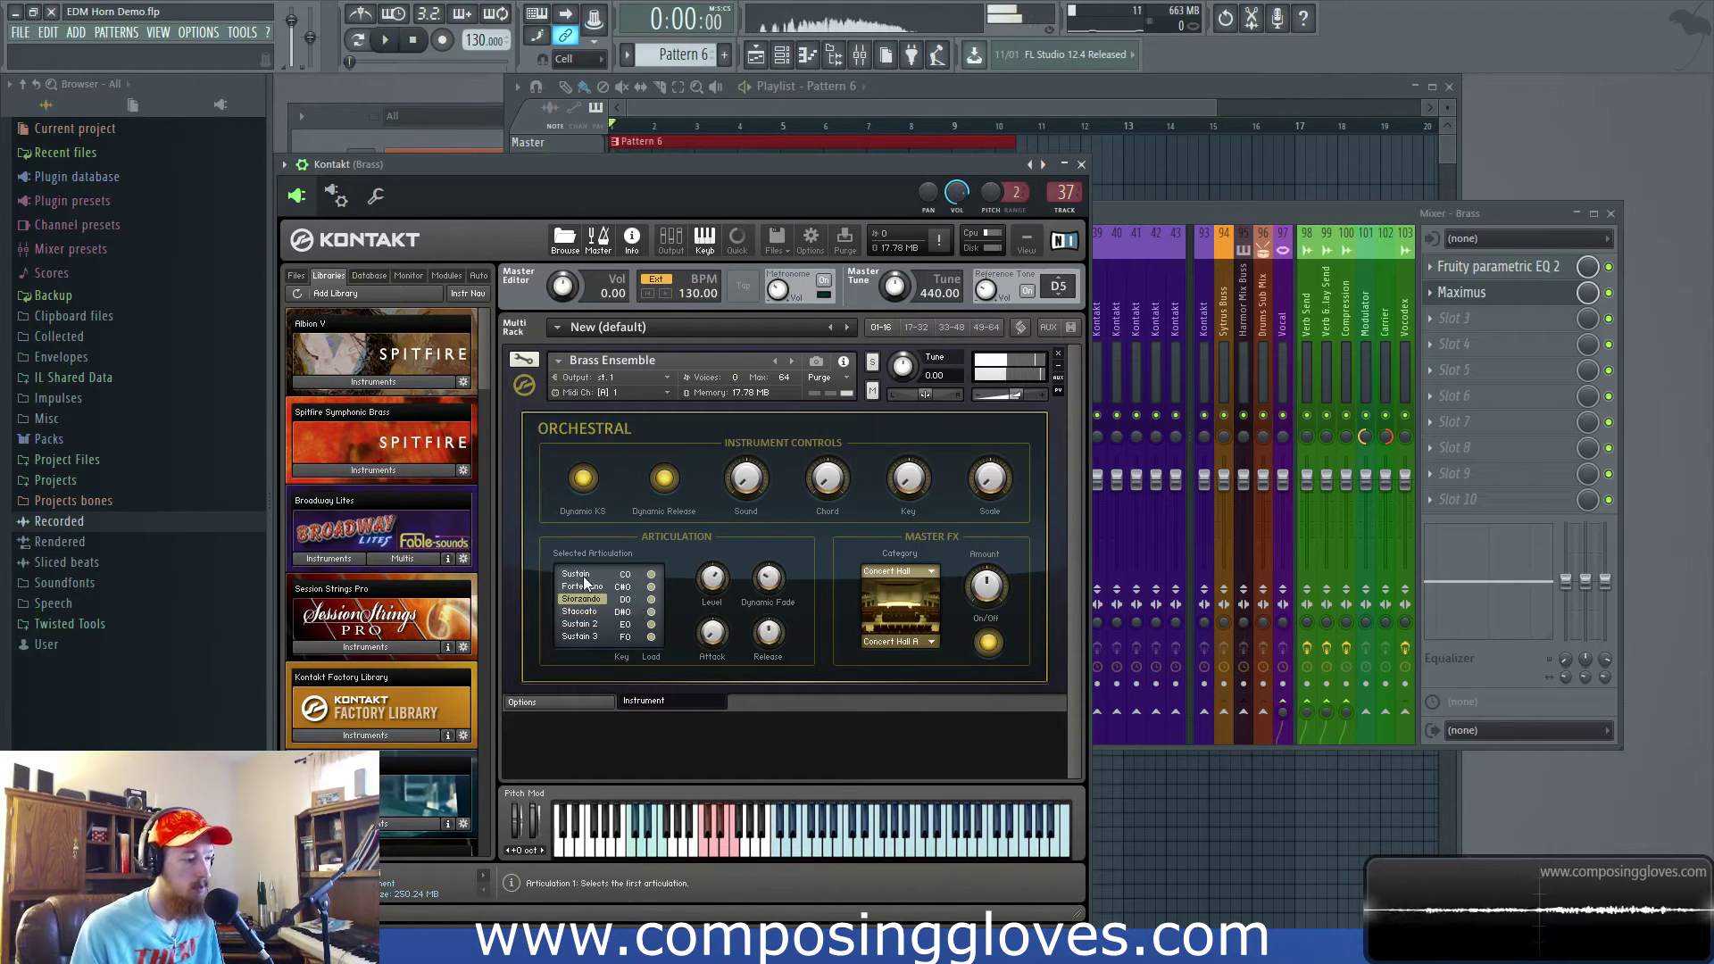
pyautogui.press('space')
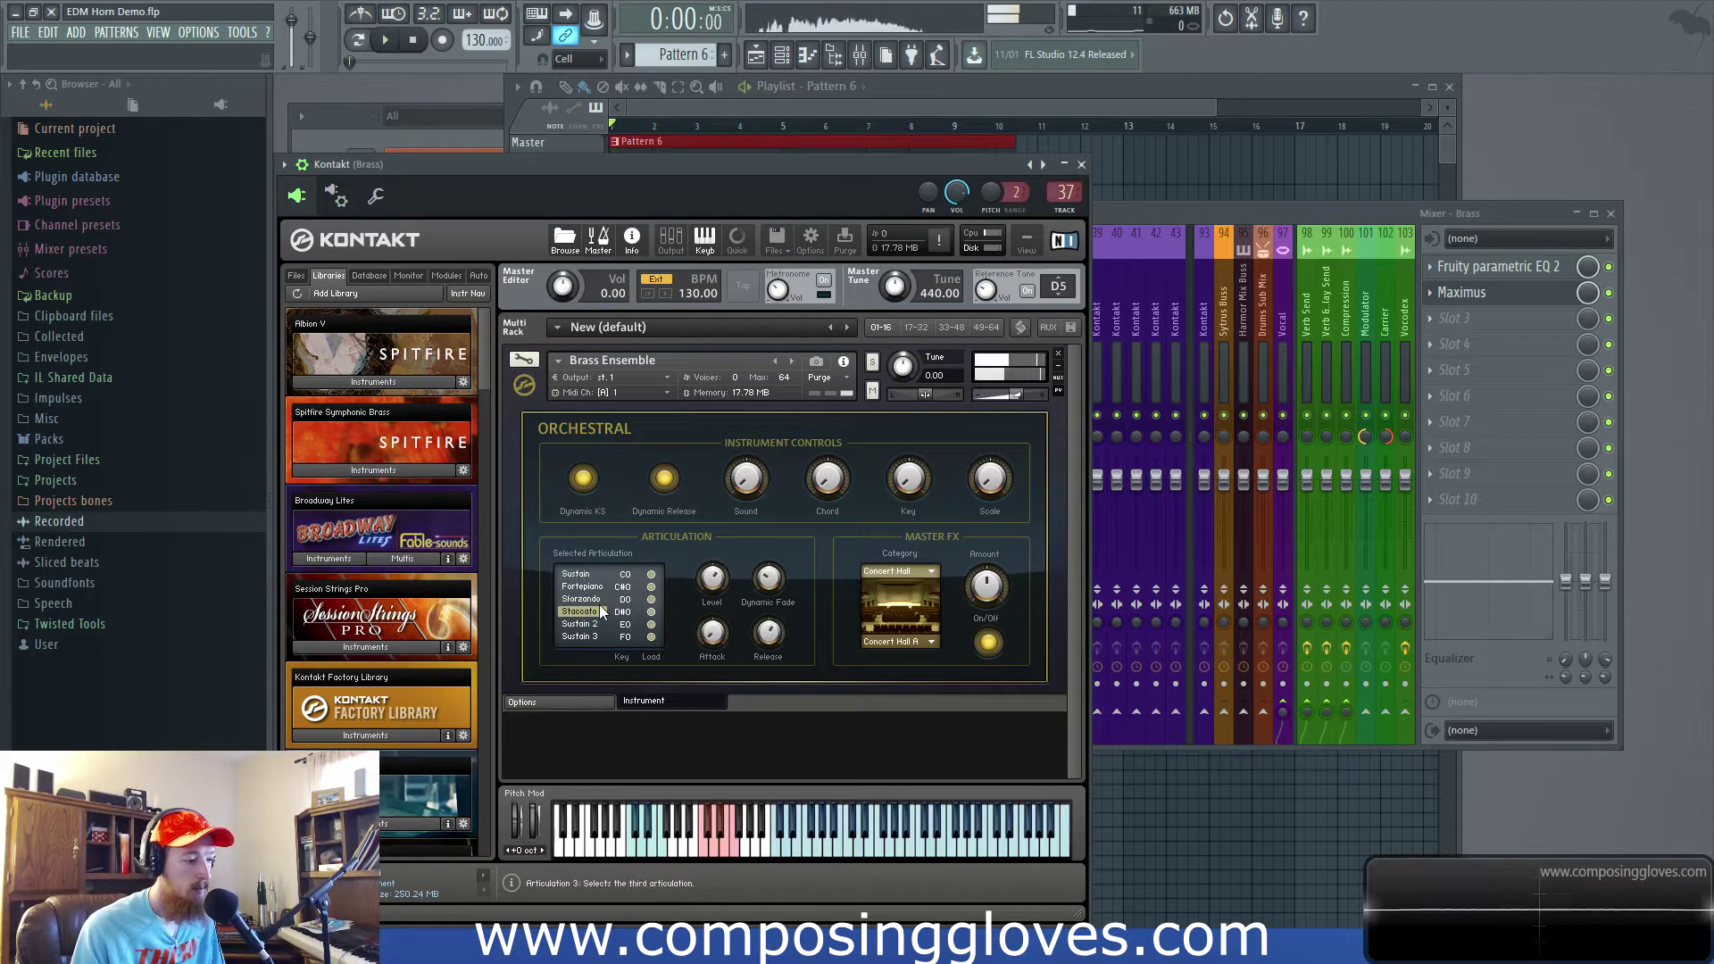
pyautogui.press('space')
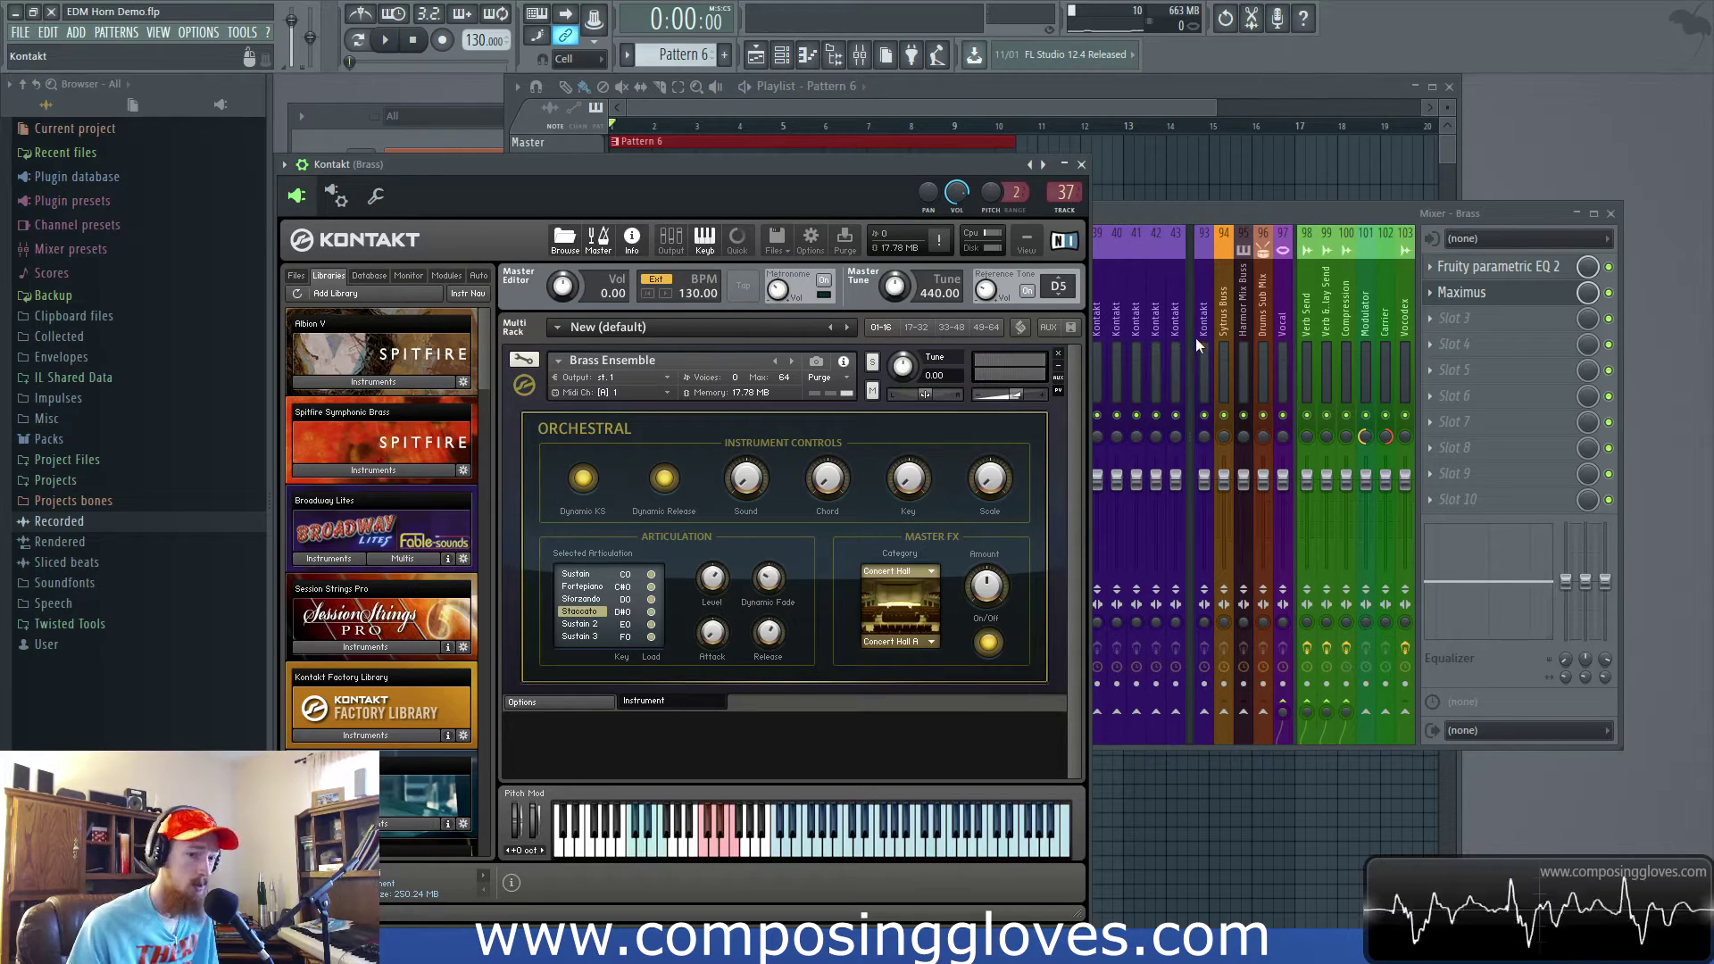
pyautogui.click(1618, 293)
# - Bypass the Brass insert's Fruity parametric EQ 2 and Maximus, and open the Brass piano roll
pyautogui.click(1609, 292)
pyautogui.click(1609, 266)
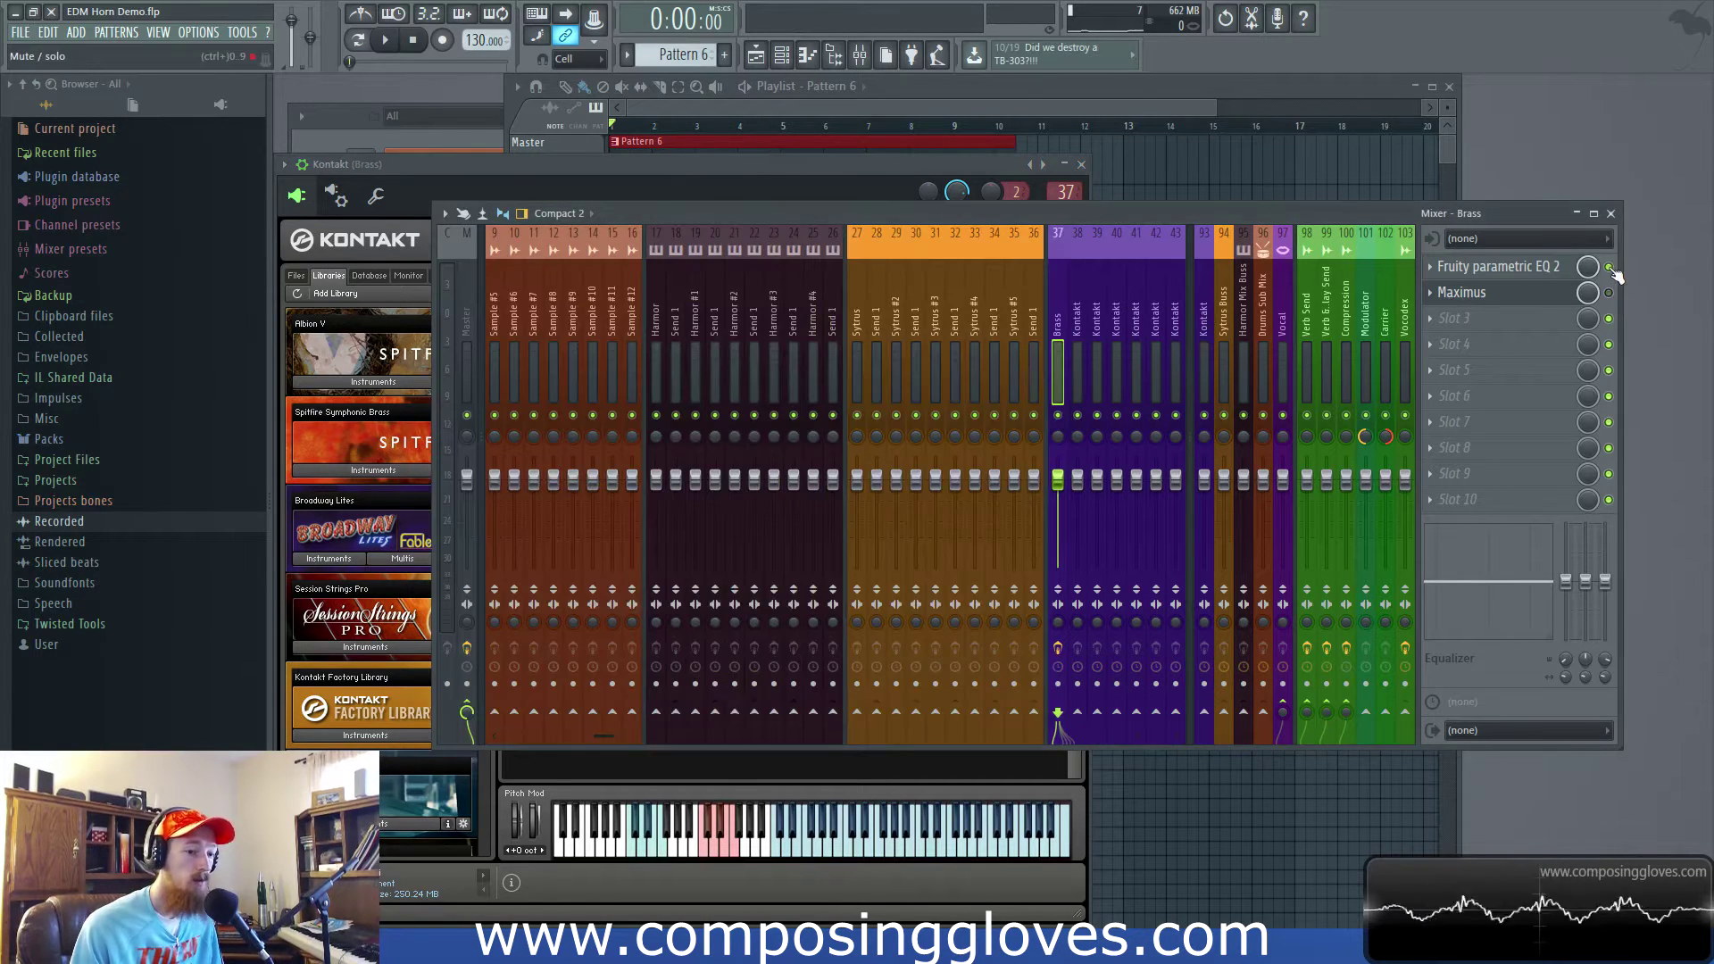
pyautogui.click(757, 165)
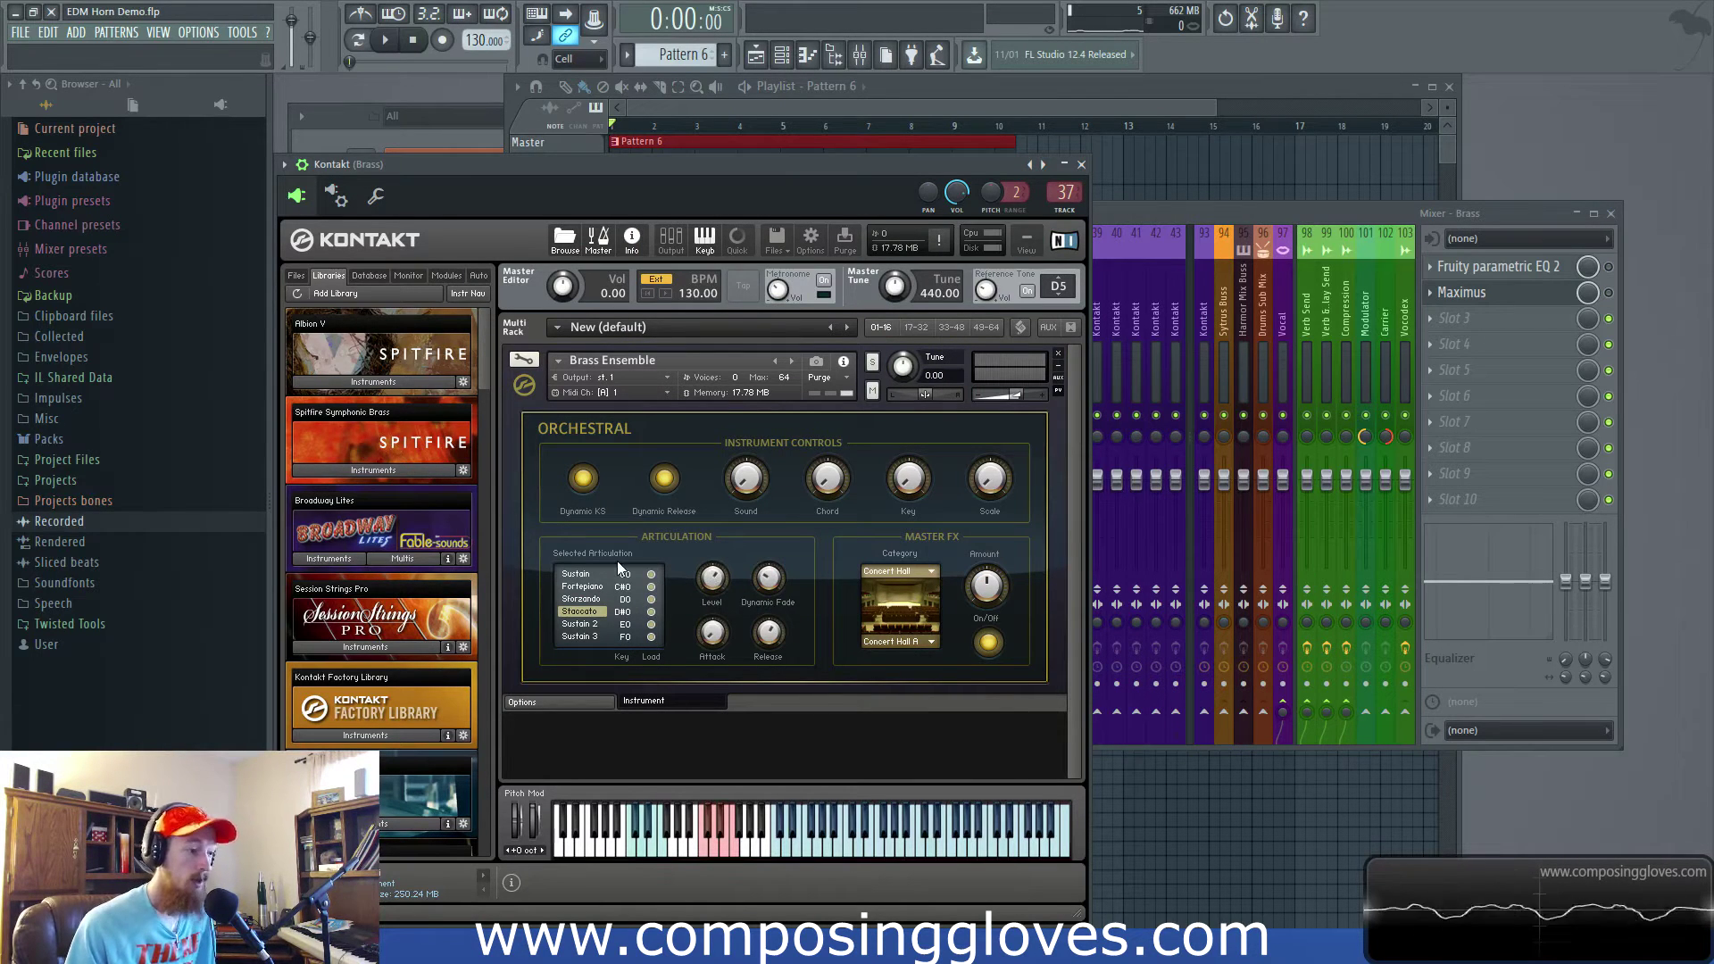
pyautogui.press('F6')
pyautogui.press('F7')
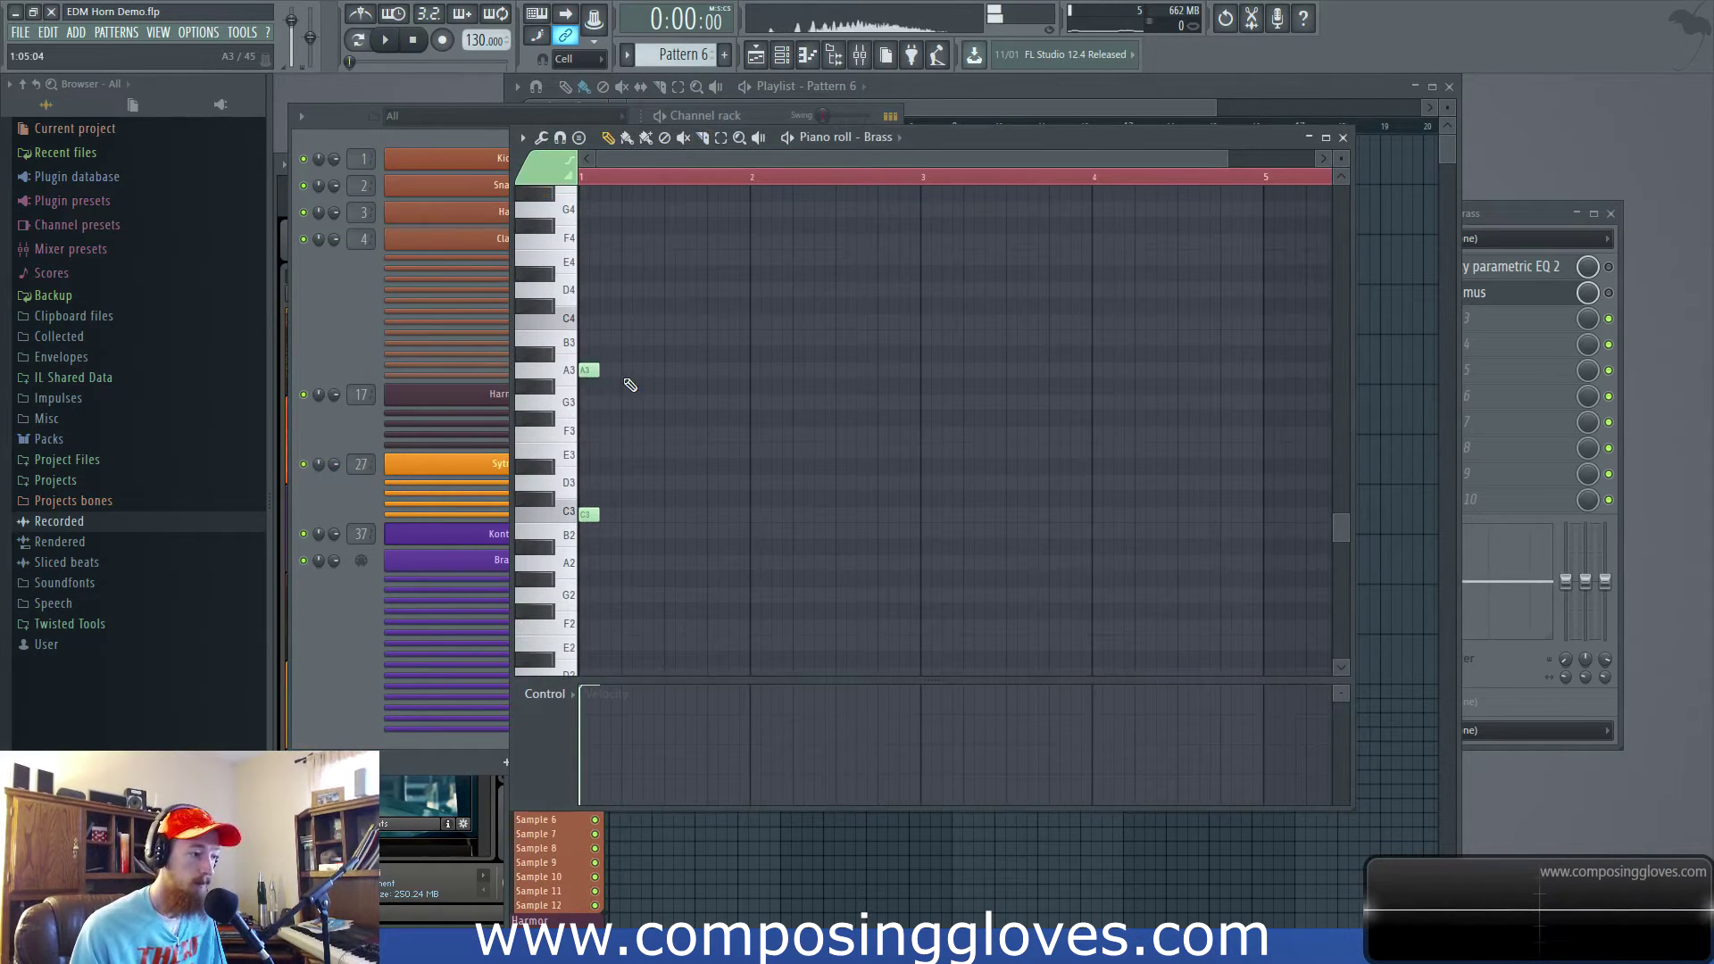
pyautogui.press('F9')
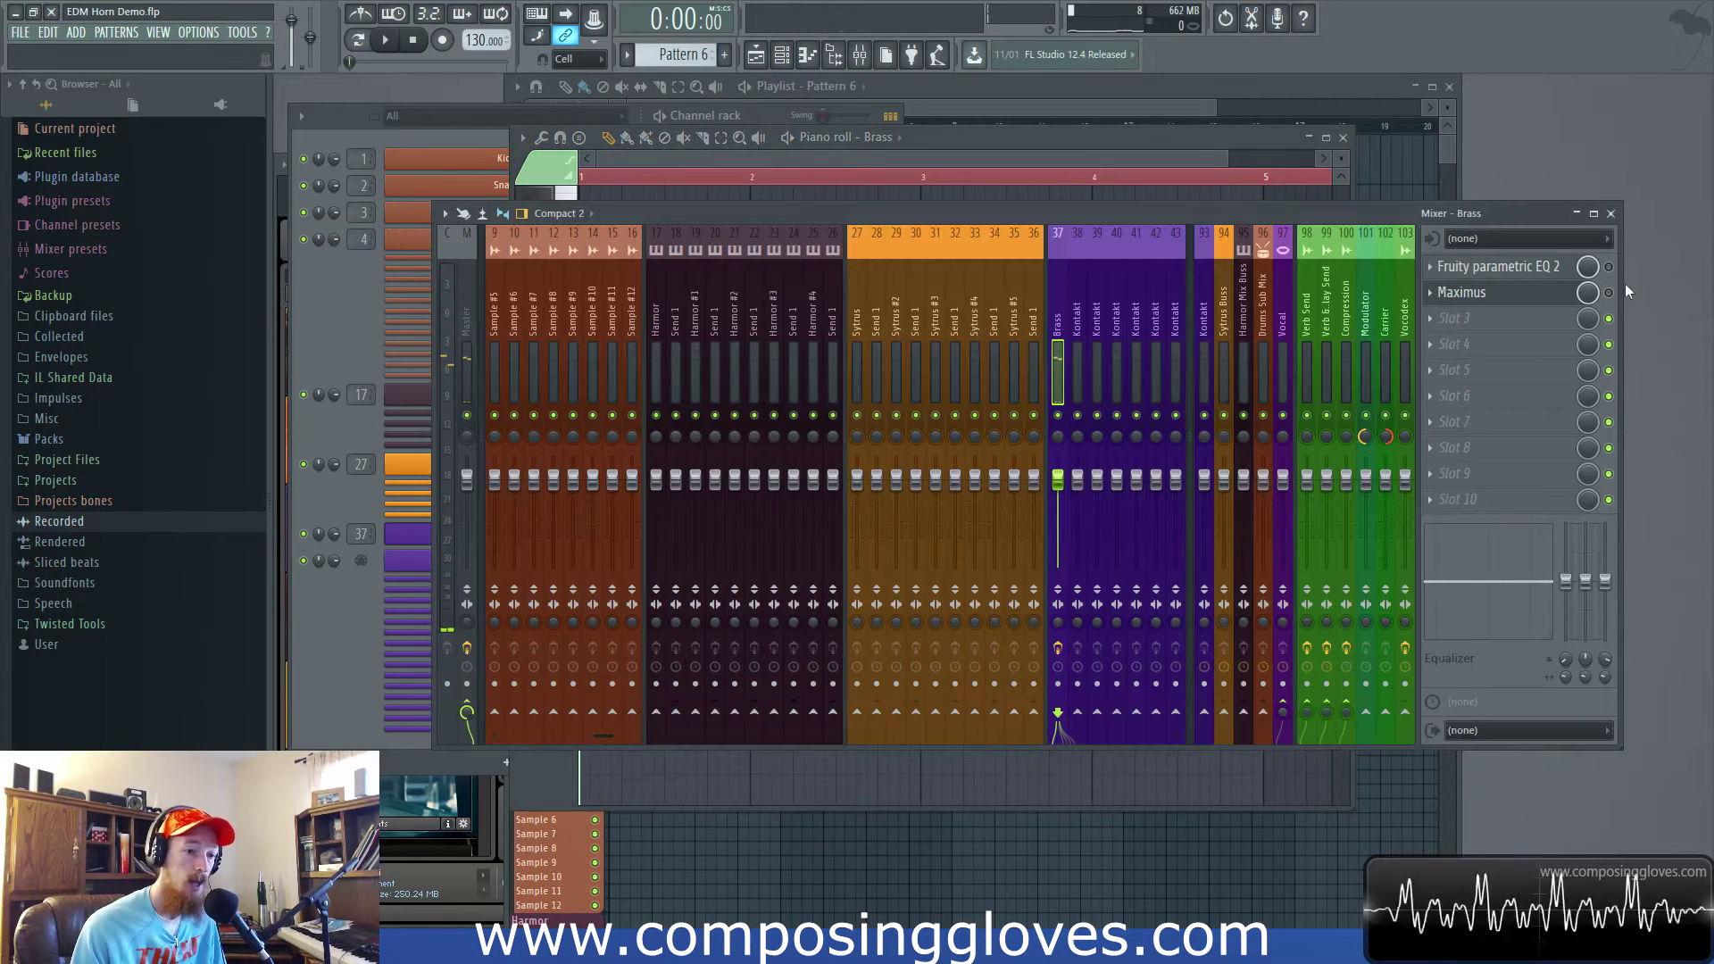
# - Inspect the Brass insert's parametric EQ curve and Maximus settings
pyautogui.click(1500, 266)
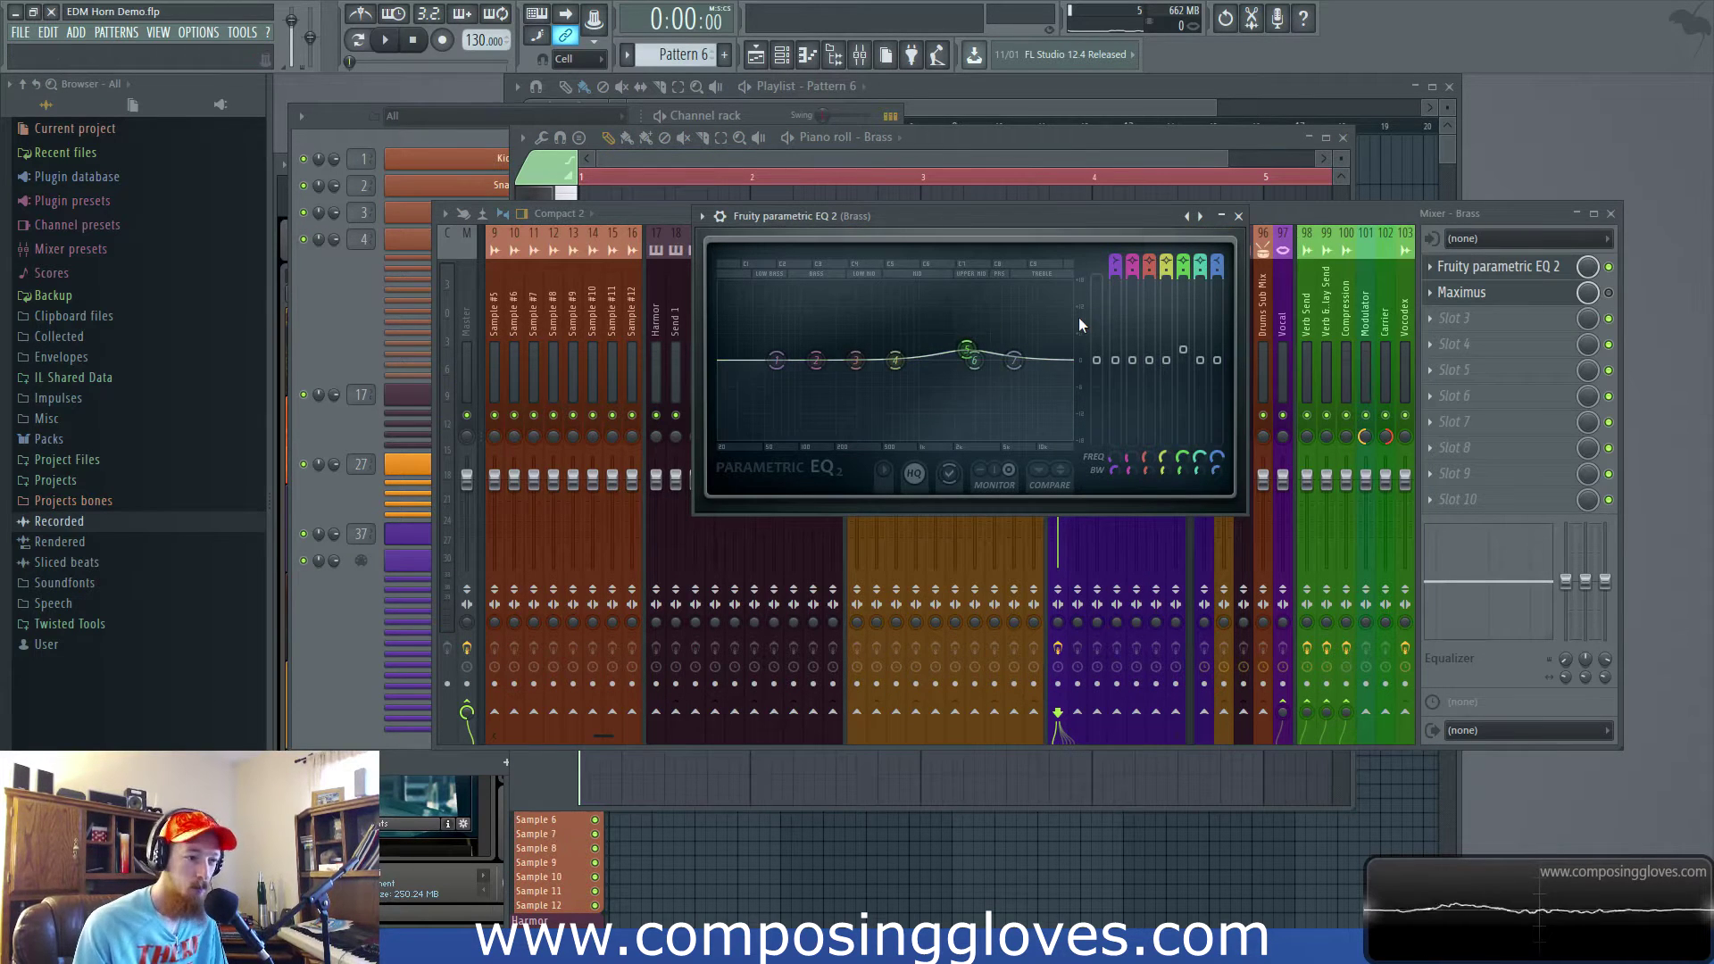
pyautogui.click(1238, 216)
pyautogui.click(1482, 292)
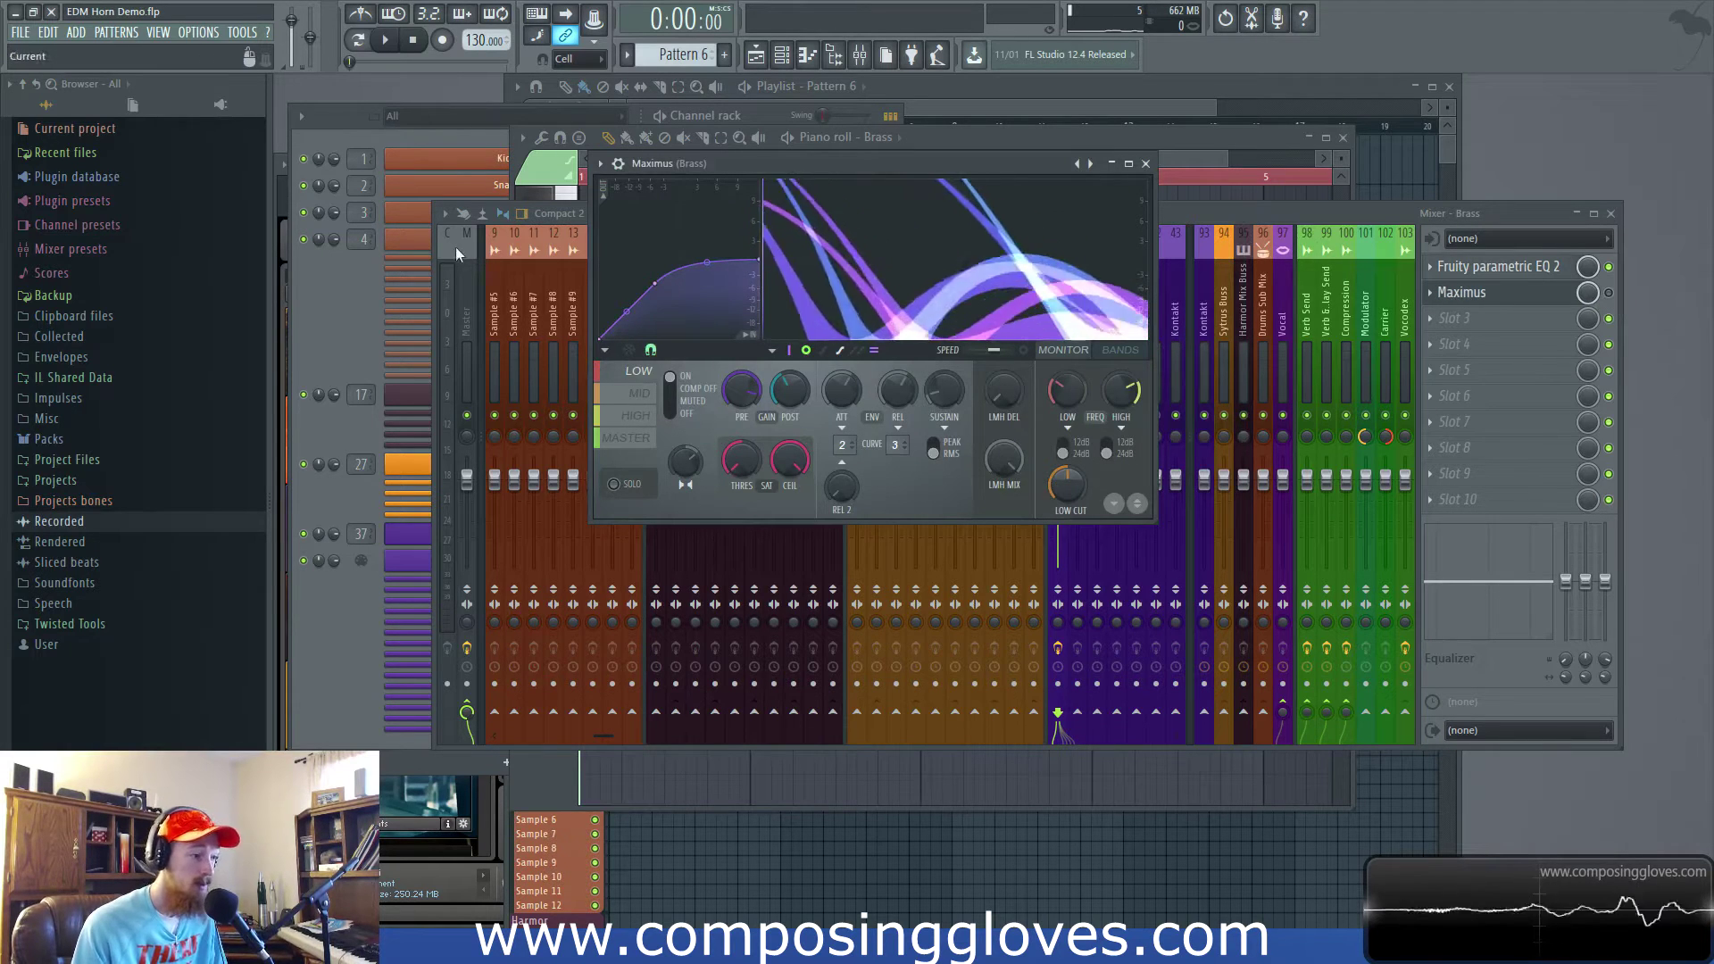
pyautogui.click(325, 350)
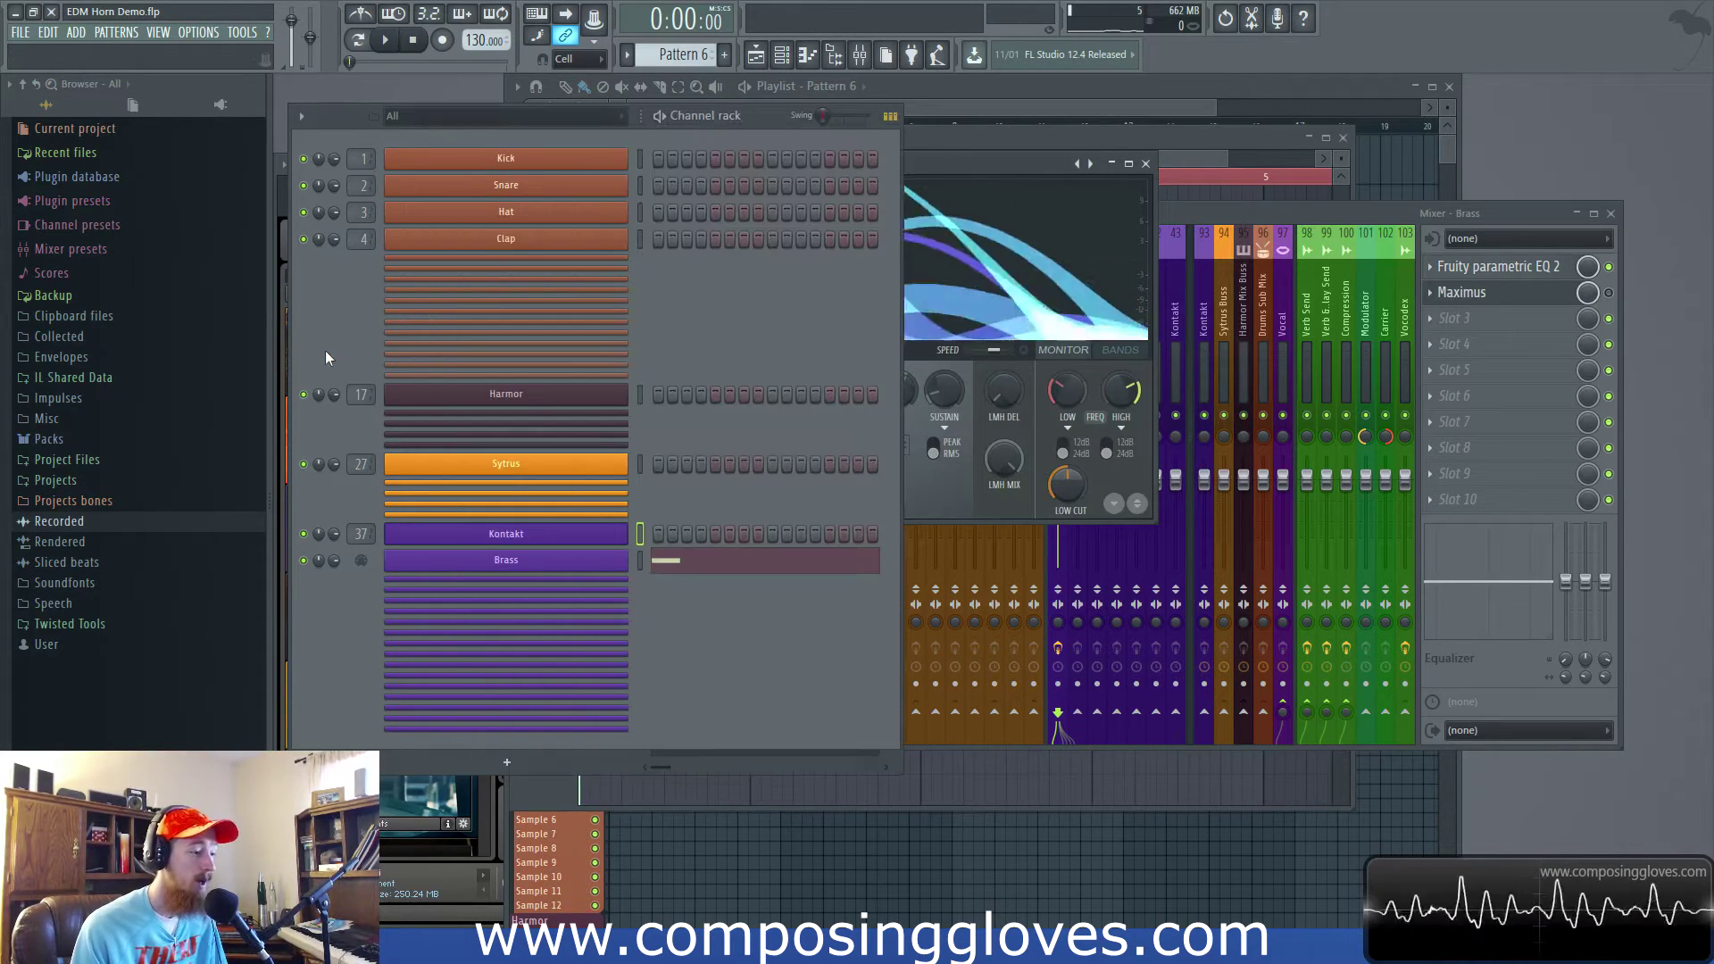
# - Check the Kontakt brass ensemble's reverb, then bring the full mixer back forward
pyautogui.click(531, 562)
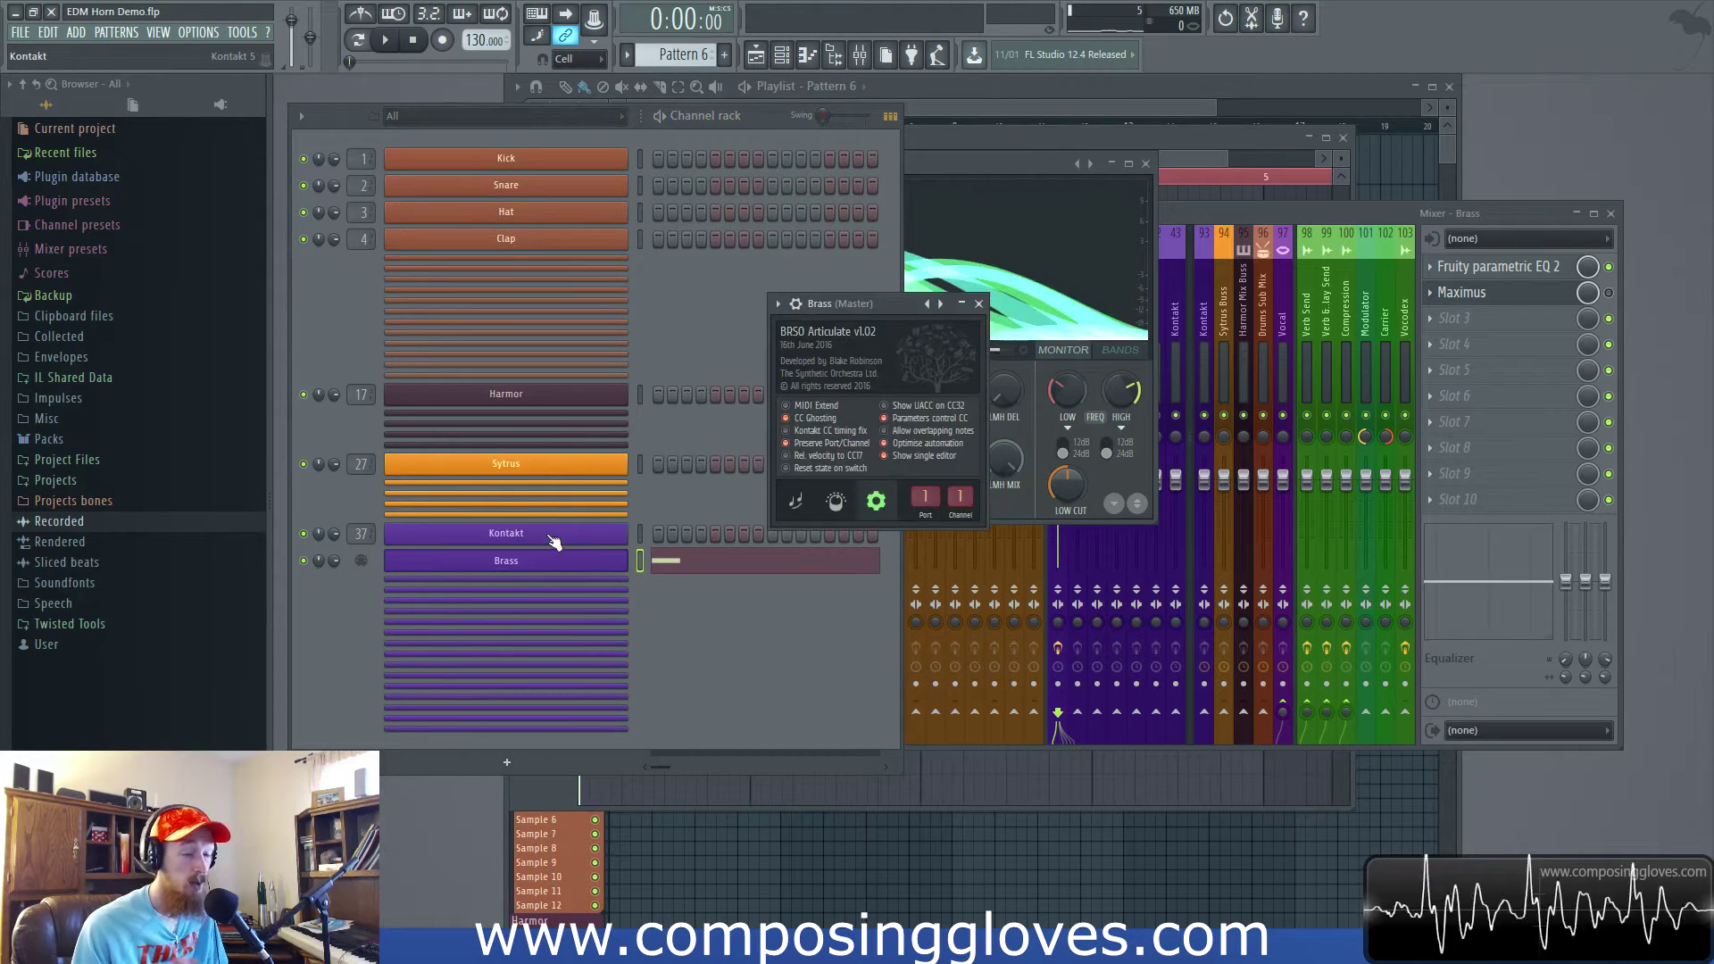
pyautogui.click(552, 560)
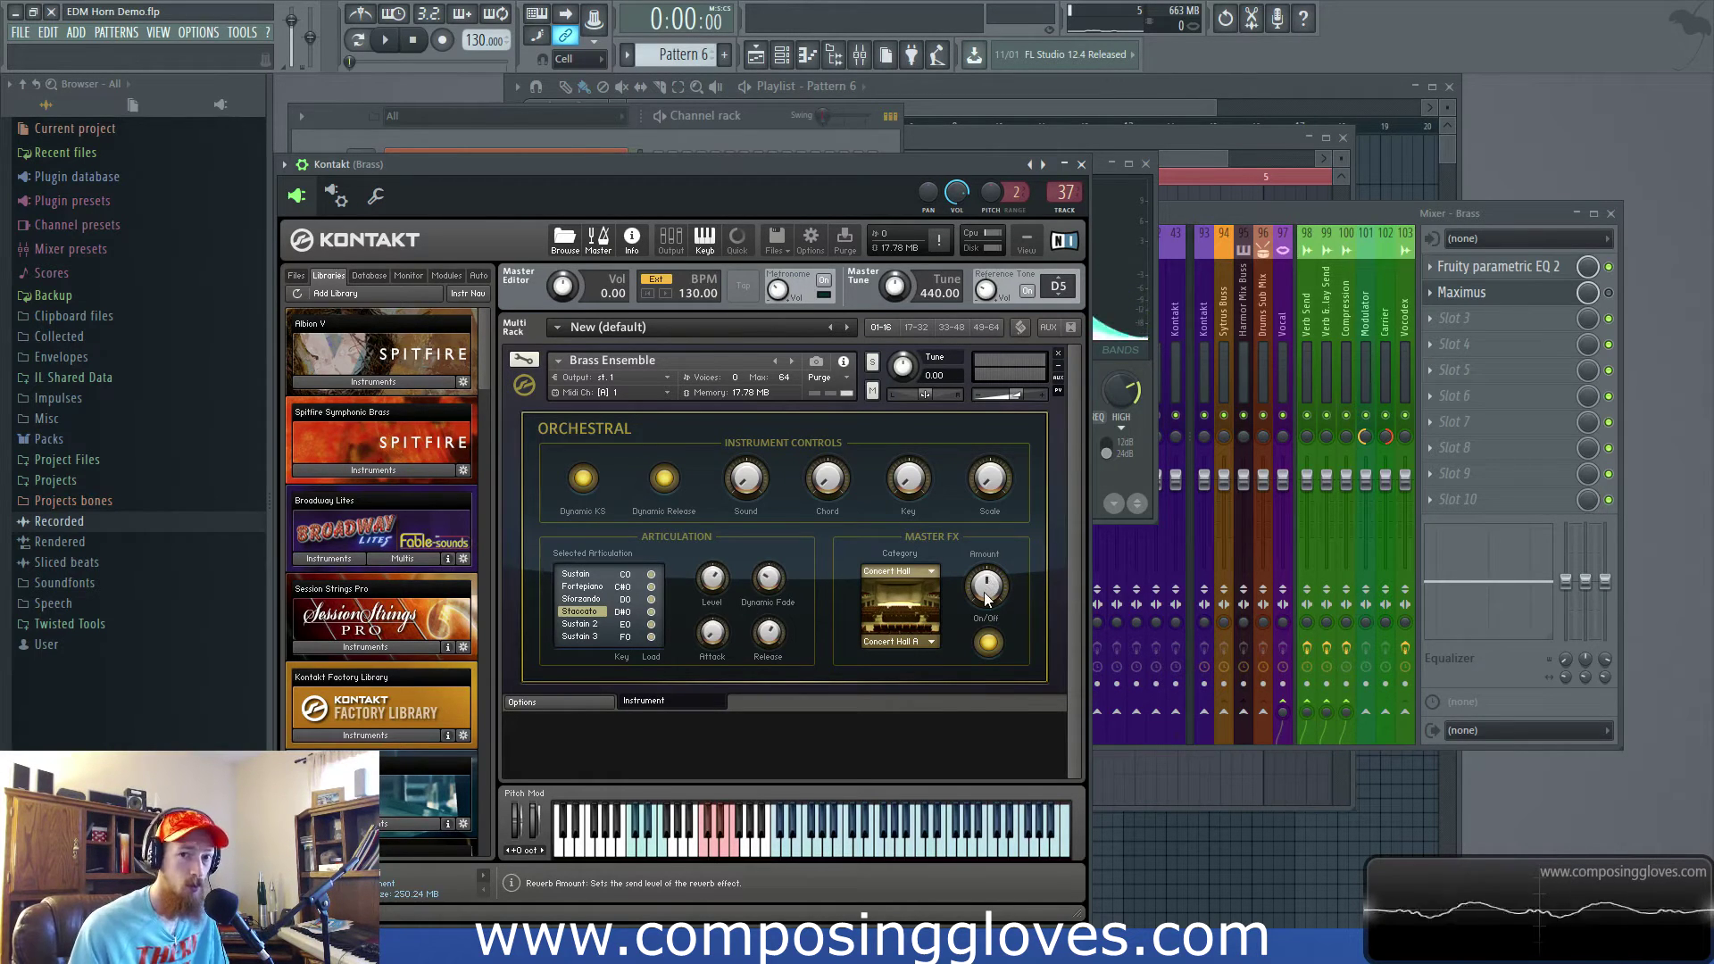
pyautogui.click(1569, 301)
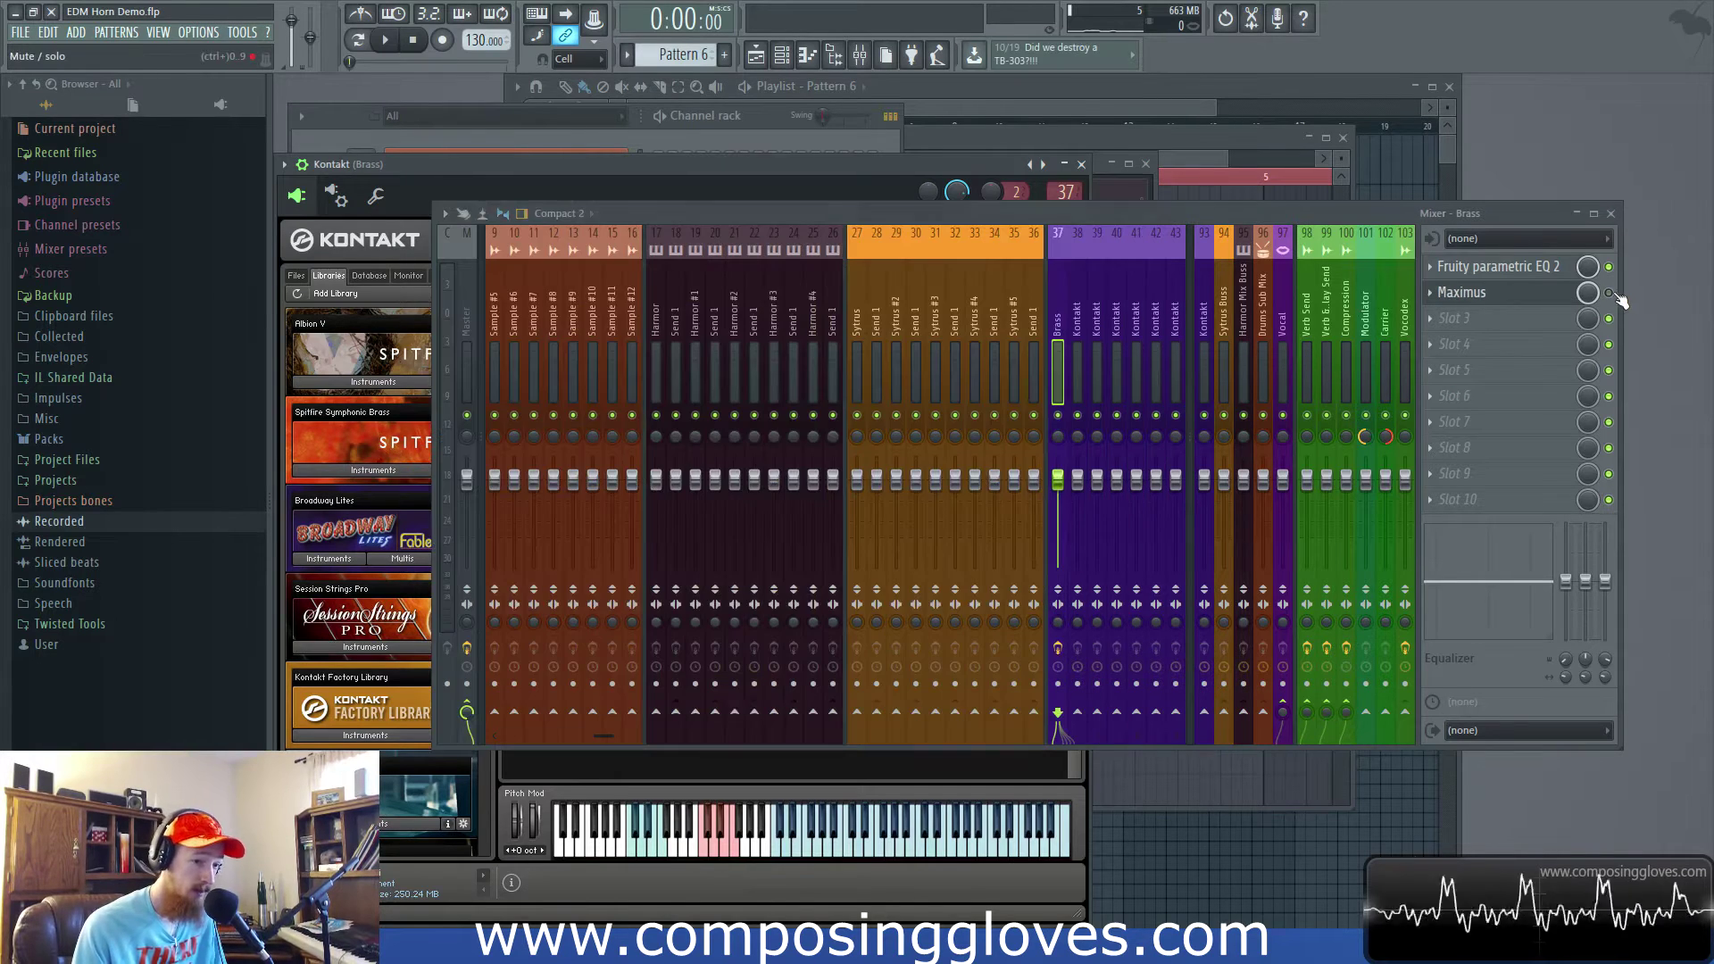
# - Open the Brass insert's Maximus and view its high and low band curves
pyautogui.click(1499, 298)
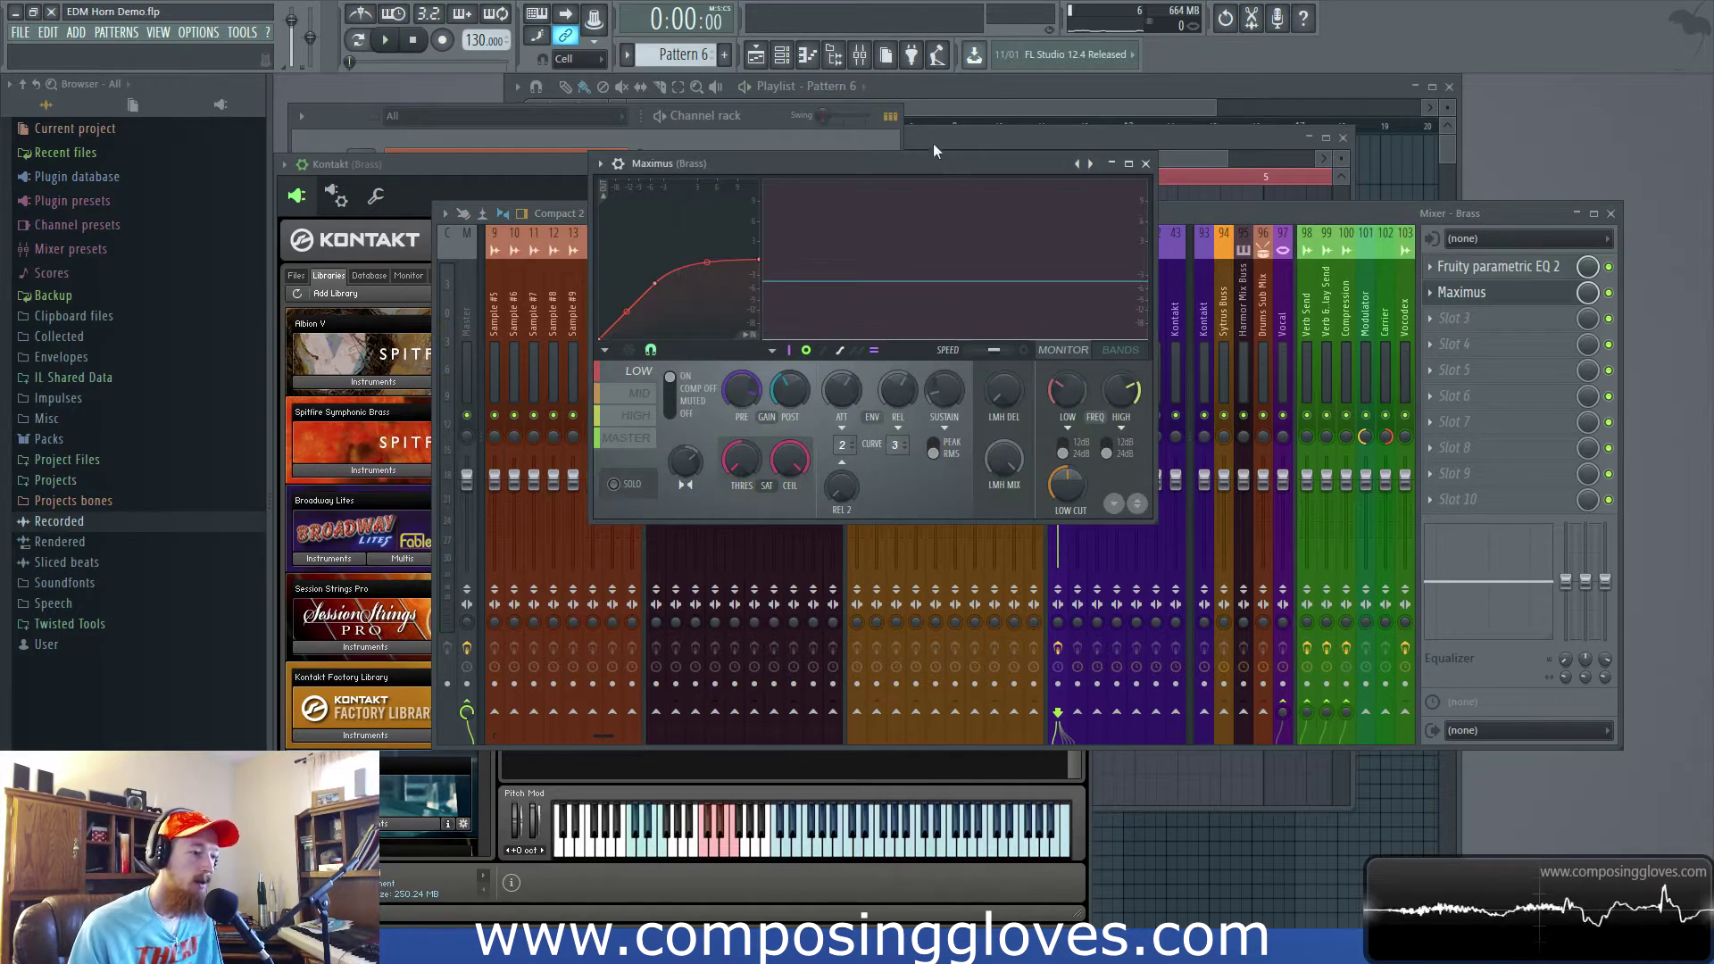
pyautogui.moveTo(908, 162); pyautogui.dragTo(843, 159)
pyautogui.click(572, 413)
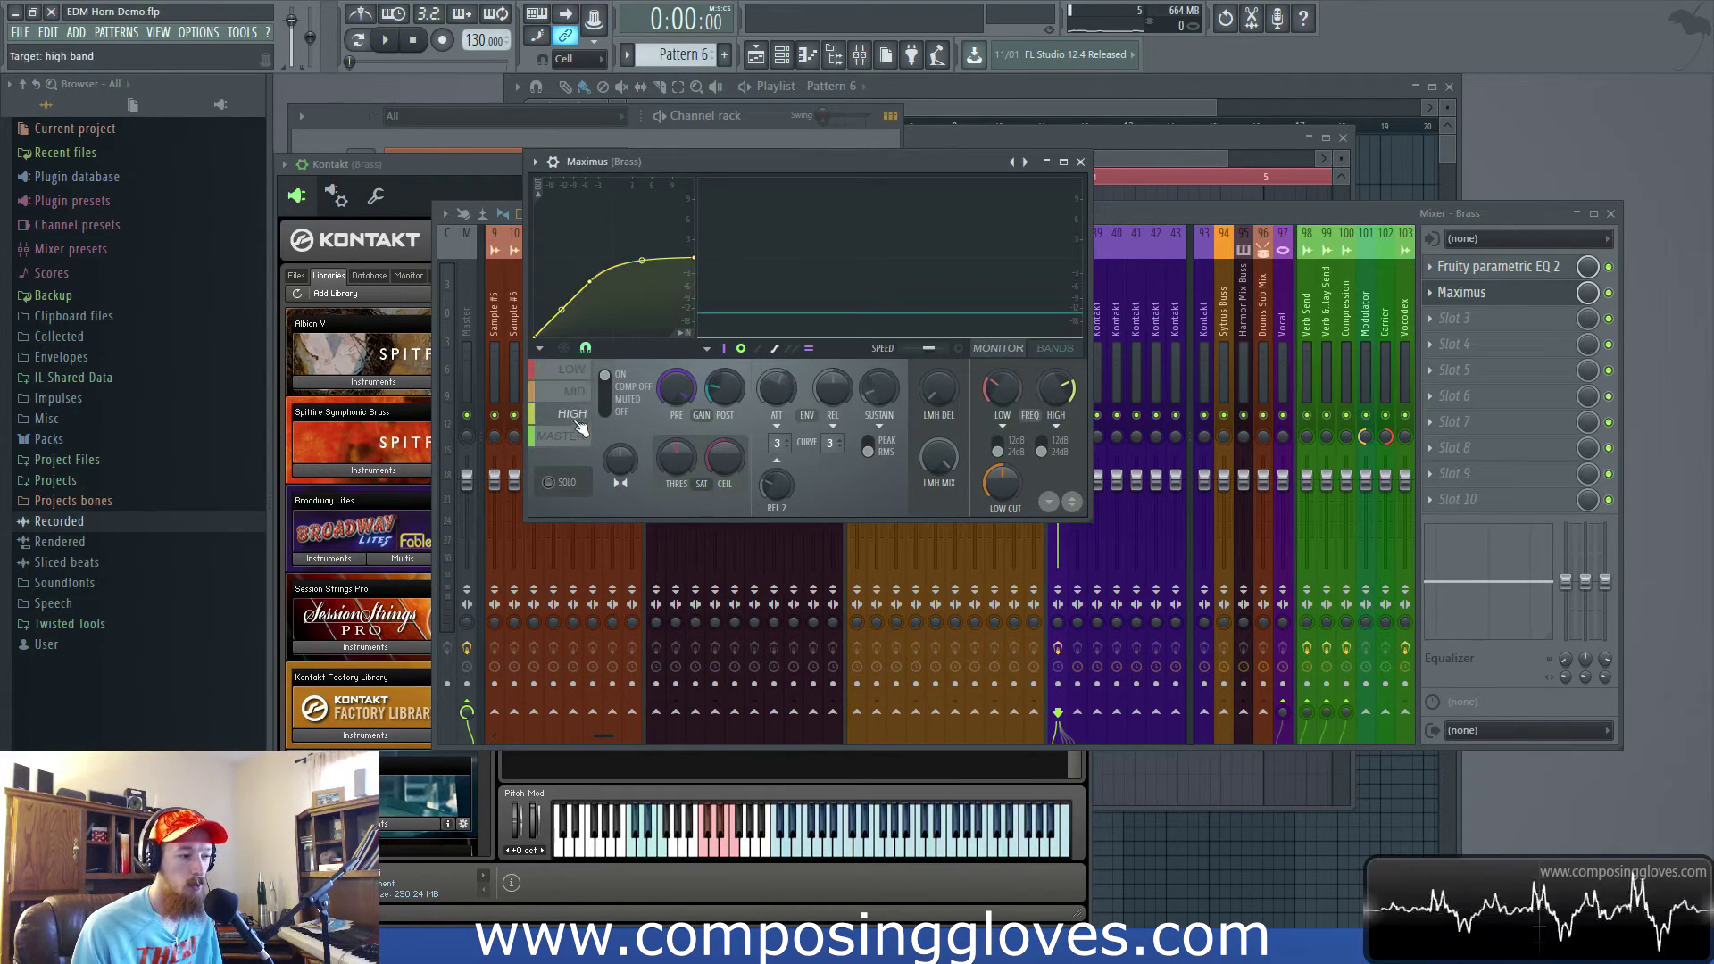
pyautogui.click(575, 373)
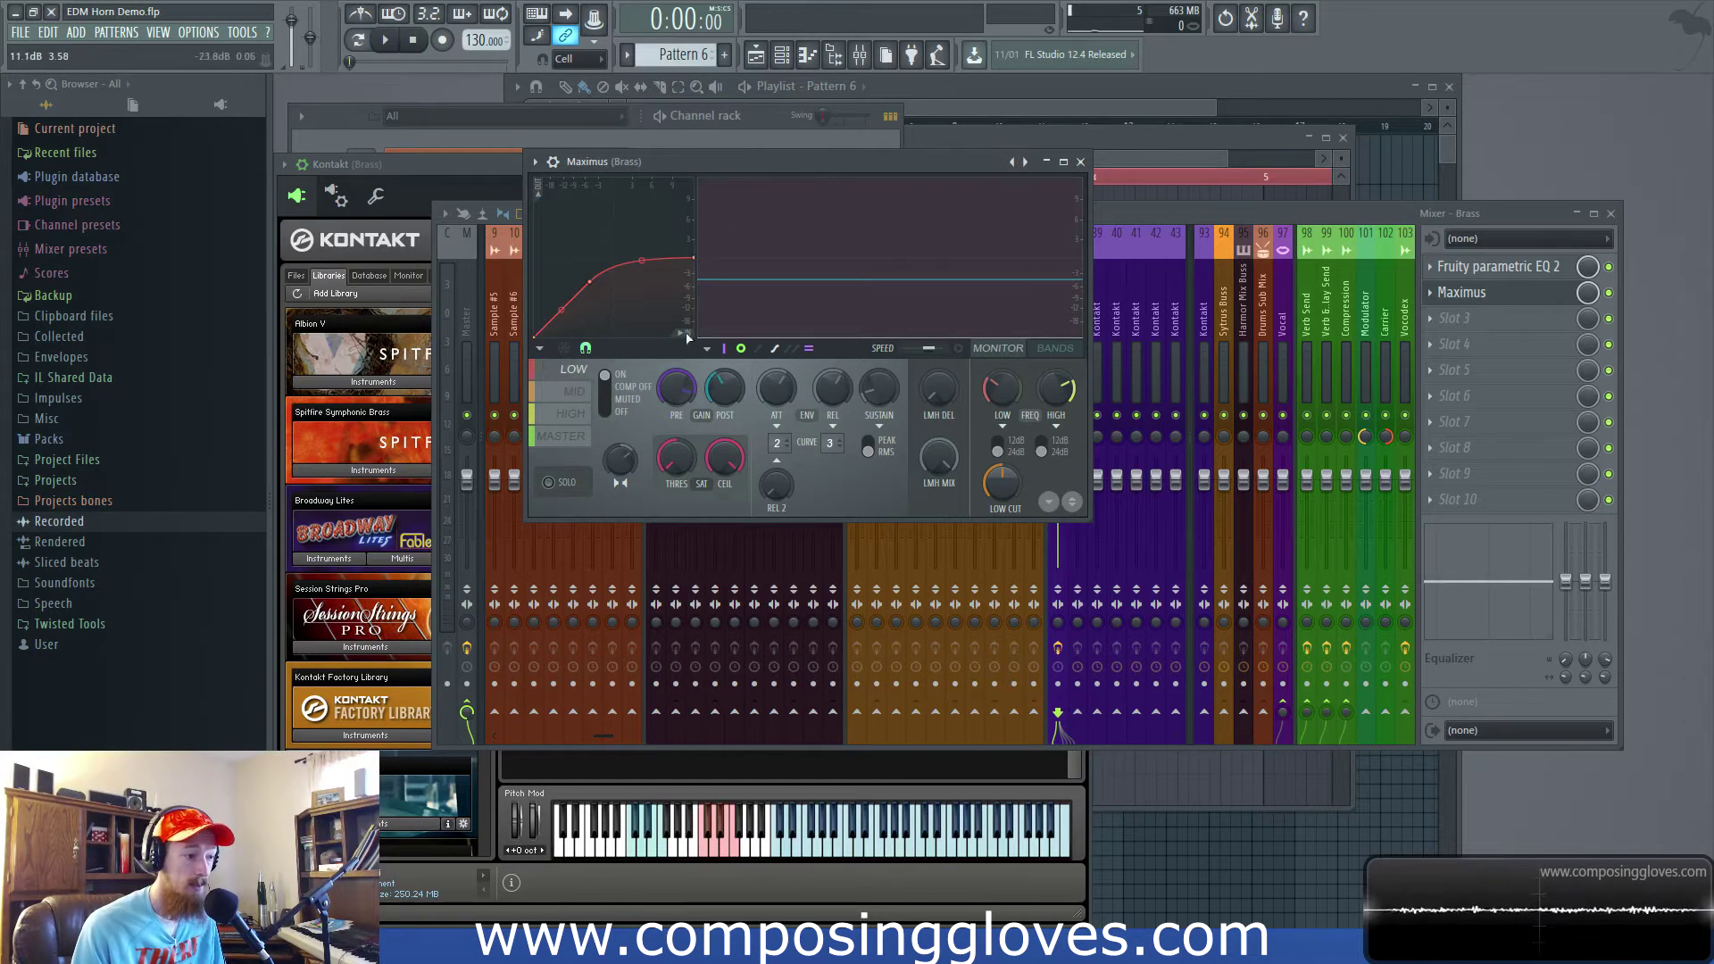
# - Compare the low, mid, high and master band compression curves
pyautogui.click(571, 415)
pyautogui.click(571, 416)
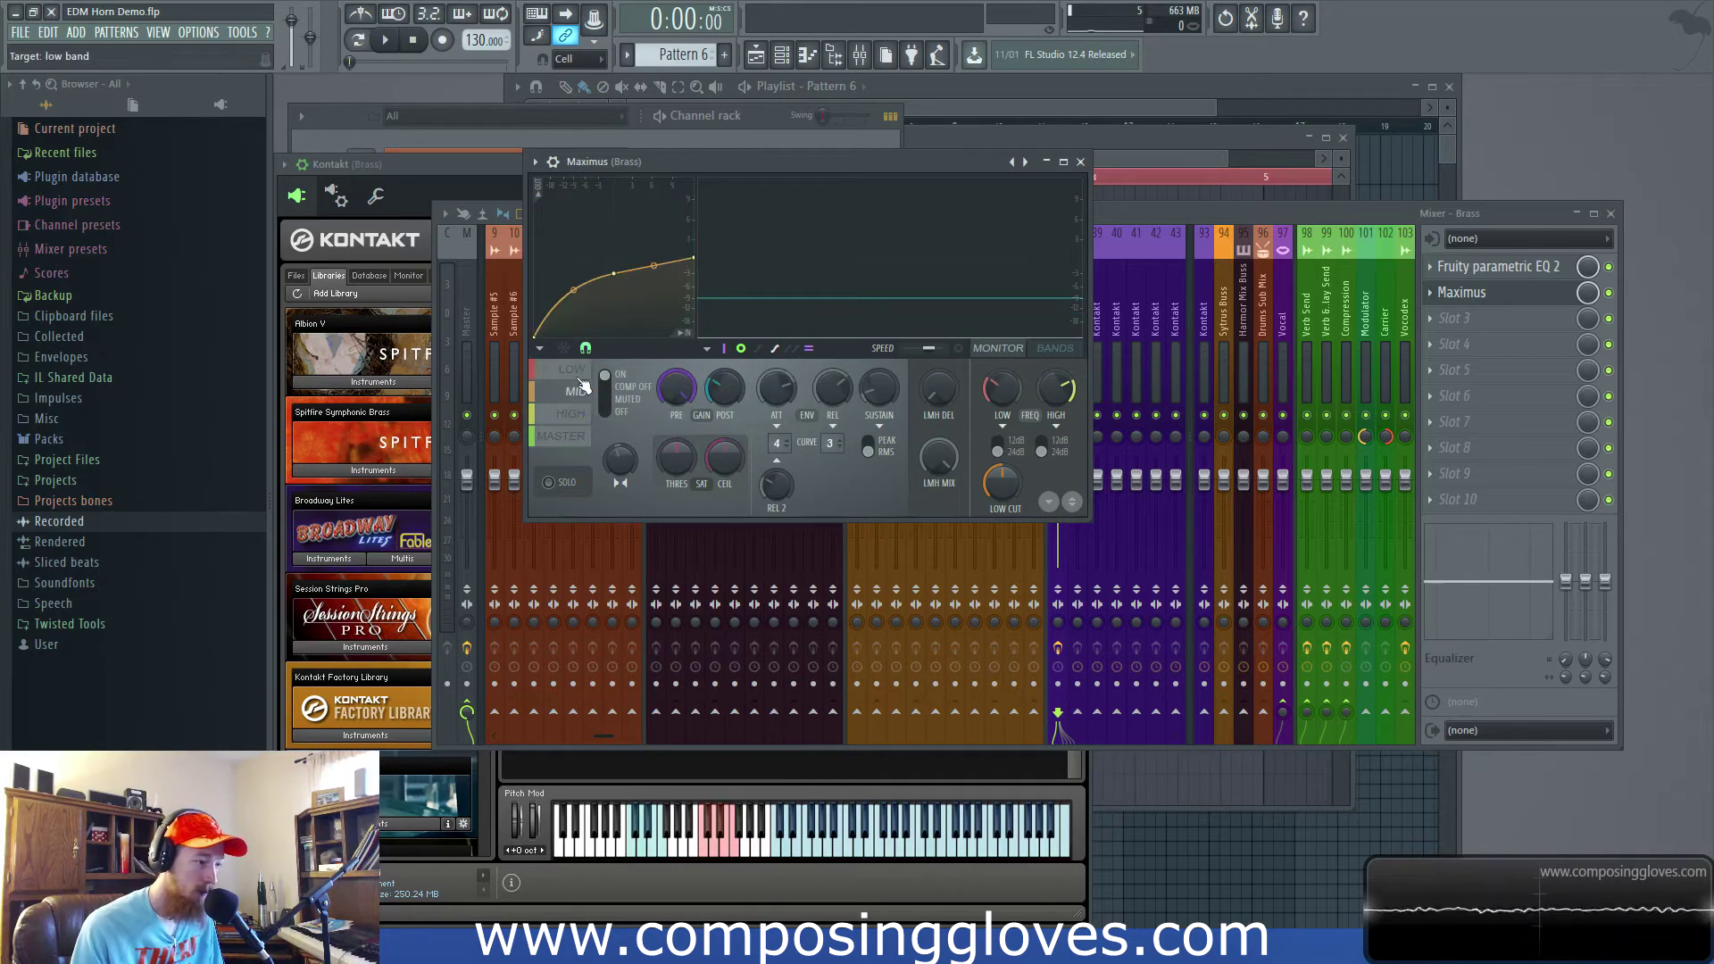
pyautogui.click(576, 370)
pyautogui.click(578, 391)
pyautogui.click(571, 414)
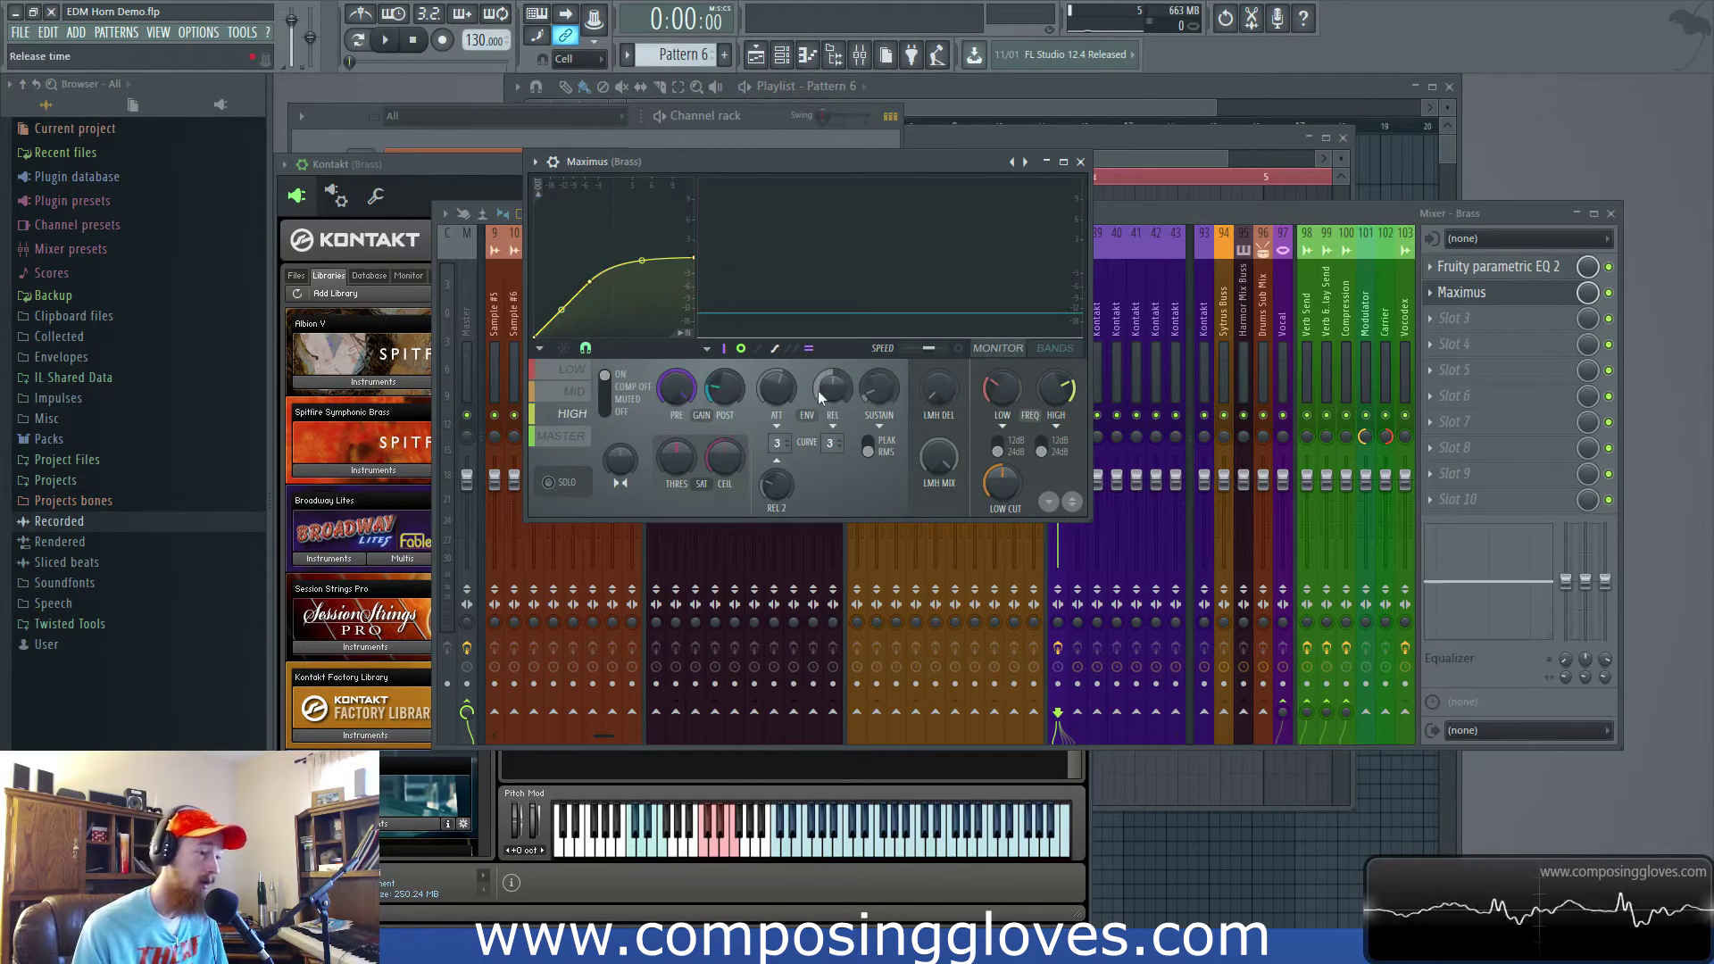
pyautogui.click(570, 377)
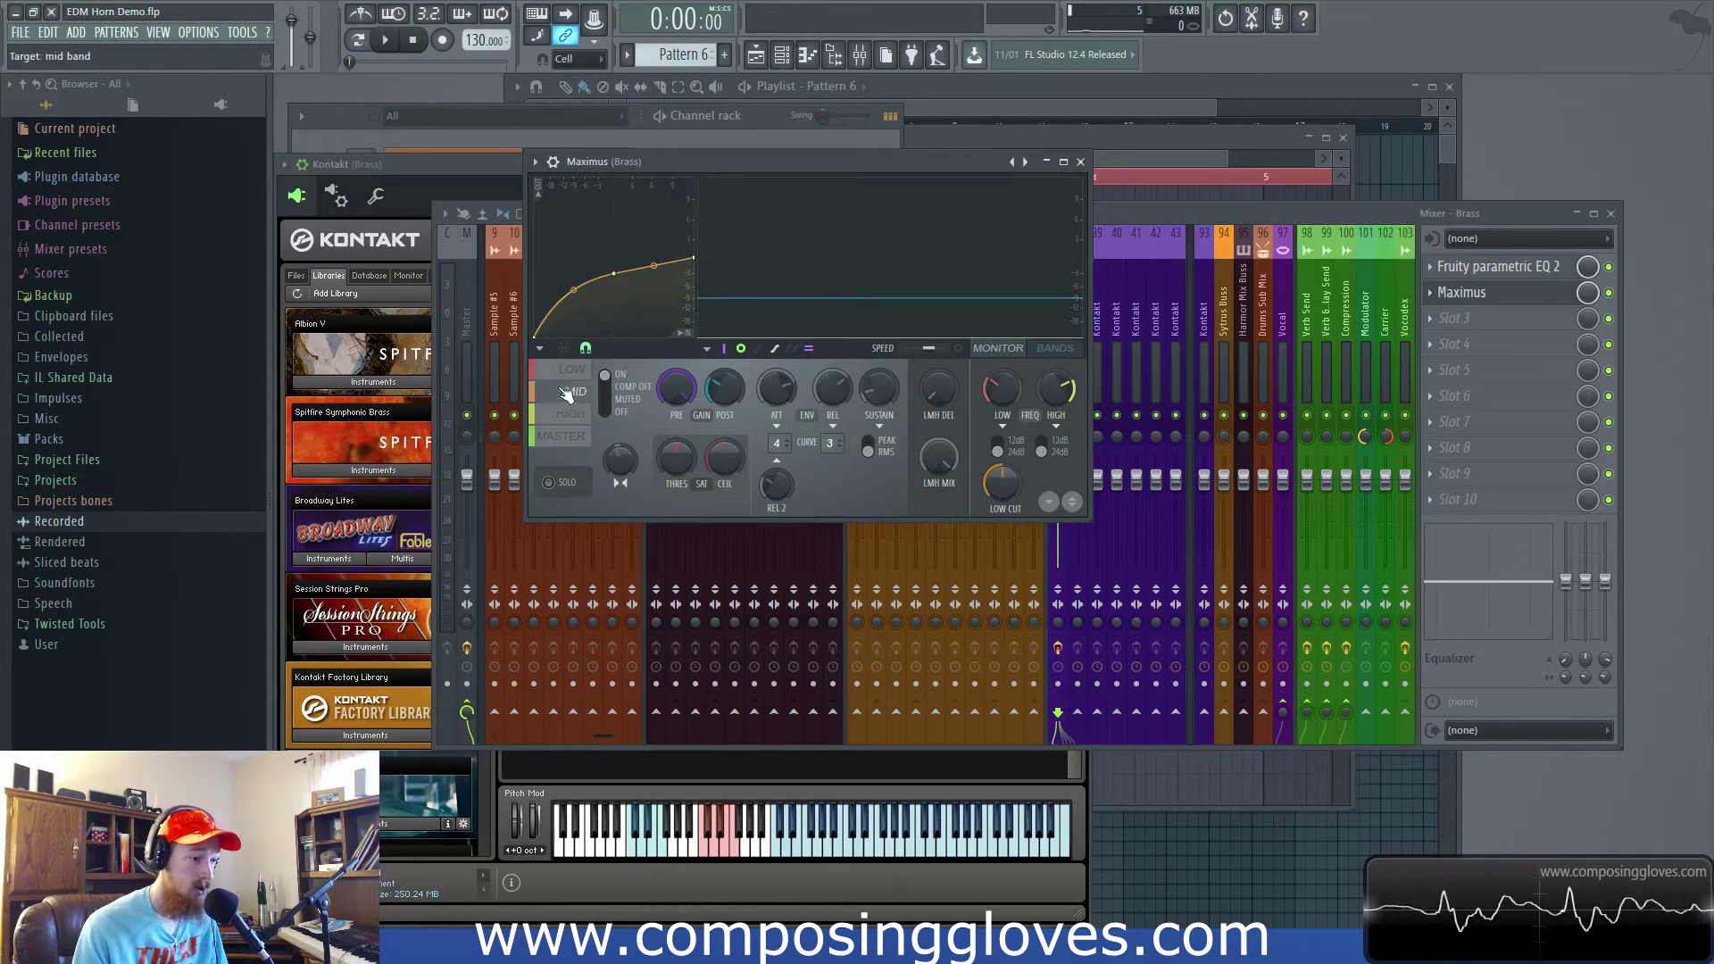
pyautogui.click(562, 435)
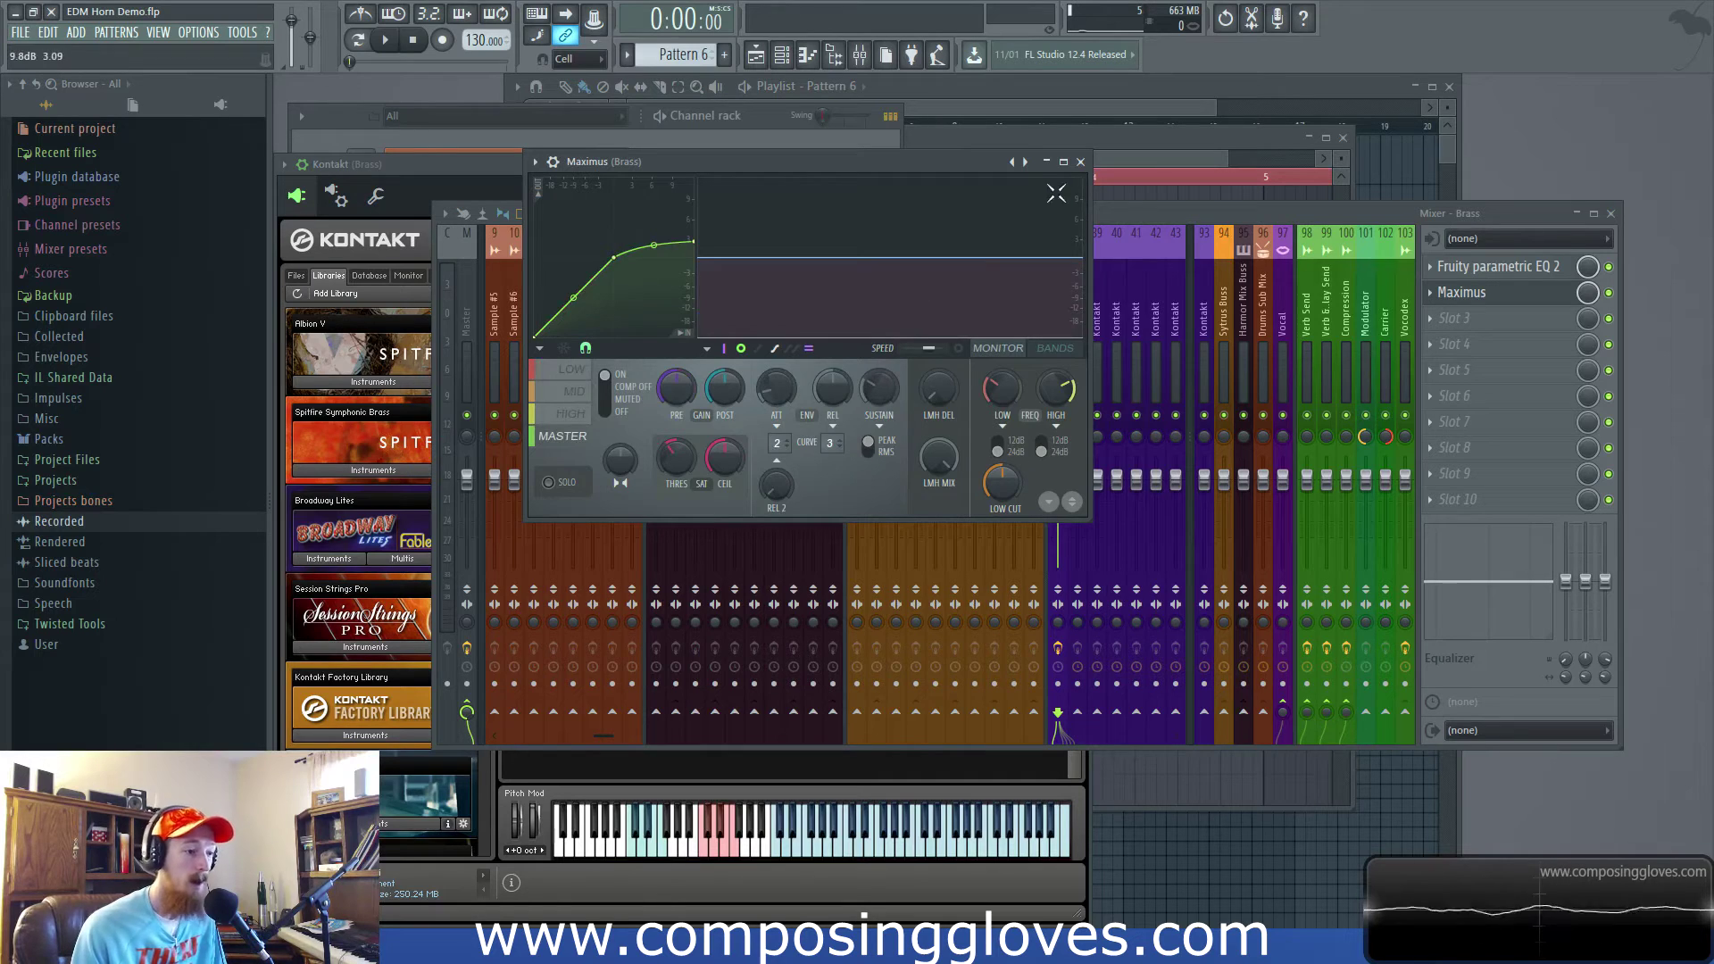
pyautogui.rightClick(1026, 164)
# - Load the Insert > Punchy drums 2 preset into Maximus
pyautogui.moveTo(1117, 213)
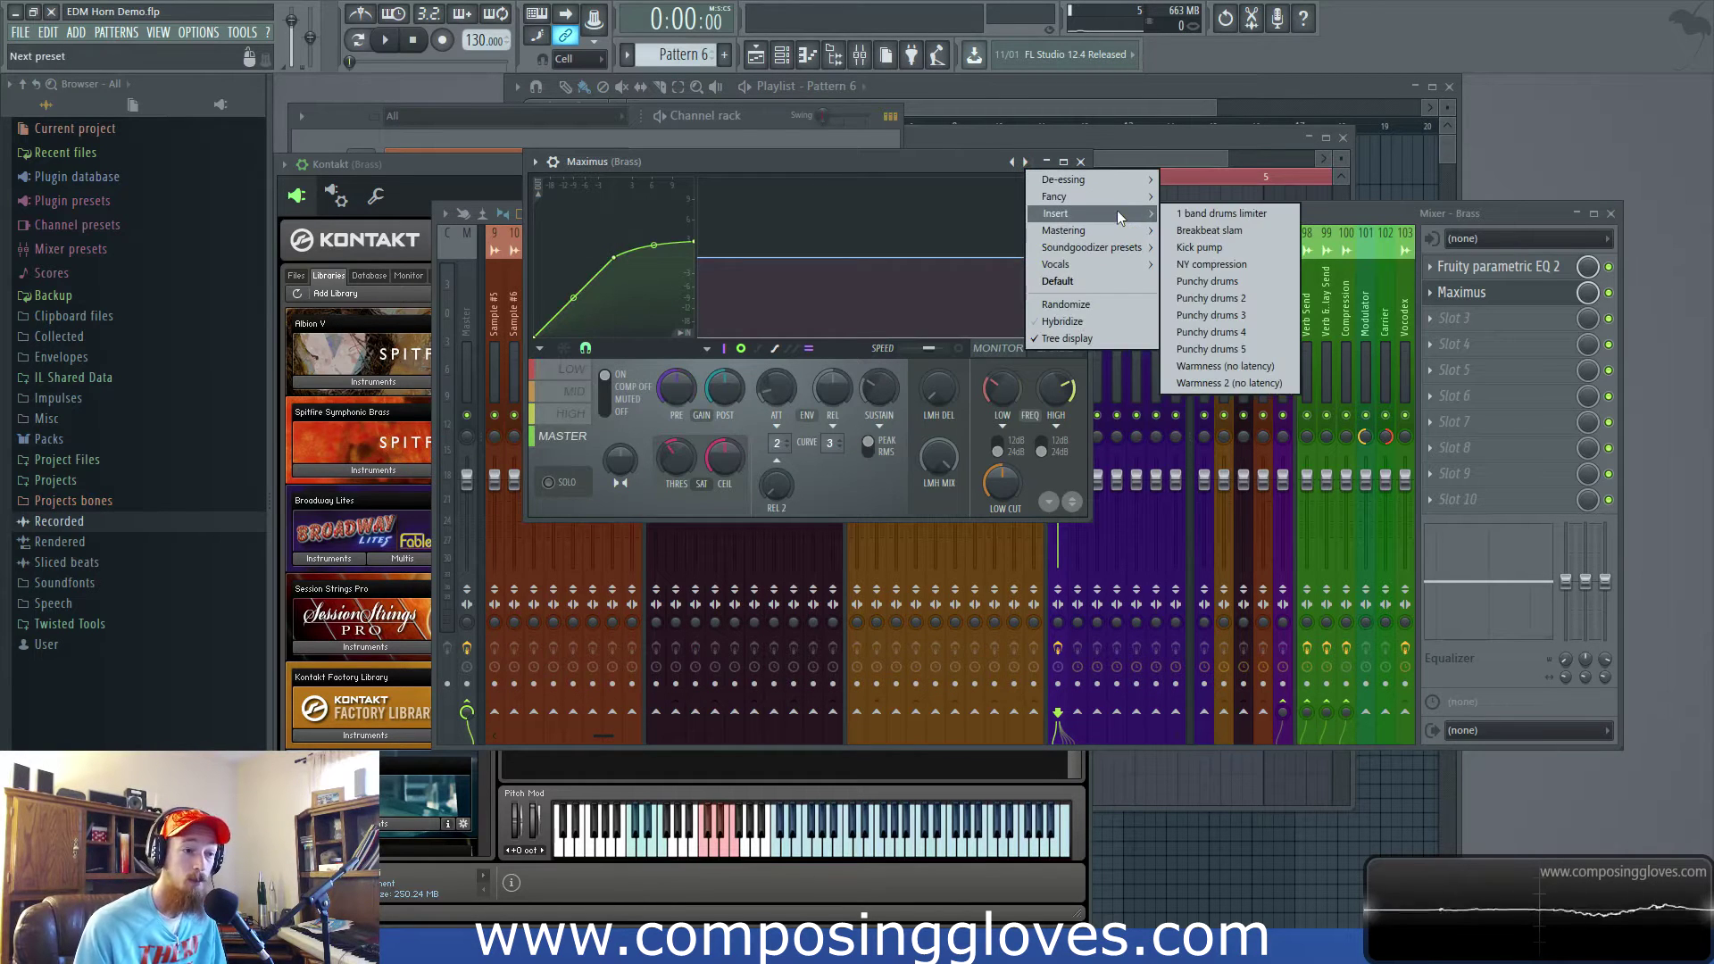
pyautogui.click(1277, 302)
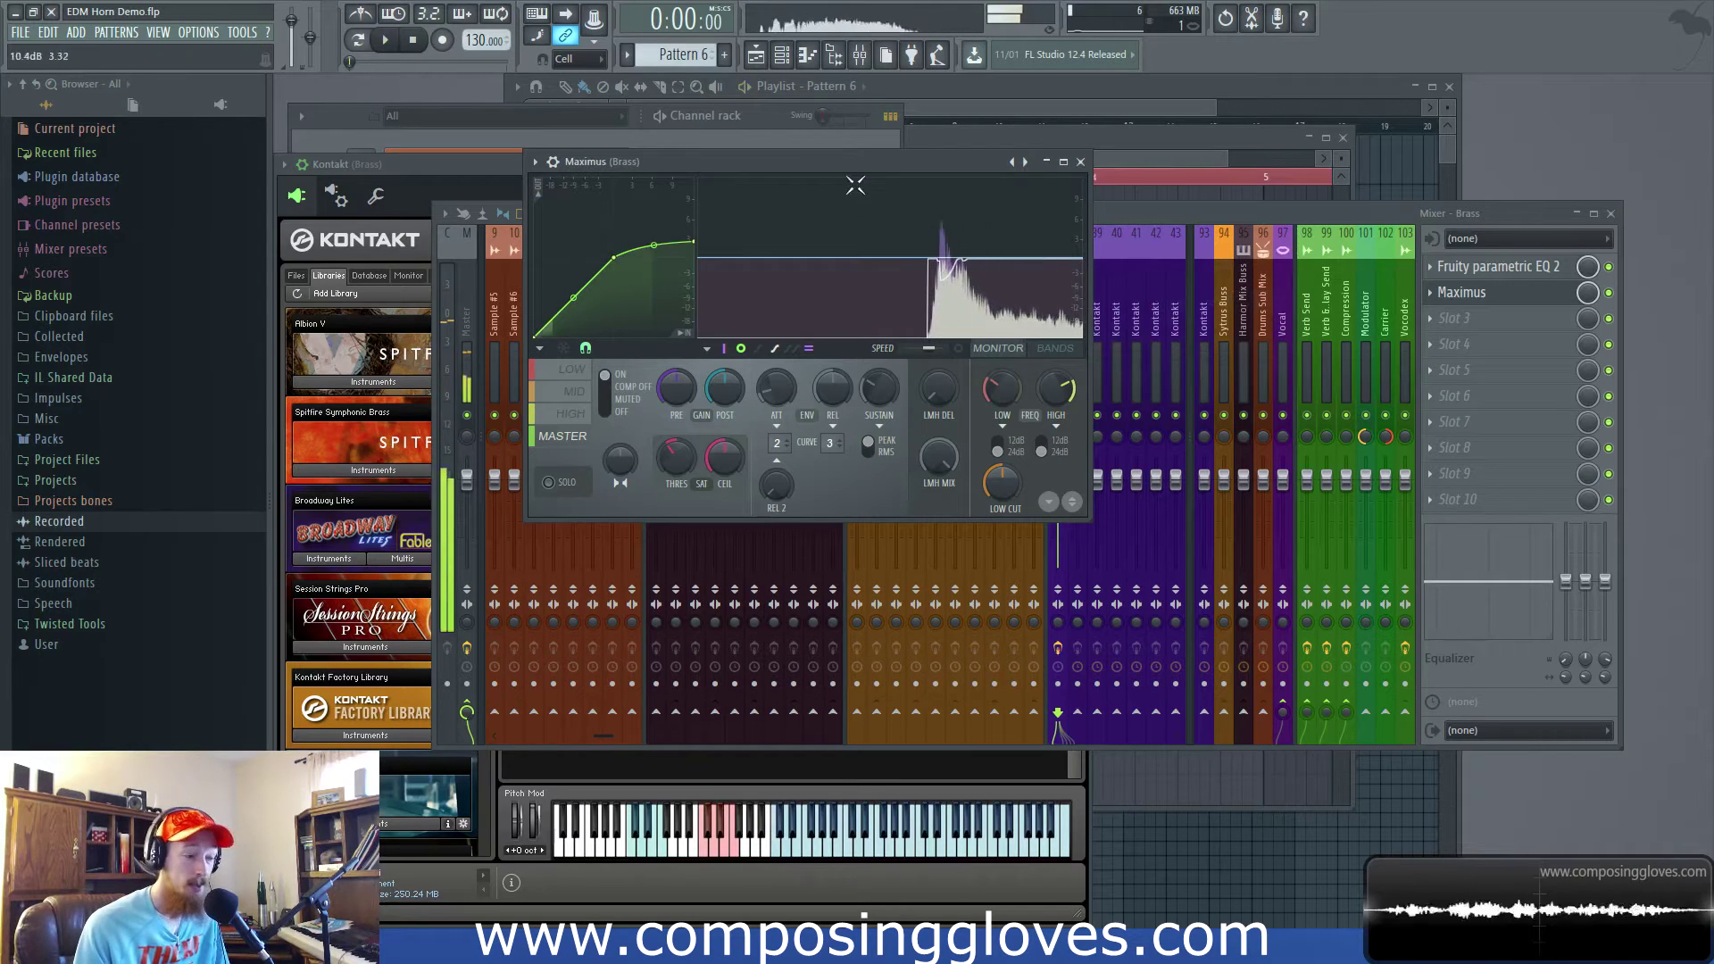
pyautogui.moveTo(882, 160); pyautogui.dragTo(925, 152)
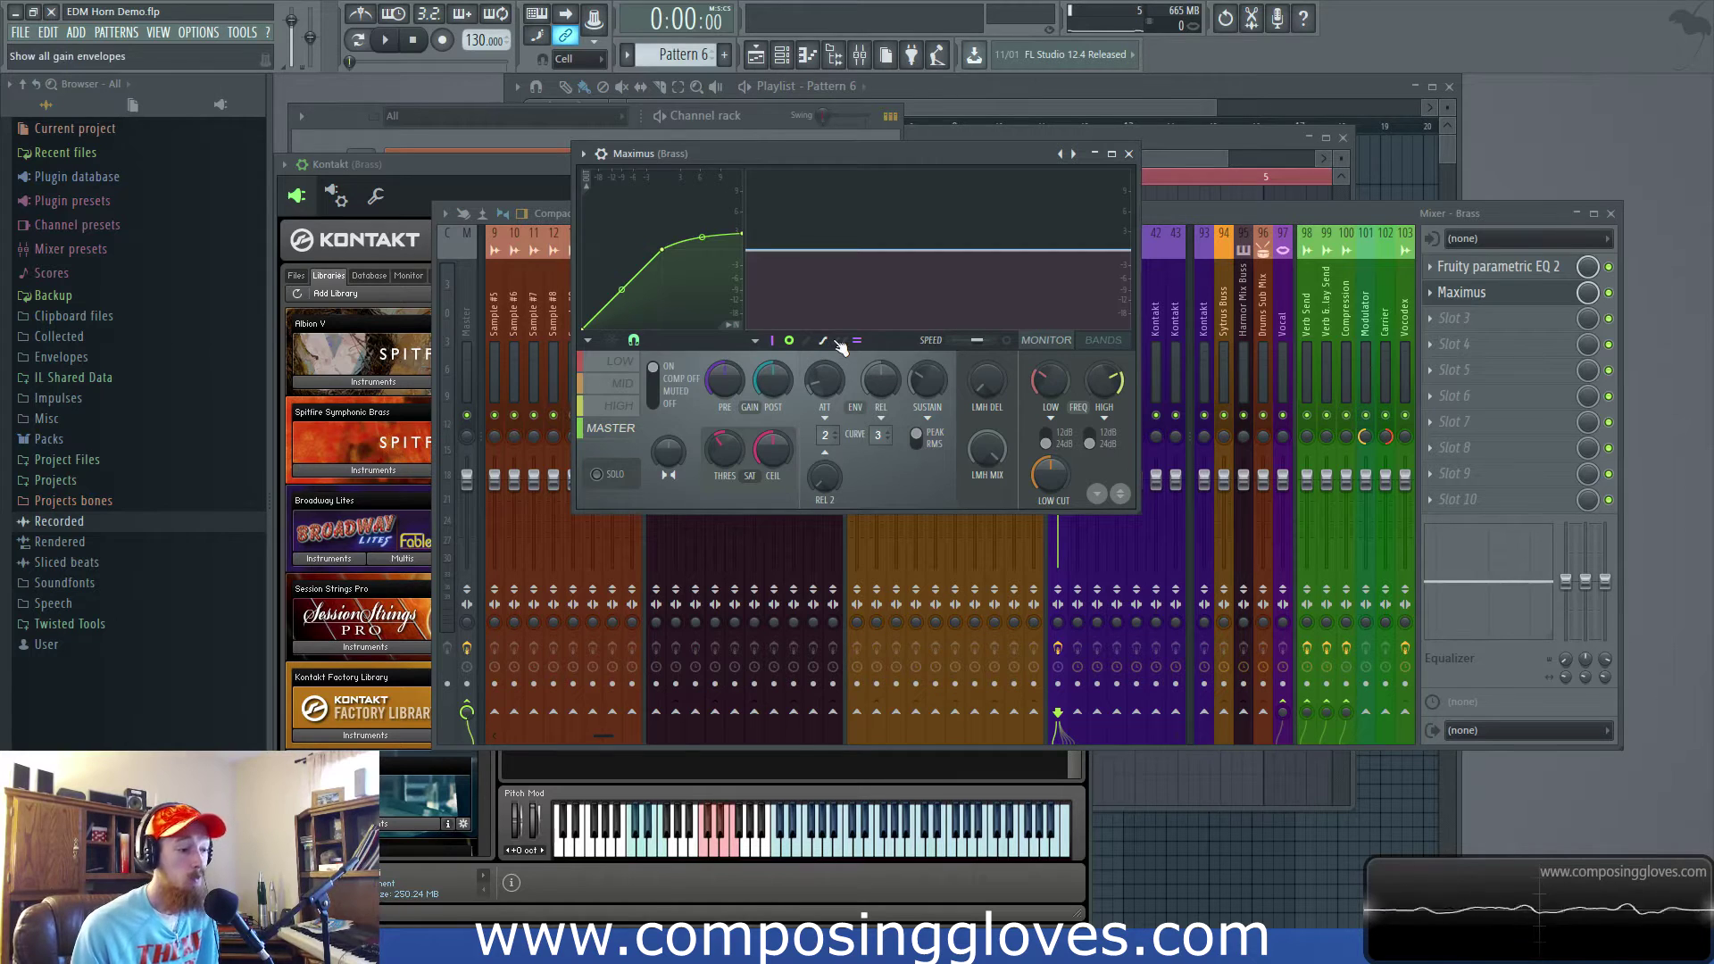
# - Review the preset's low, mid and high bands, checking the high band's pre gain
pyautogui.click(624, 366)
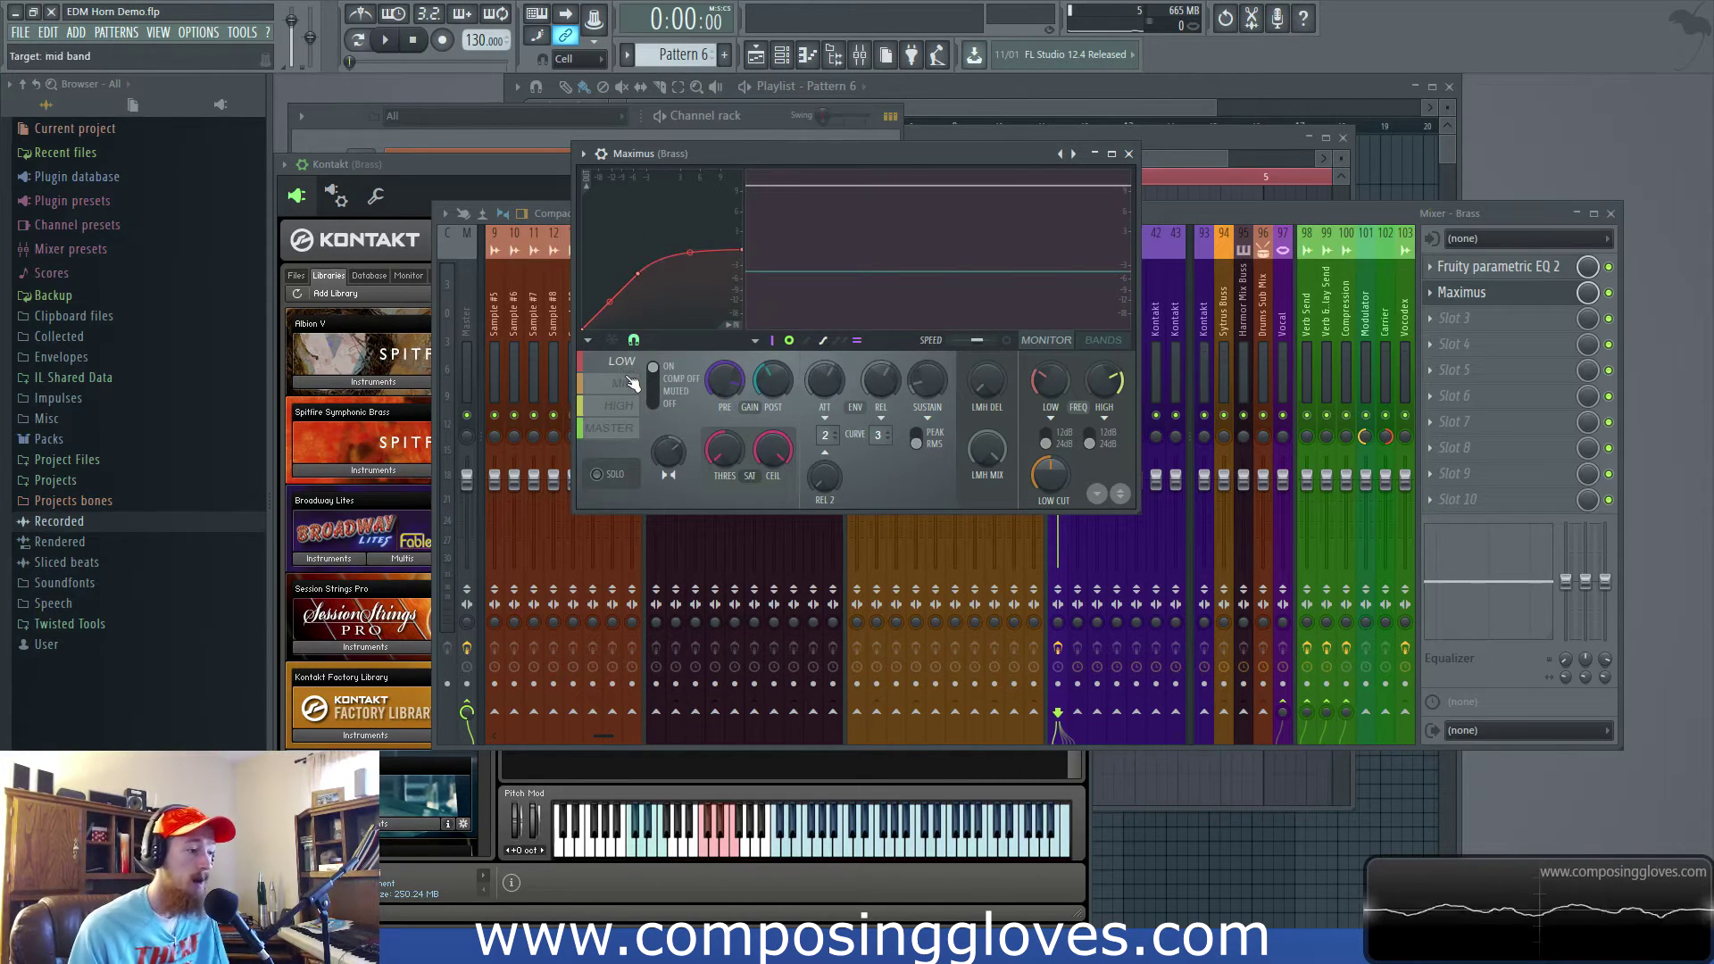
pyautogui.click(625, 383)
pyautogui.click(625, 406)
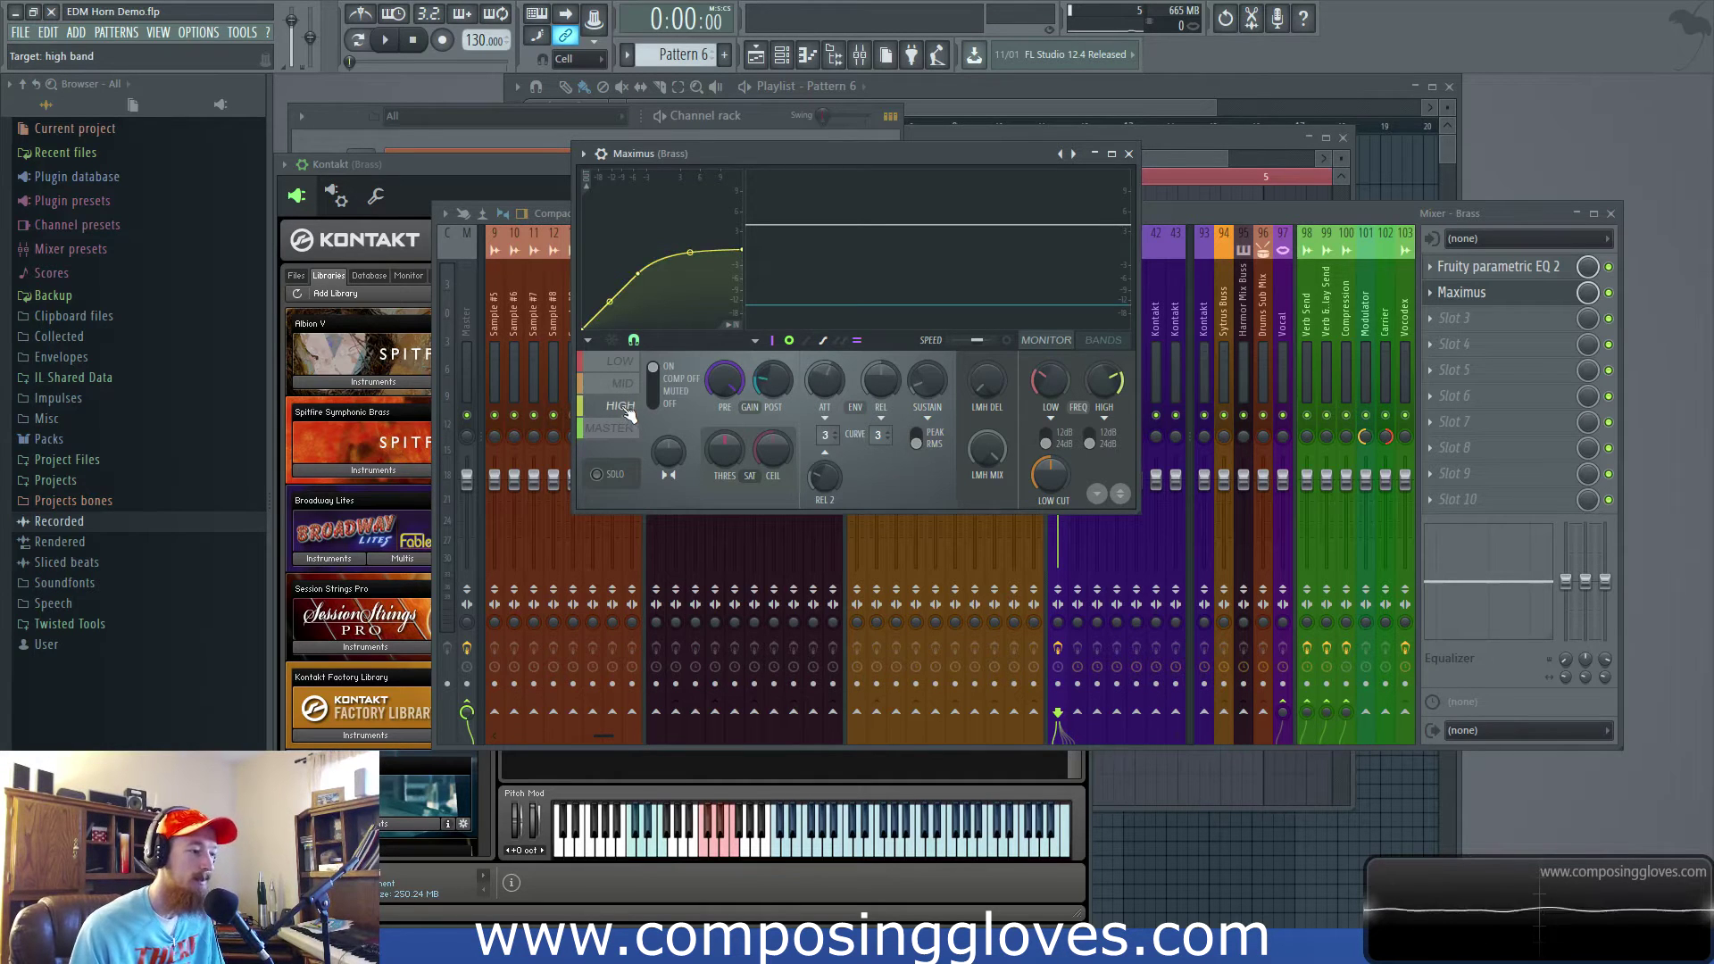
pyautogui.click(625, 384)
pyautogui.click(623, 362)
pyautogui.click(625, 385)
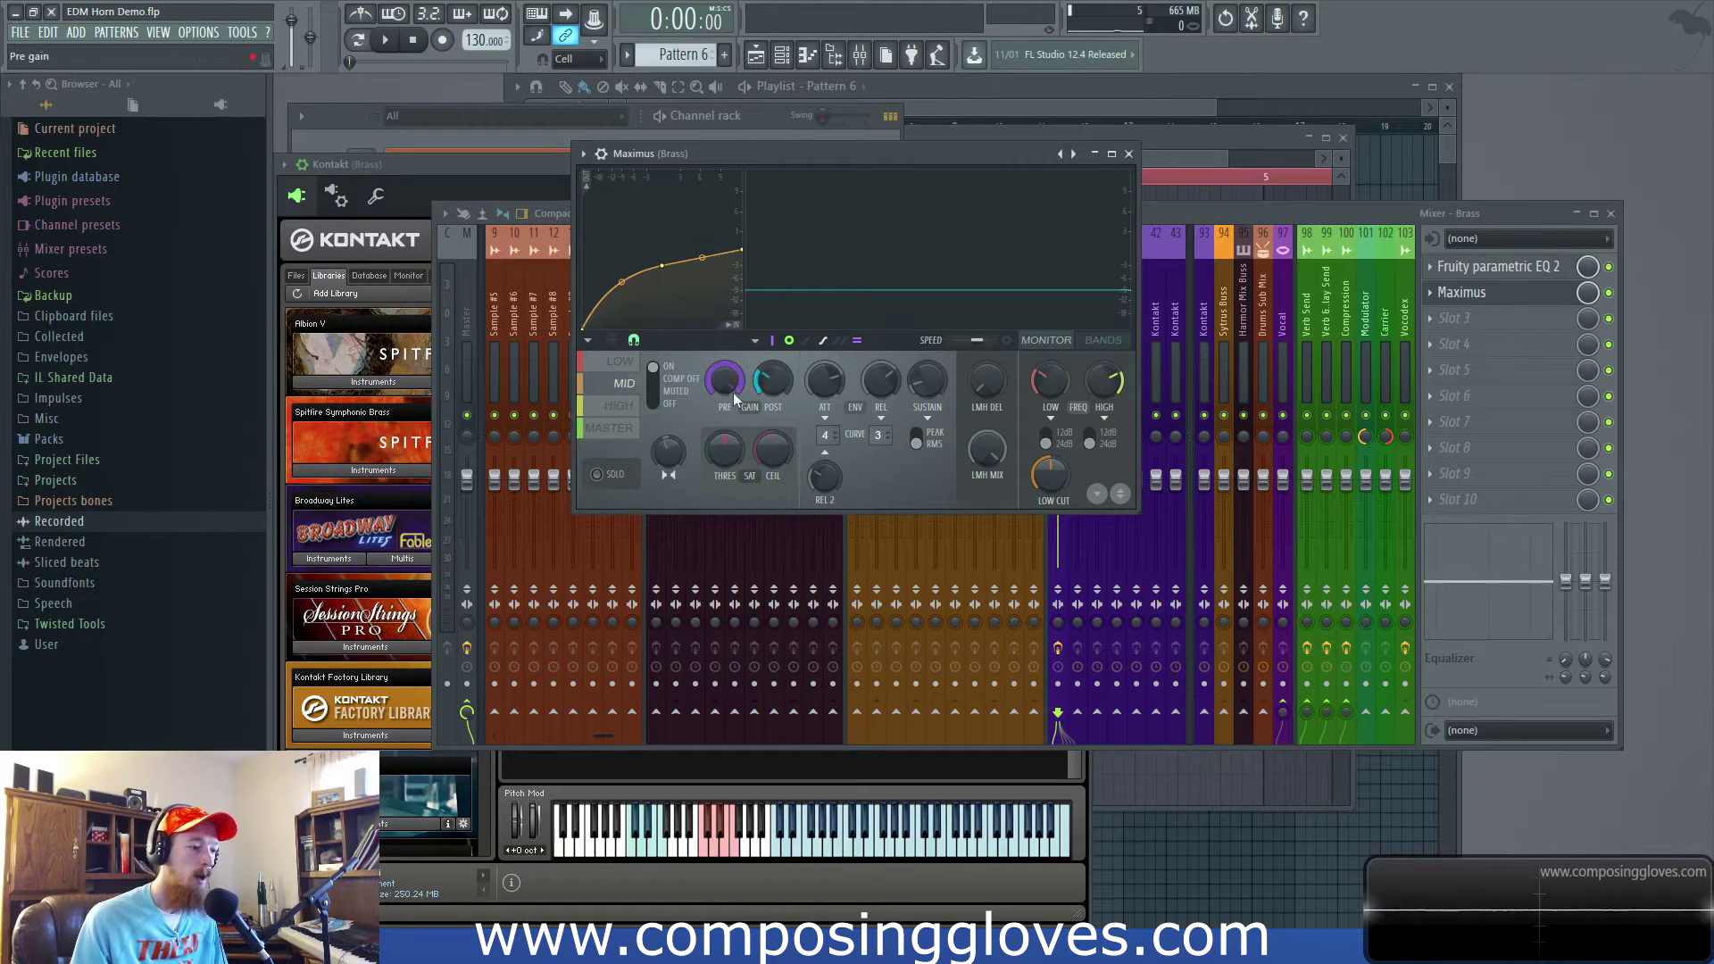
pyautogui.click(629, 414)
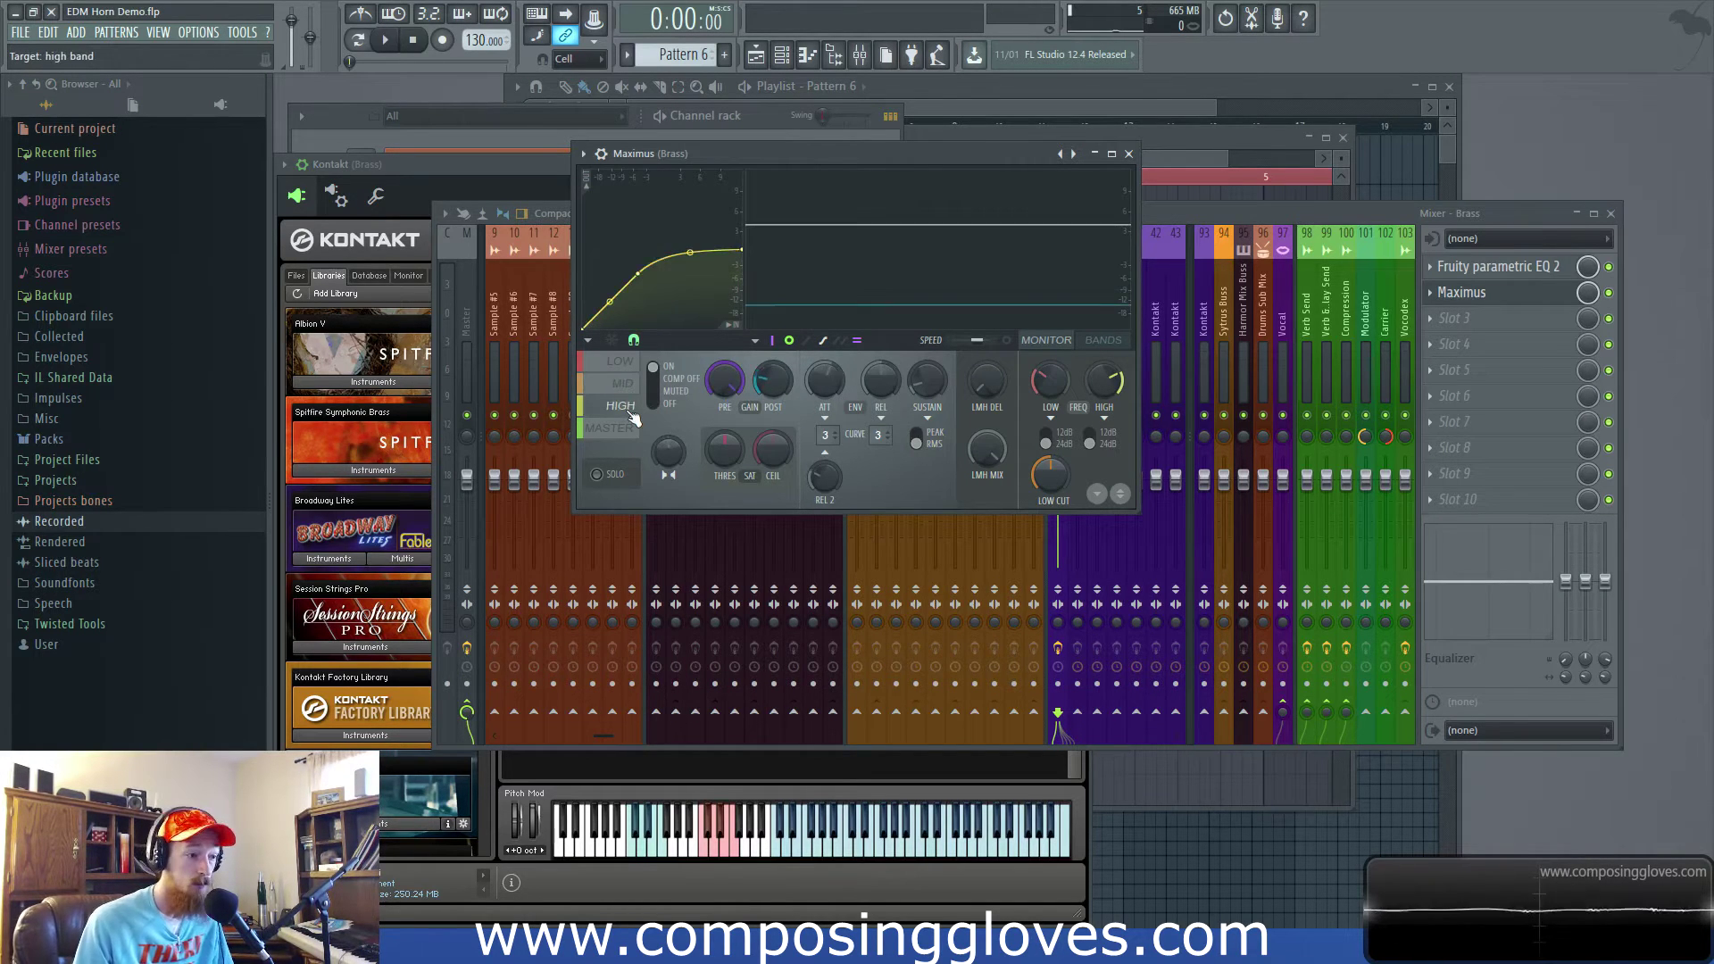
pyautogui.click(722, 381)
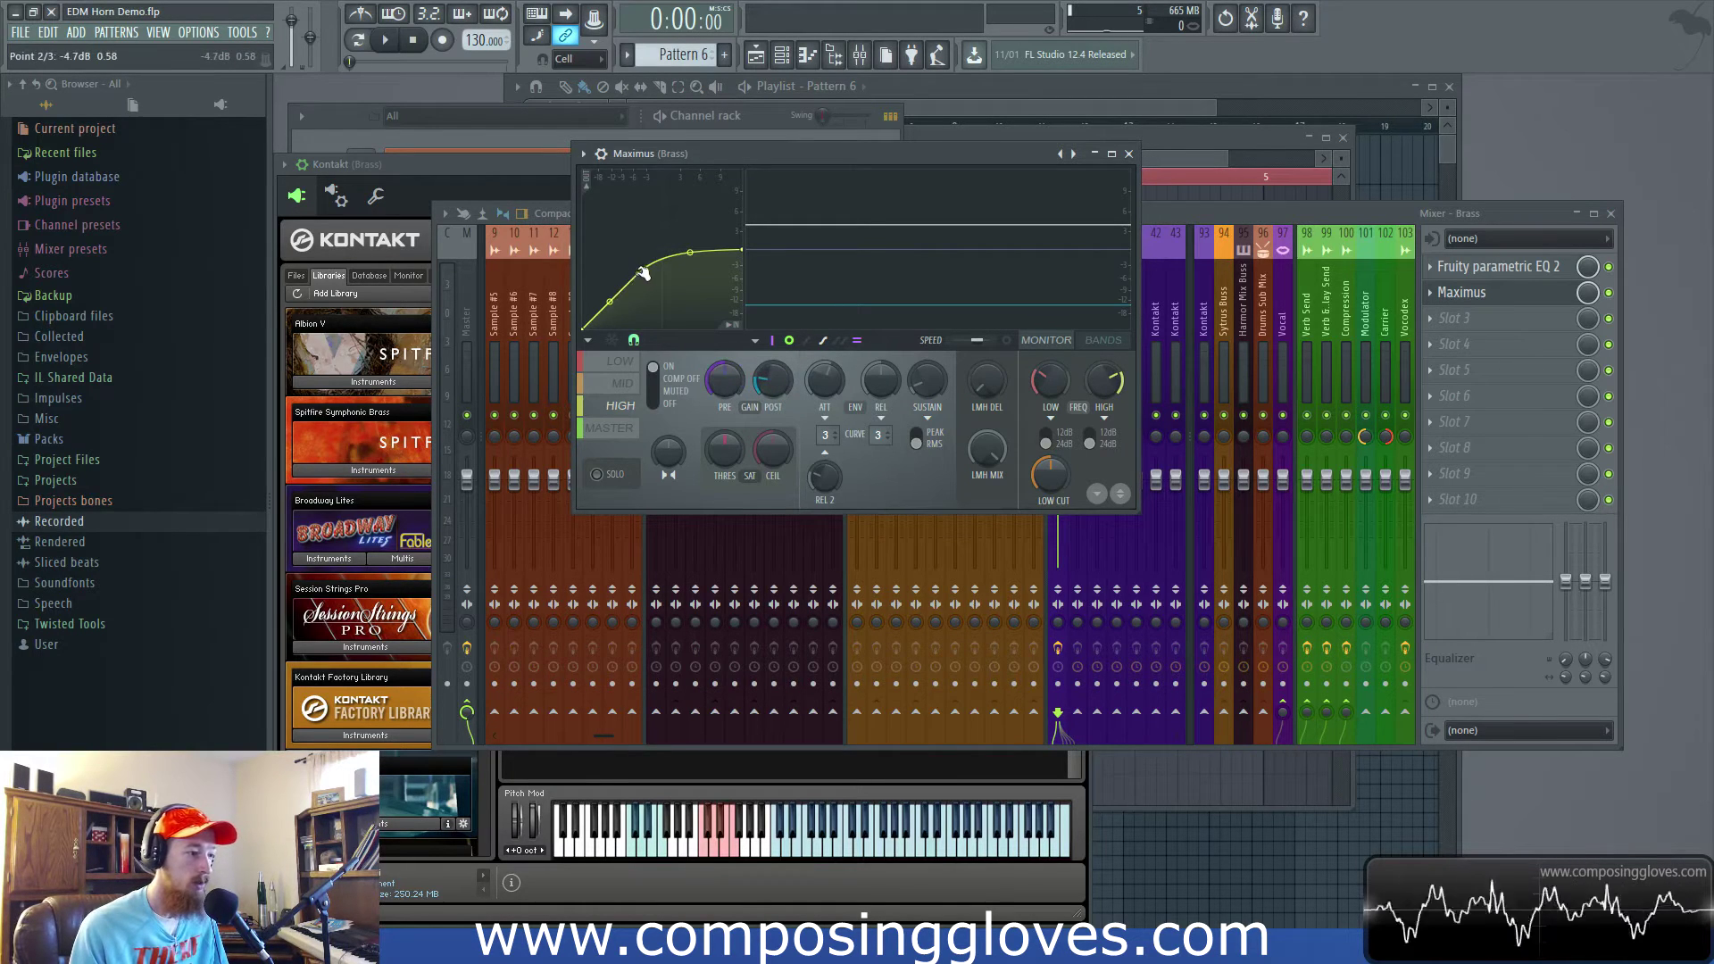
# - Drag the high band's middle curve point to about -8.7 dB and audition it
pyautogui.moveTo(641, 276); pyautogui.dragTo(605, 257)
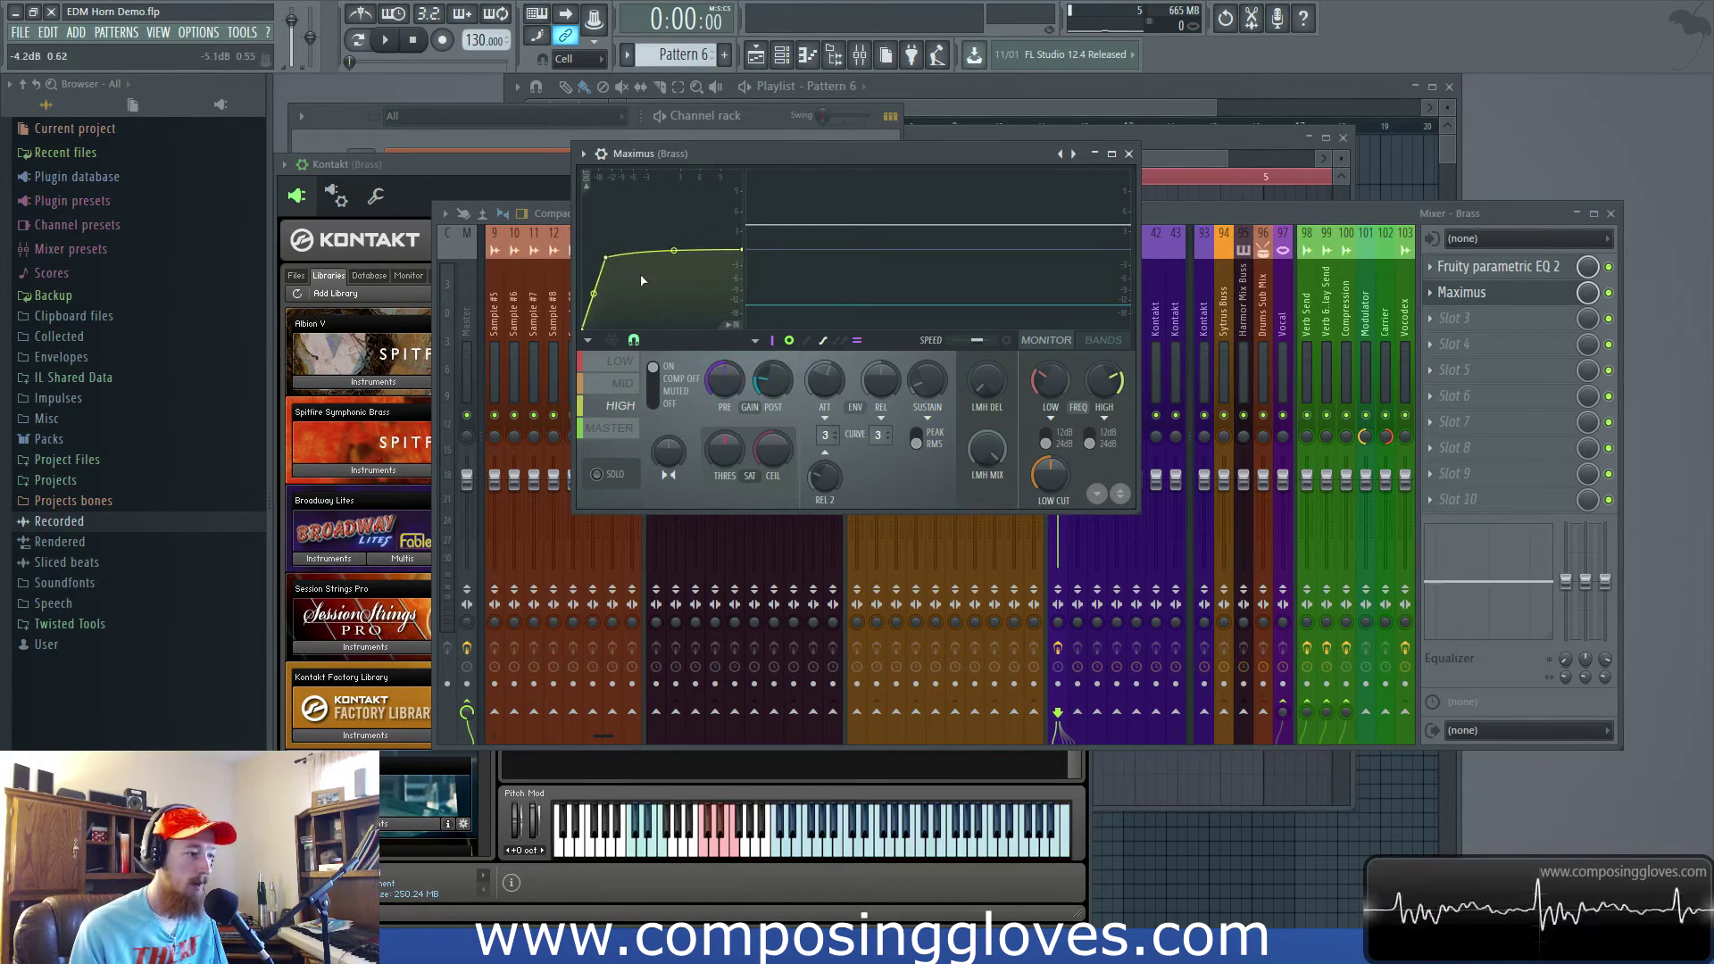
pyautogui.press('space')
pyautogui.press('space')
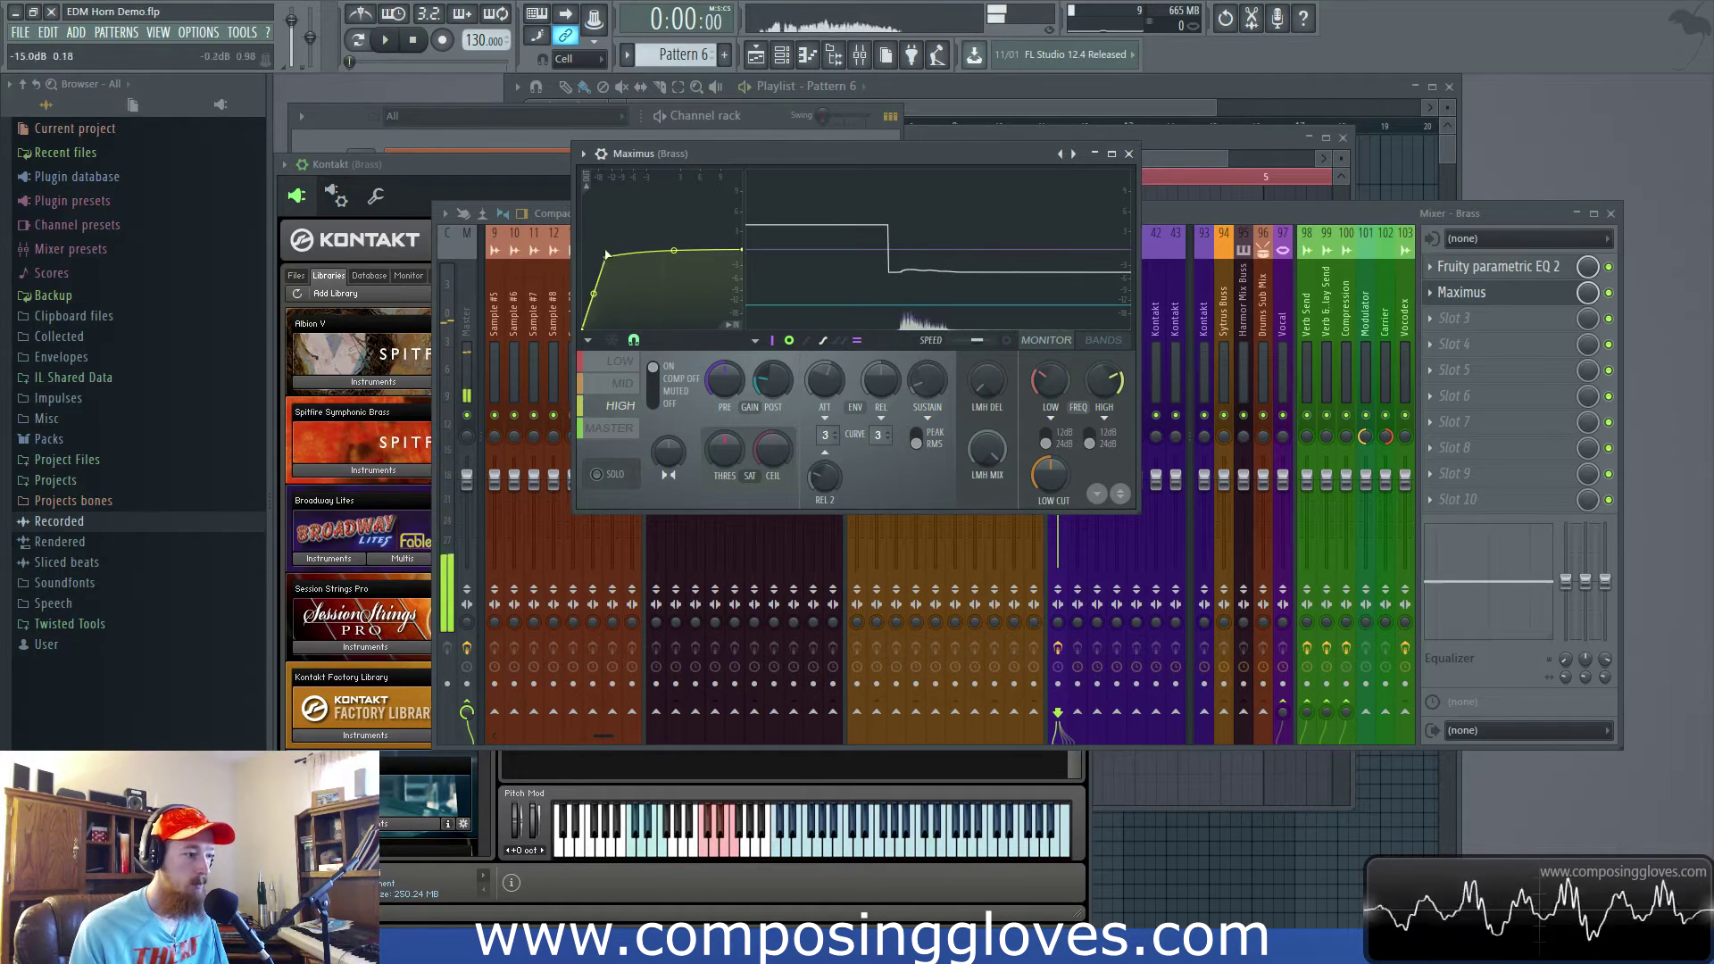
pyautogui.moveTo(605, 258); pyautogui.dragTo(649, 270)
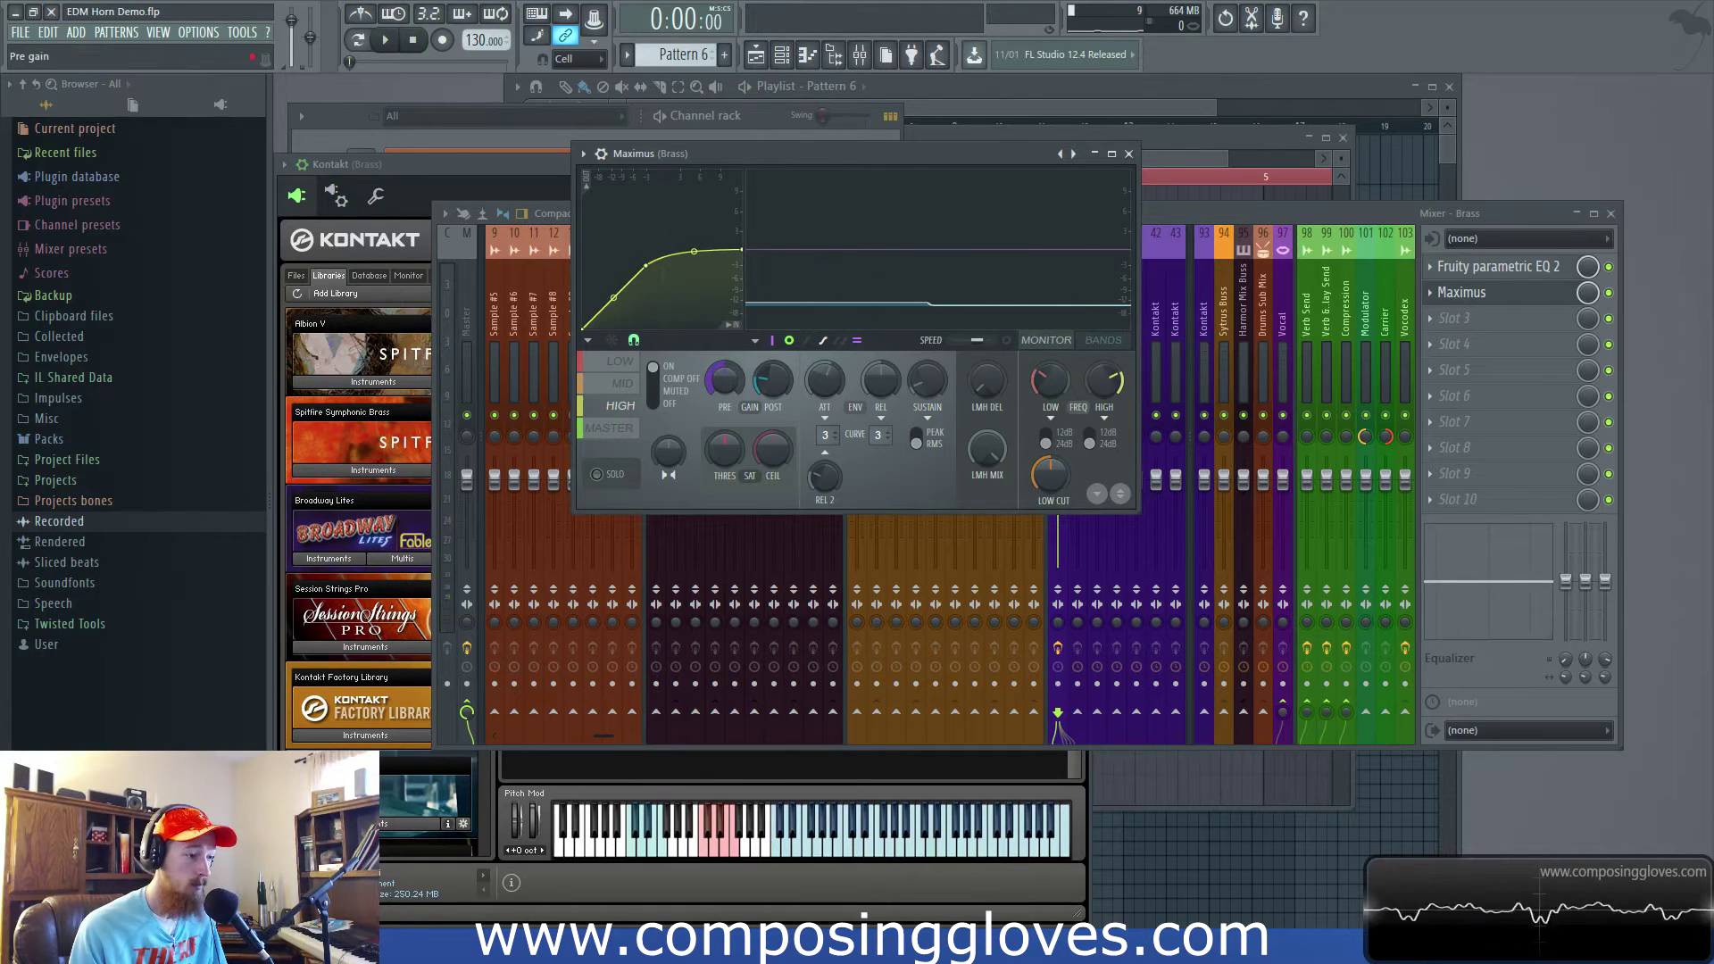
pyautogui.press('space')
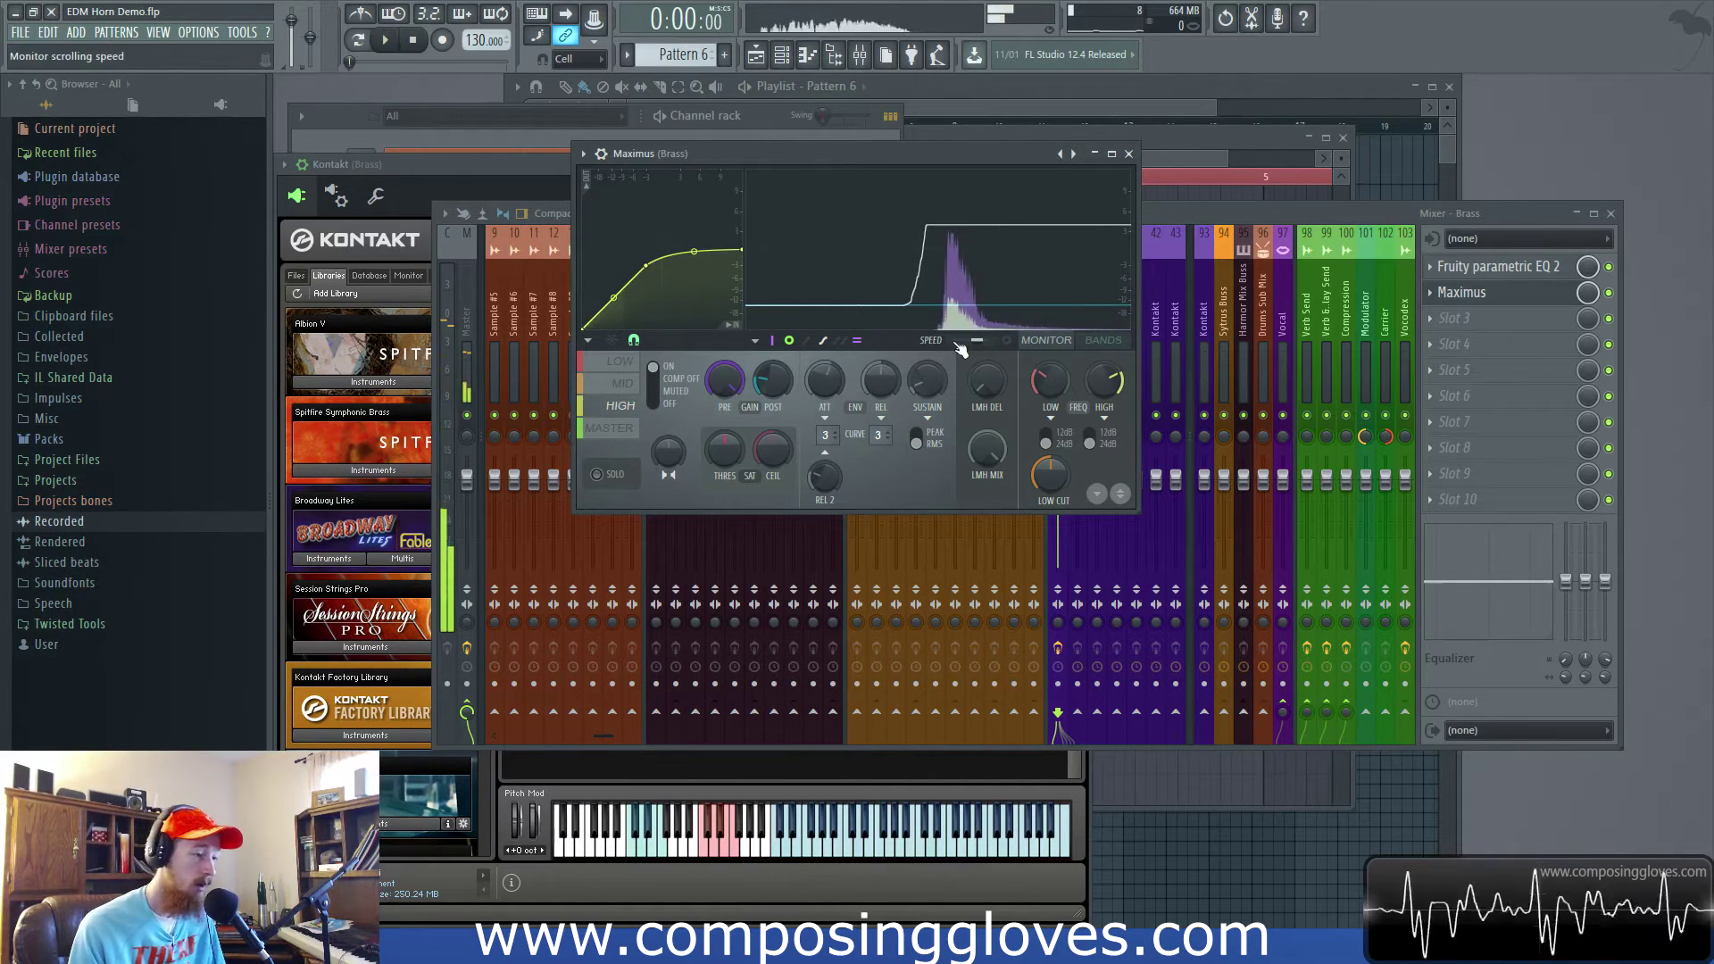
# - Stop playback, step through the mid and low bands, and open effect slot 3's plugin list
pyautogui.click(623, 383)
pyautogui.press('space')
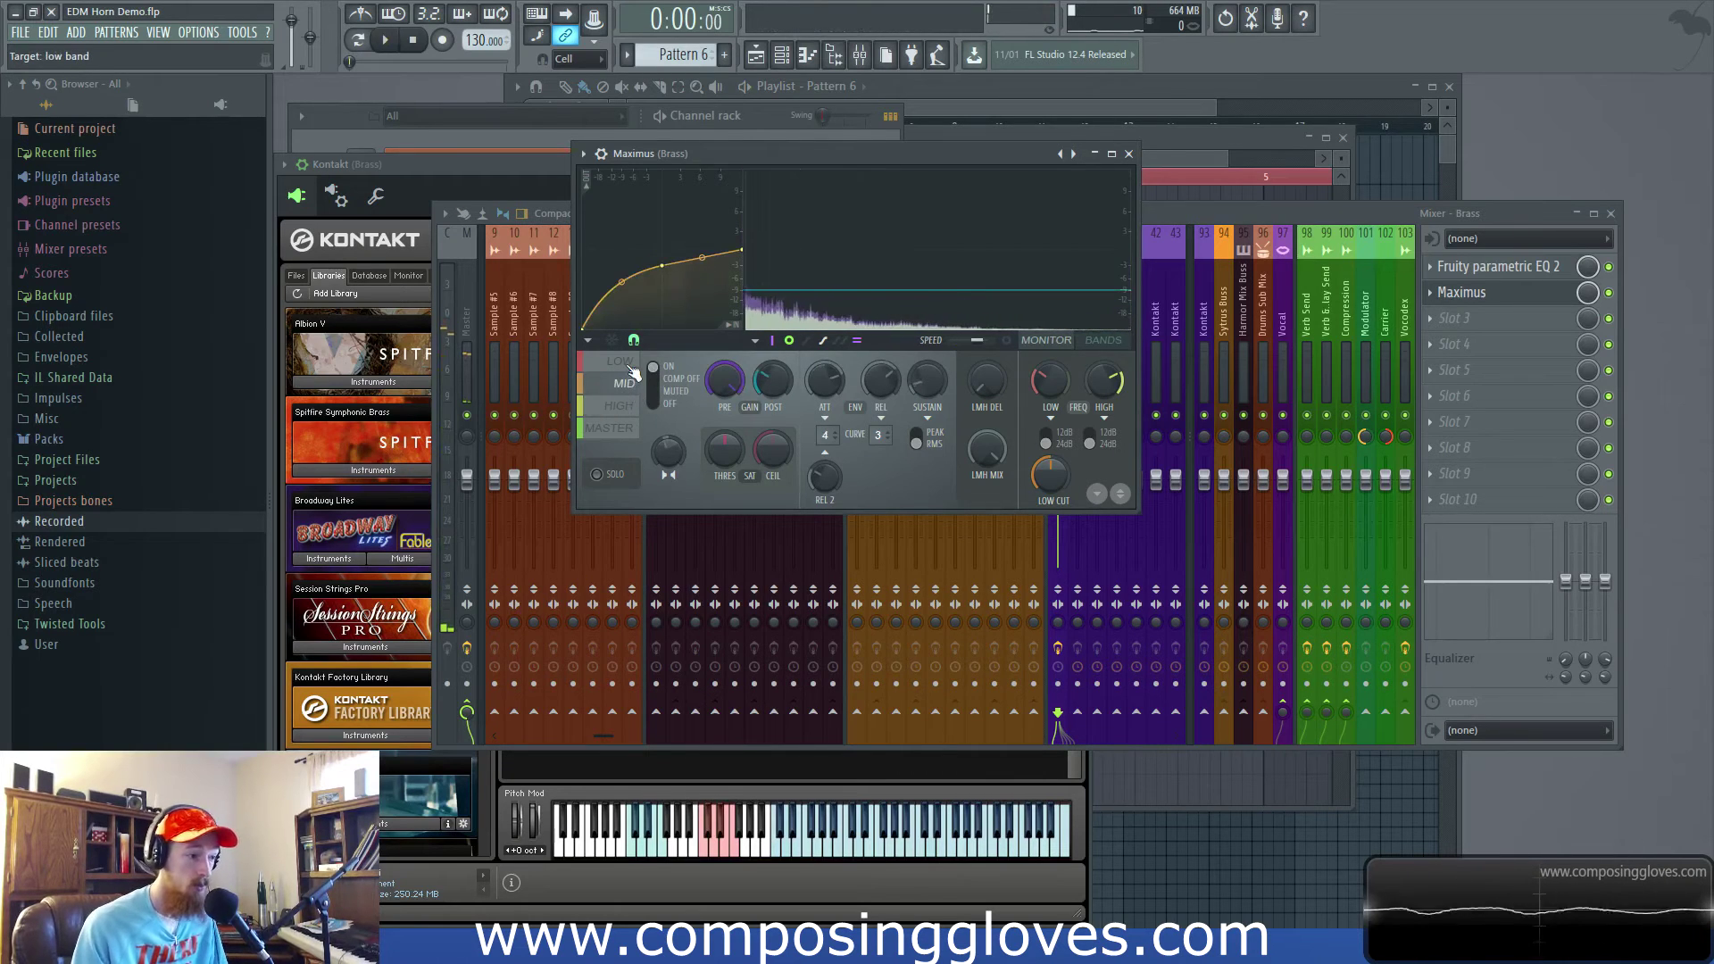
pyautogui.click(628, 366)
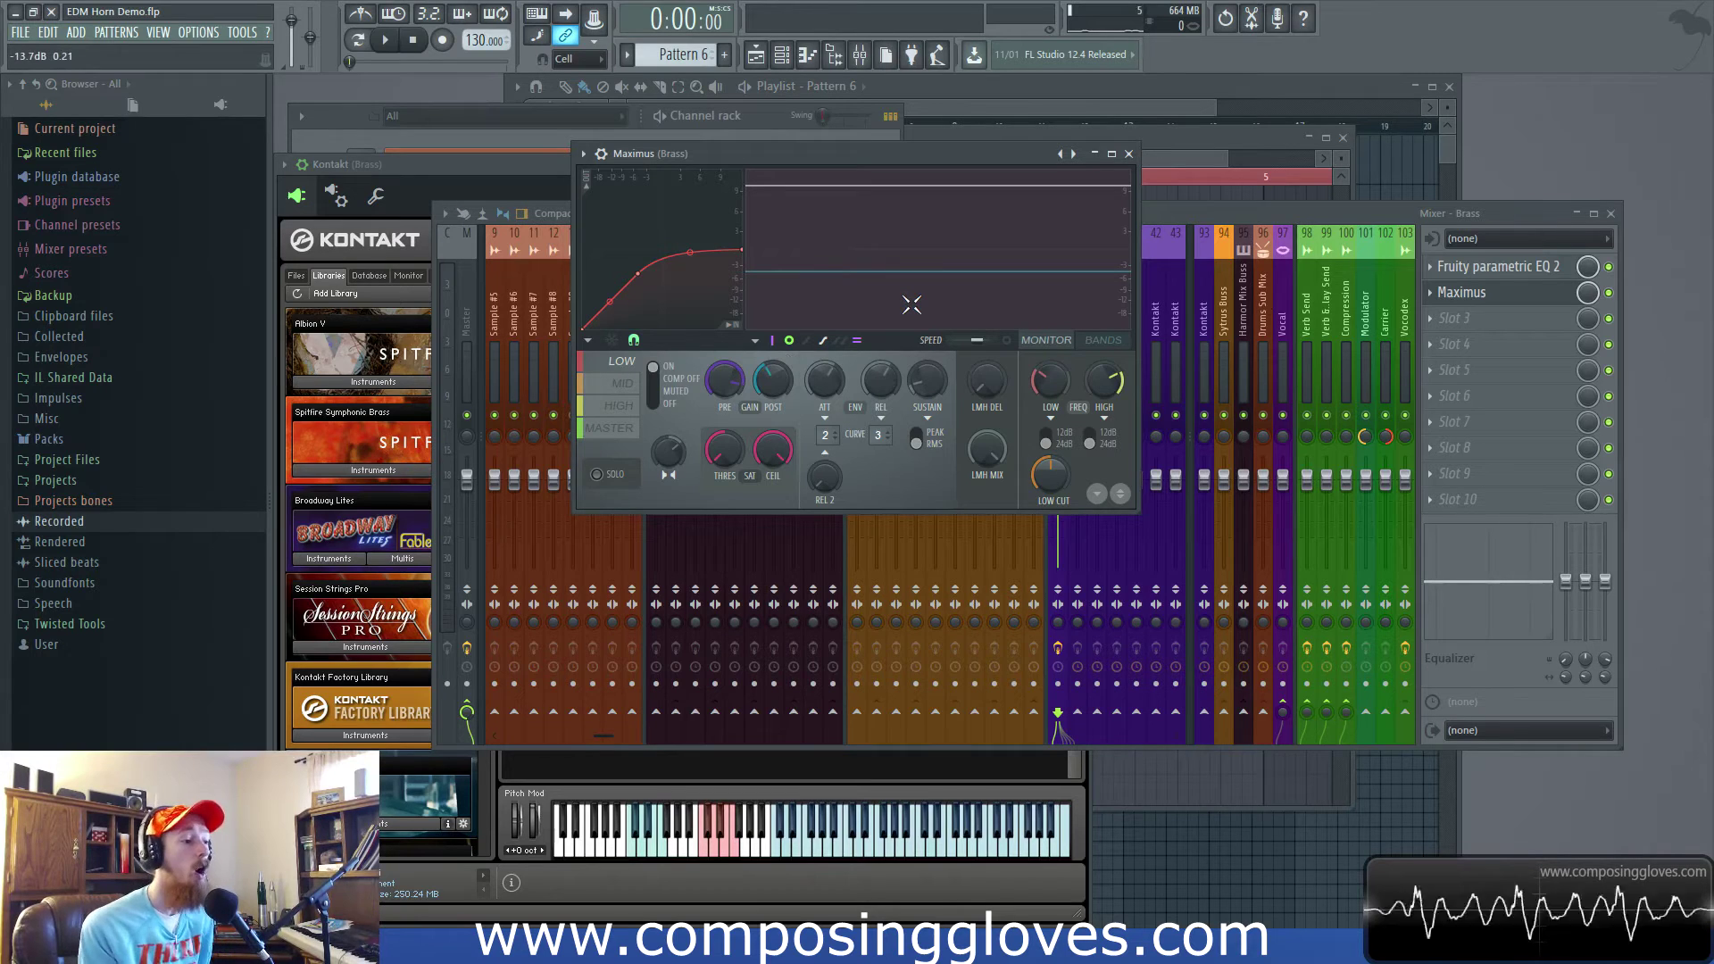
pyautogui.click(1455, 319)
# - Dismiss the slot menu and cycle through the Maximus and Pattern 6 playlist windows
pyautogui.click(961, 210)
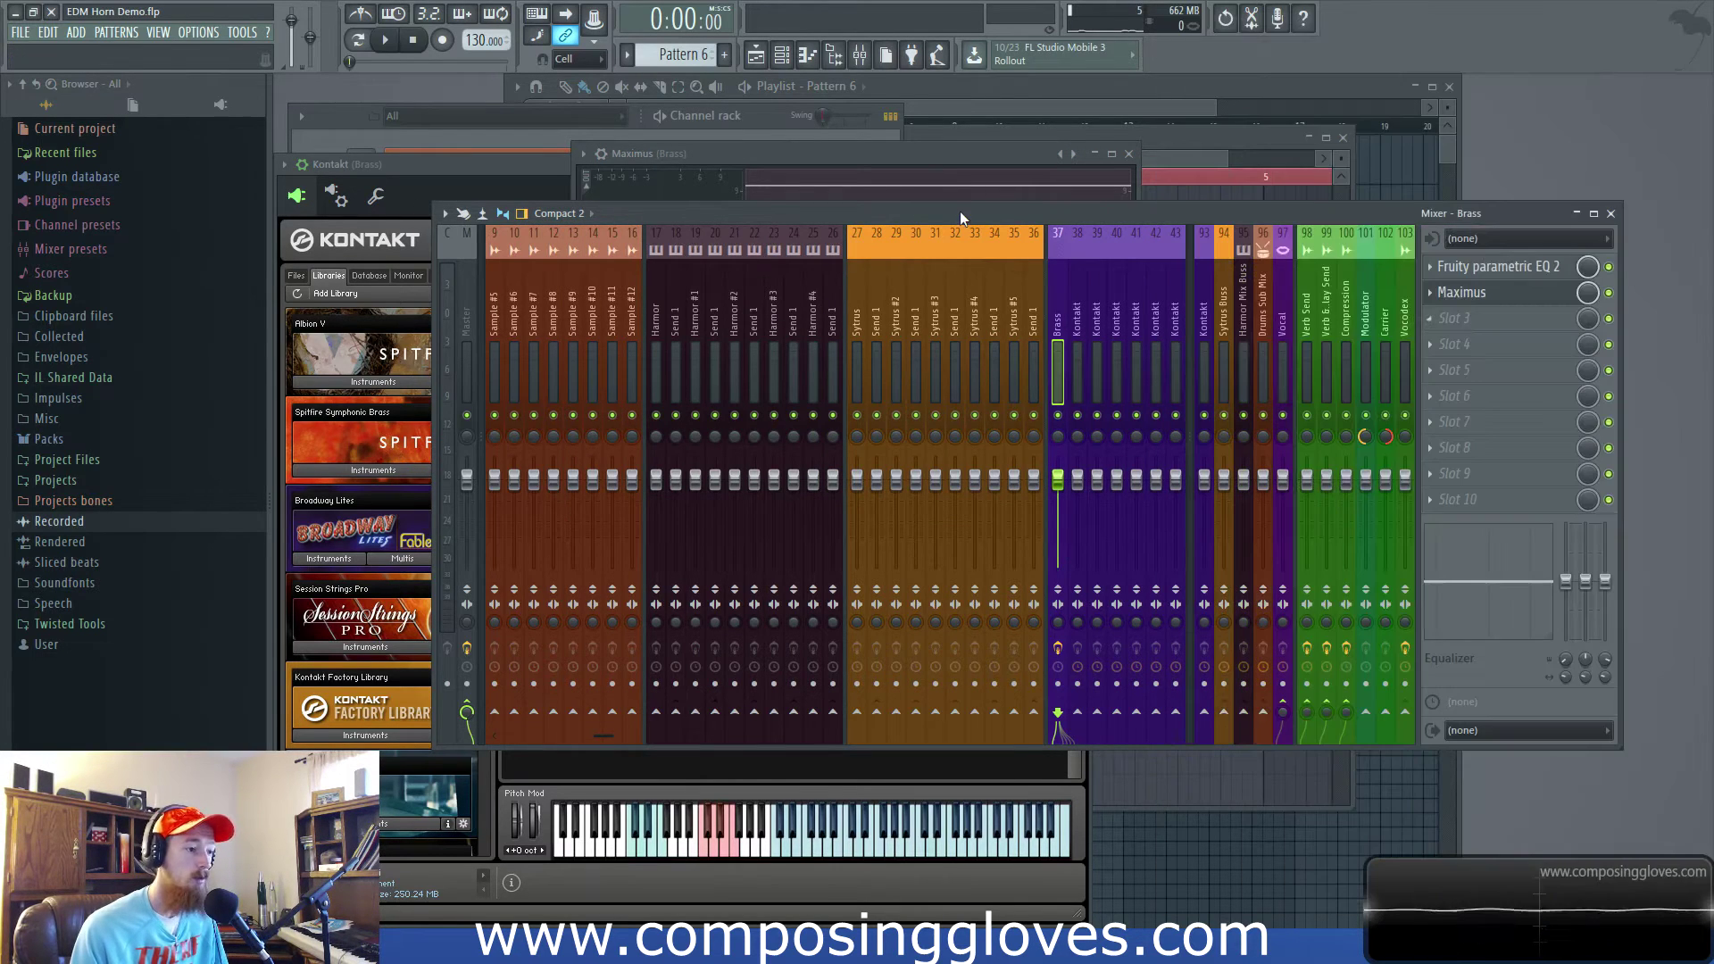
pyautogui.click(900, 154)
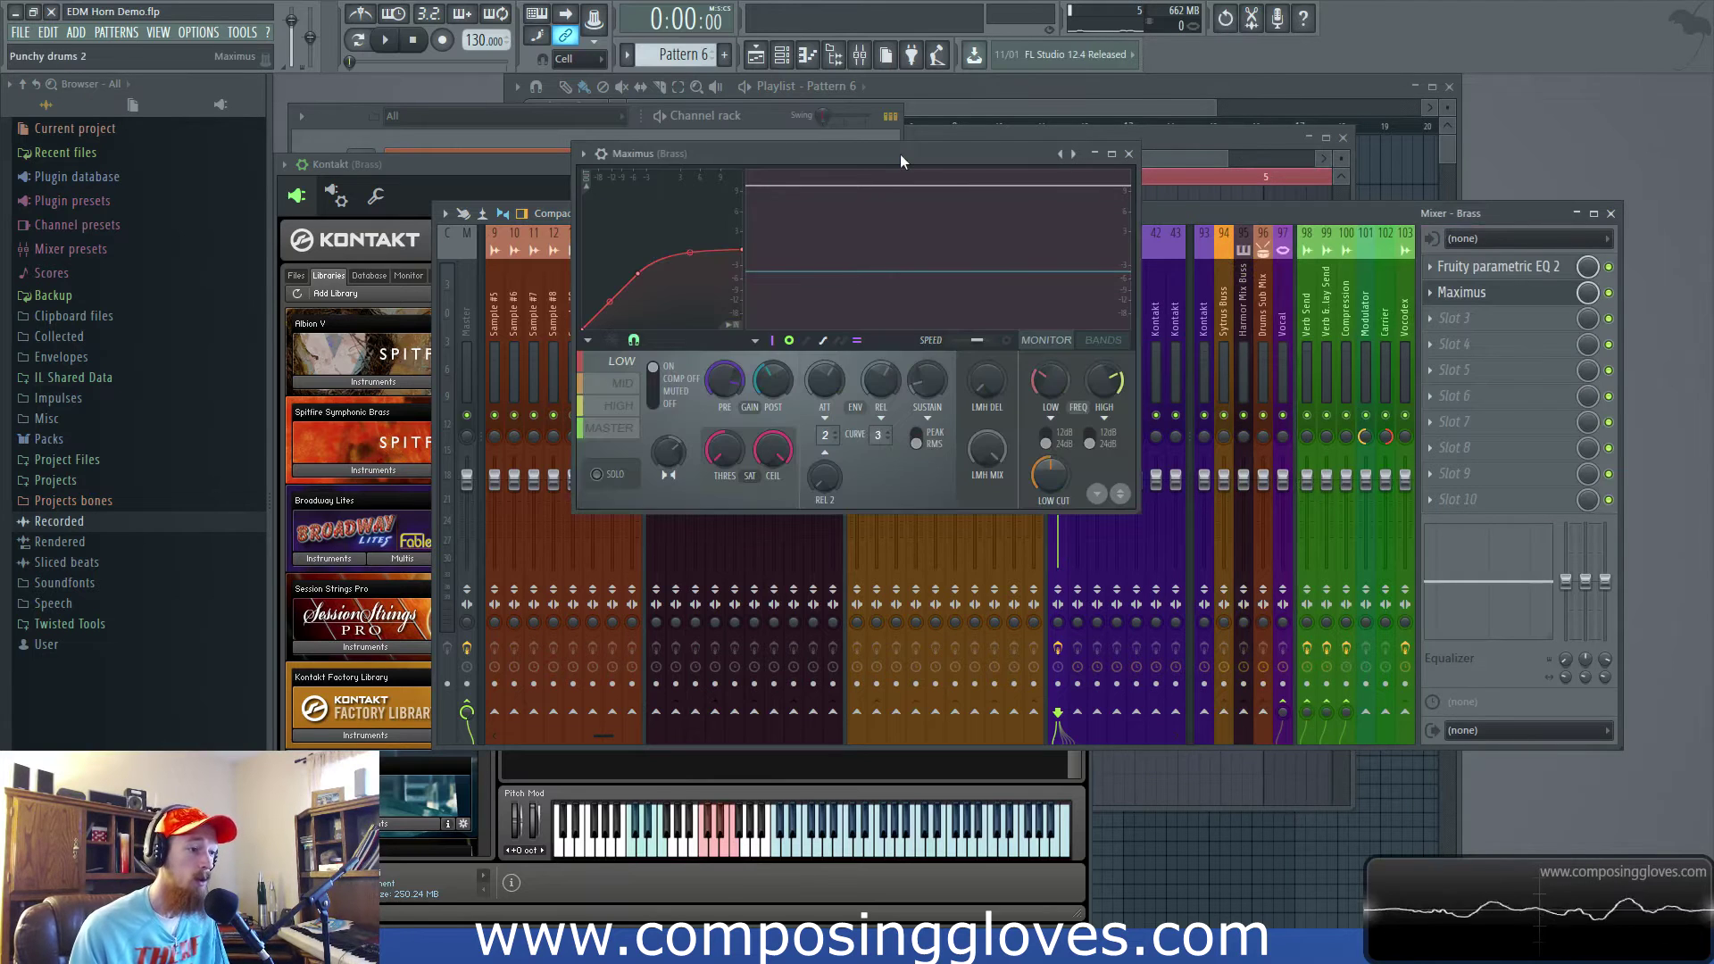
pyautogui.click(1011, 105)
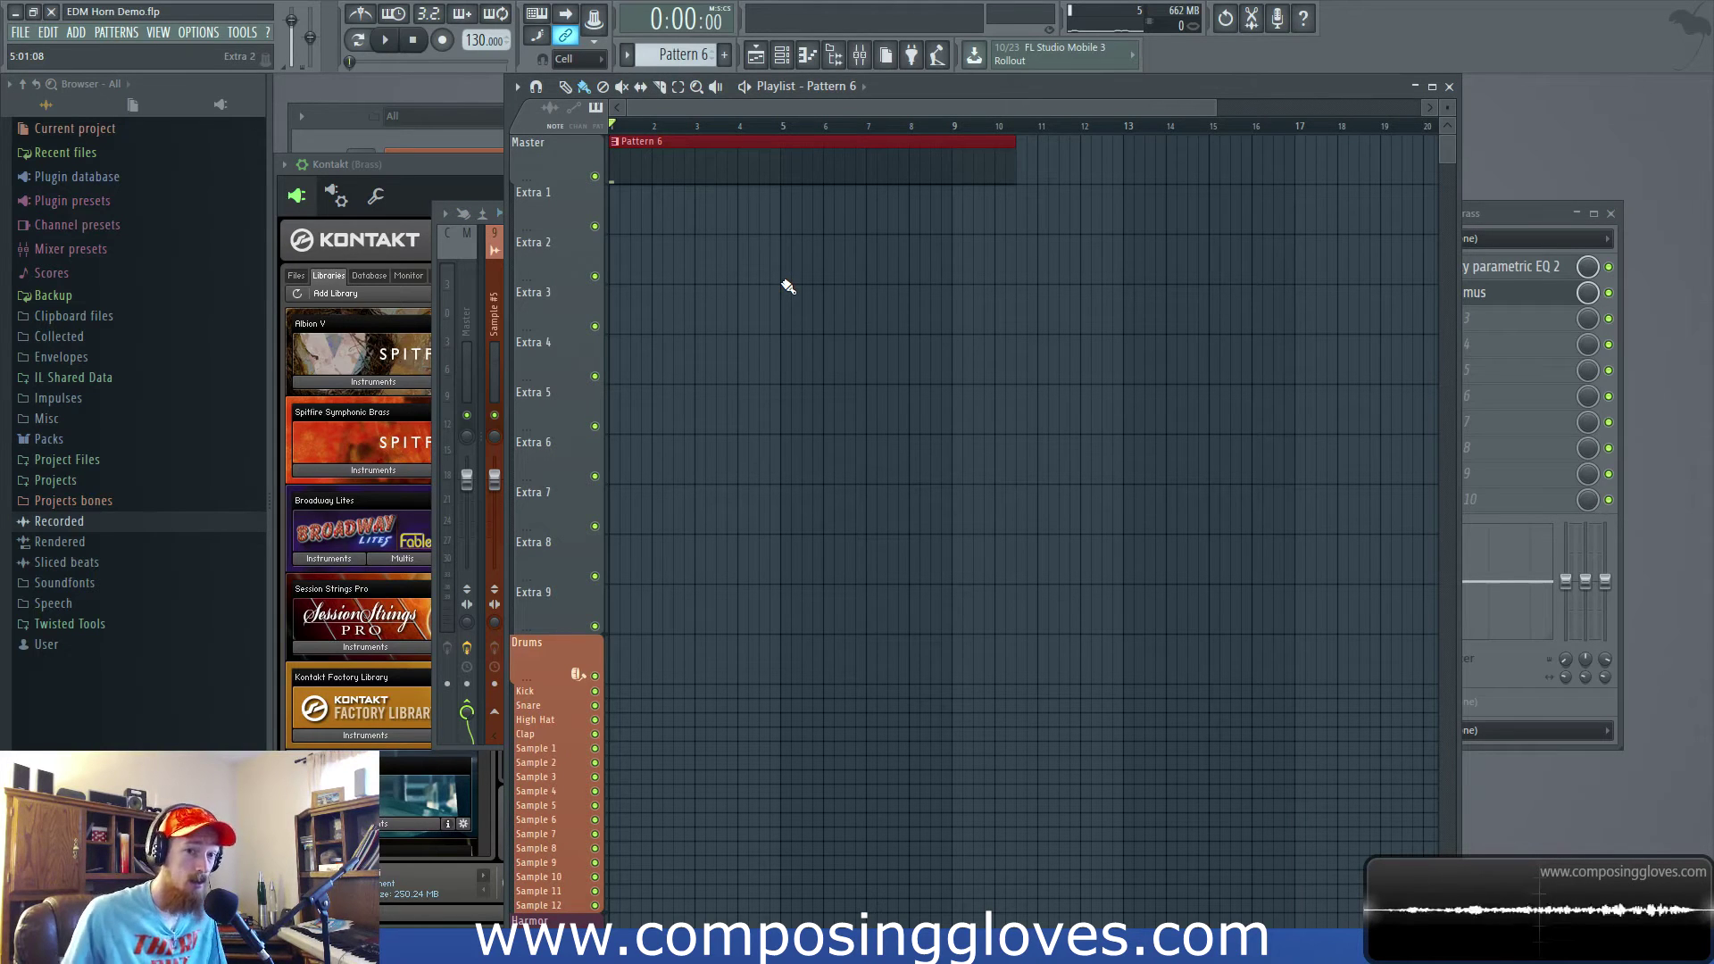
pyautogui.scroll(4, 759, 234)
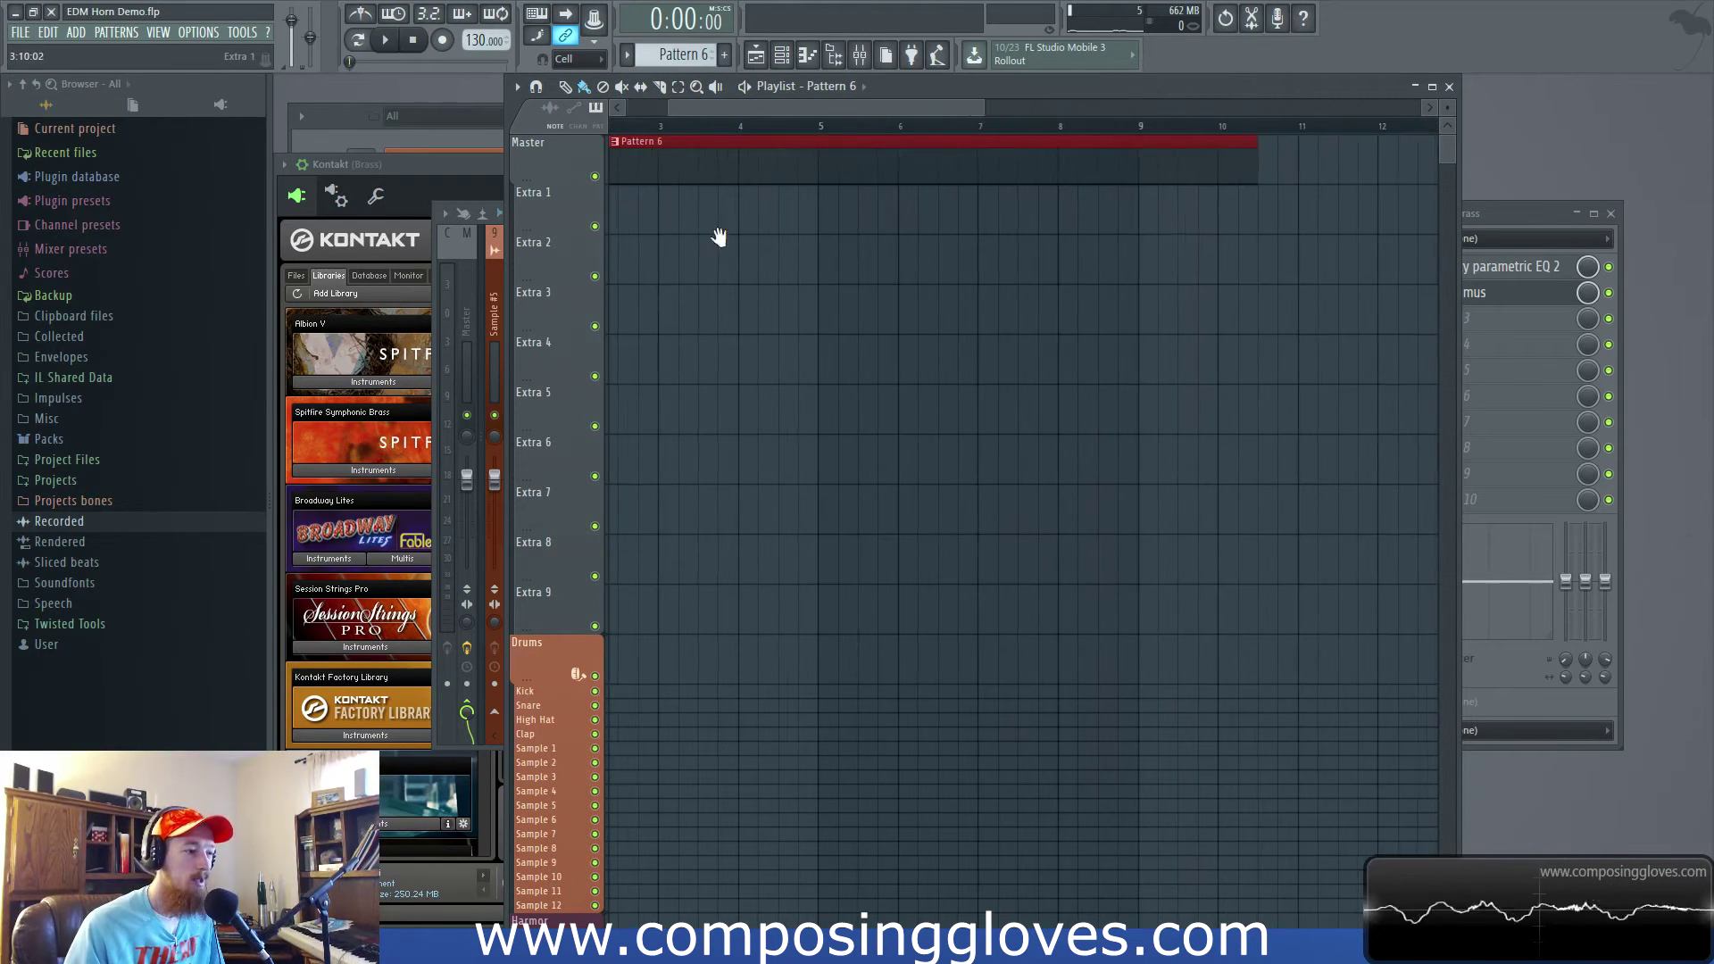
pyautogui.scroll(-4, 804, 228)
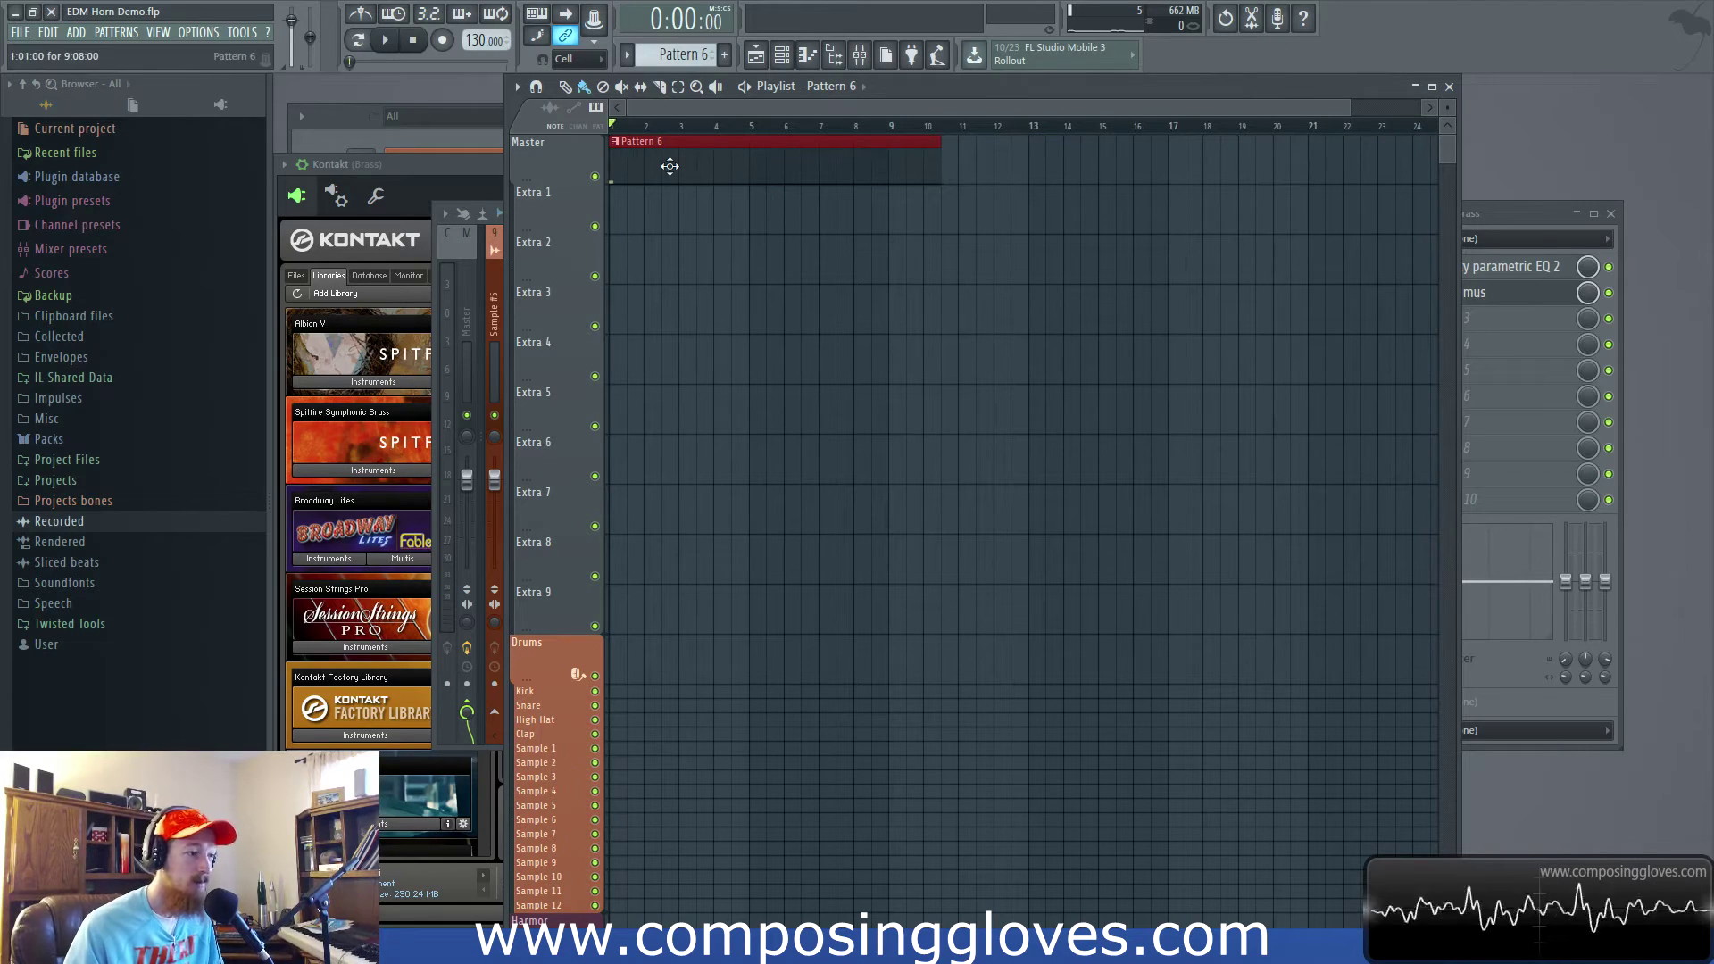
# - Collapse the Kontakt Brass Ensemble panel, move it aside, and reopen the Brass track's Maximus
pyautogui.click(449, 160)
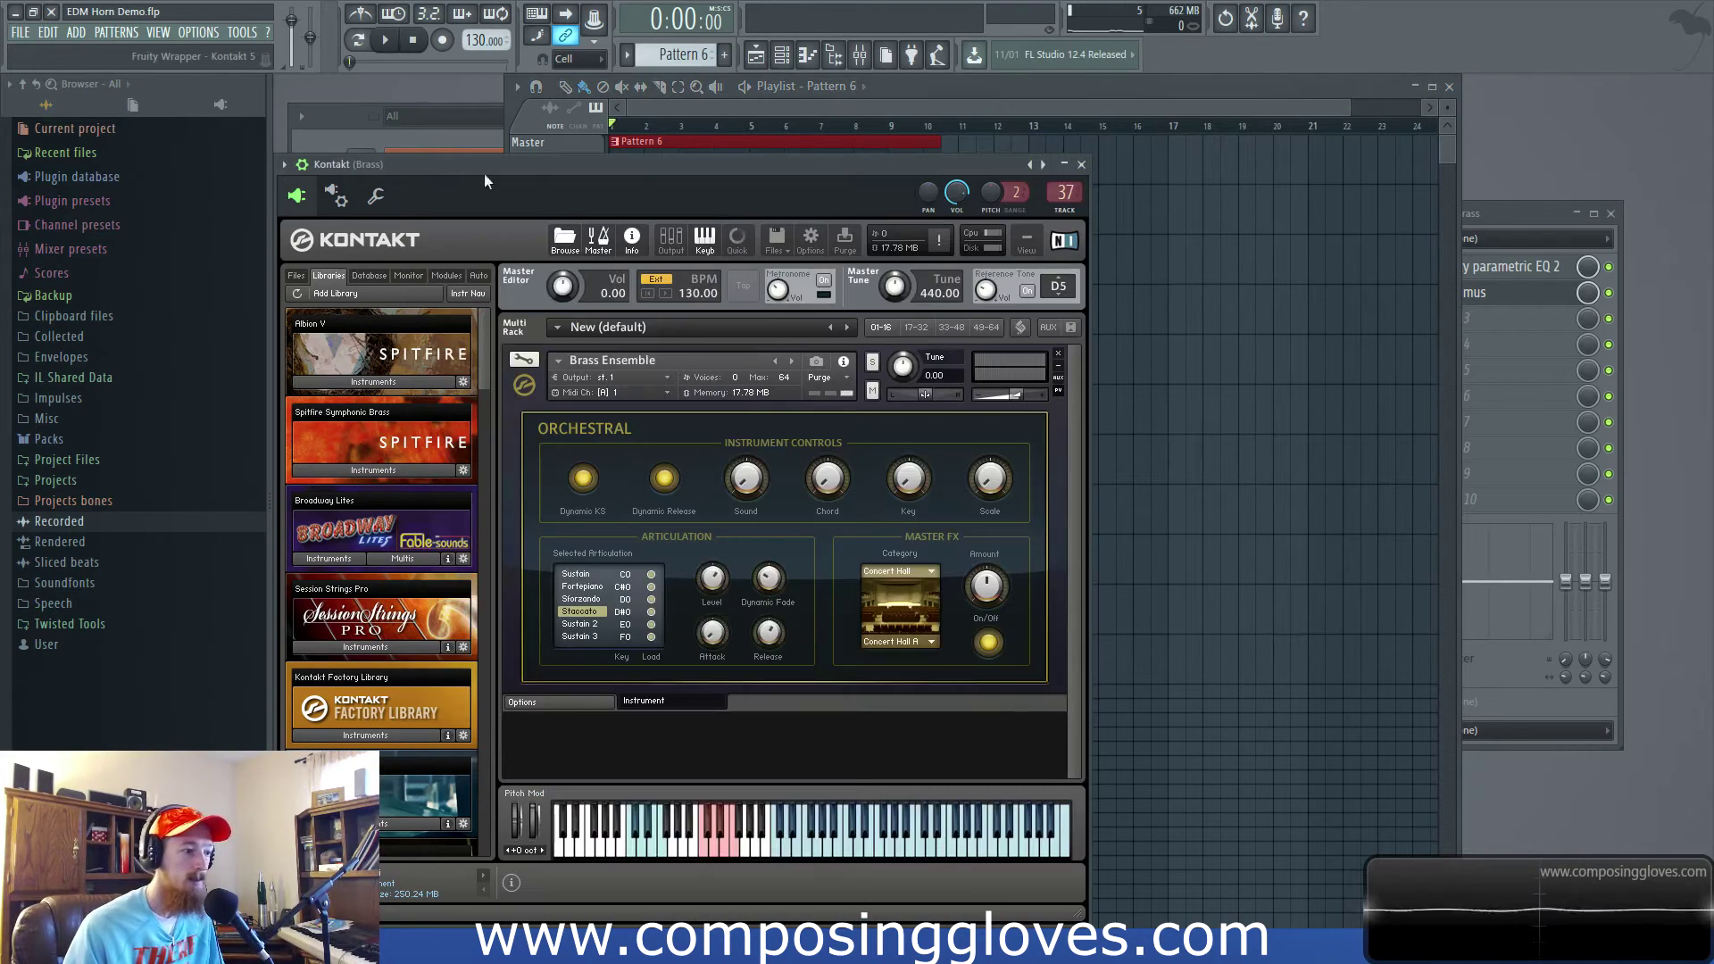
pyautogui.click(519, 389)
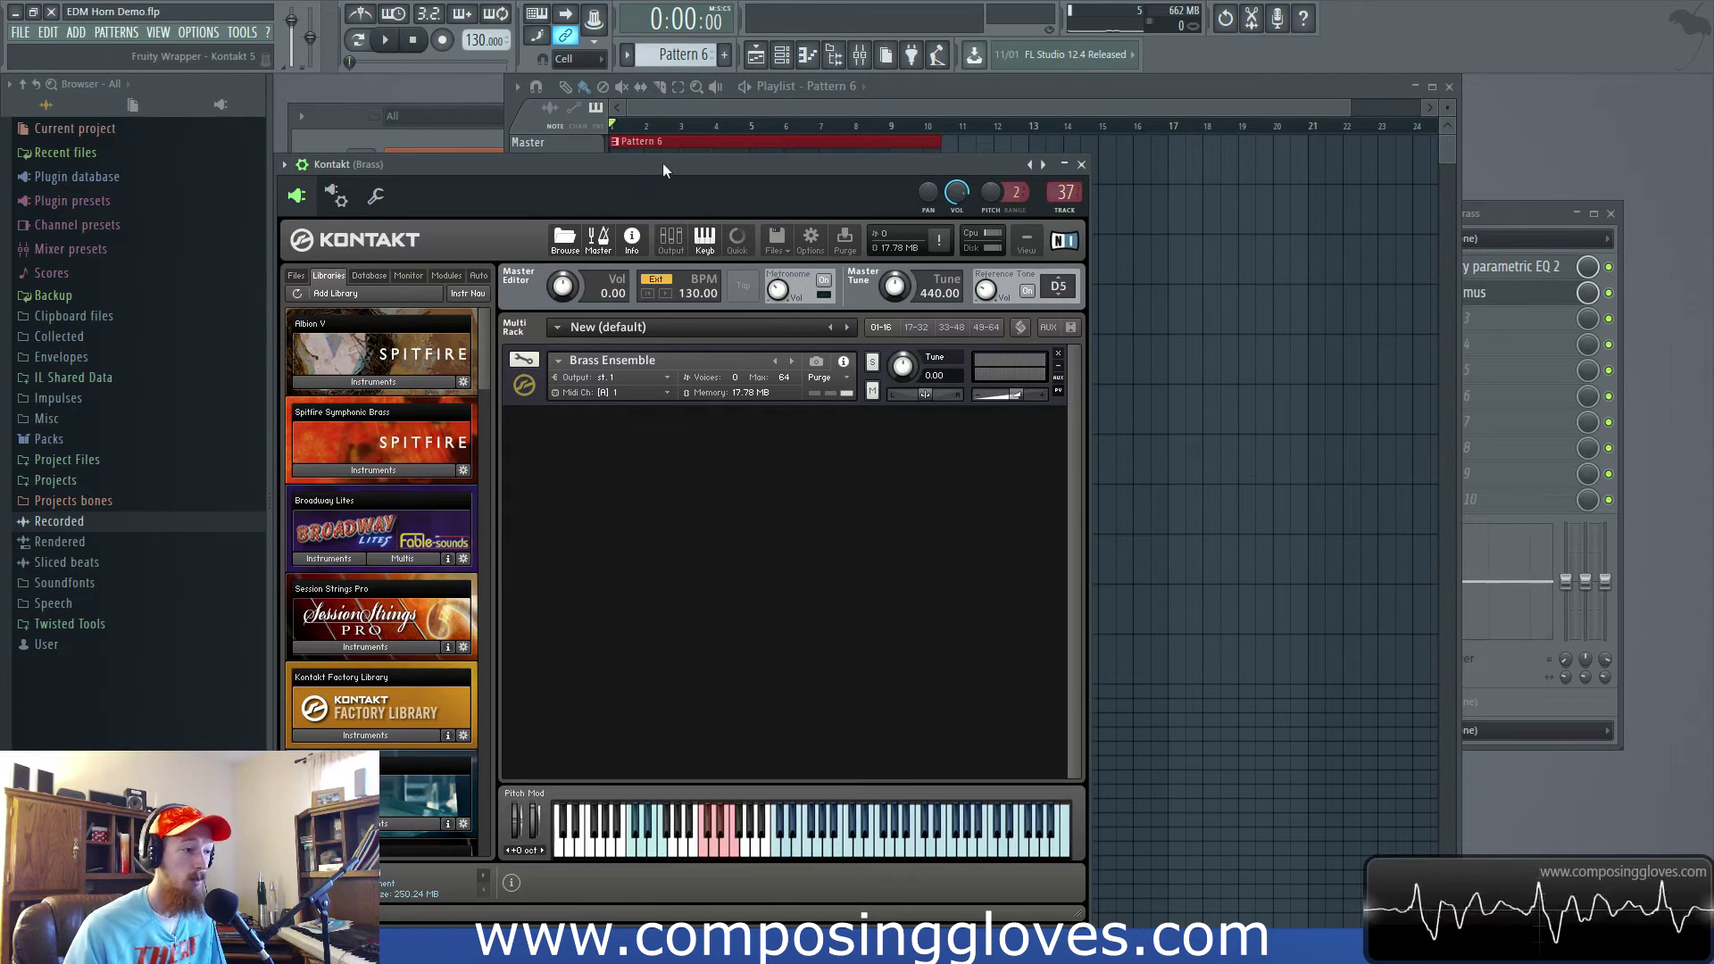
pyautogui.moveTo(663, 163); pyautogui.dragTo(906, 125)
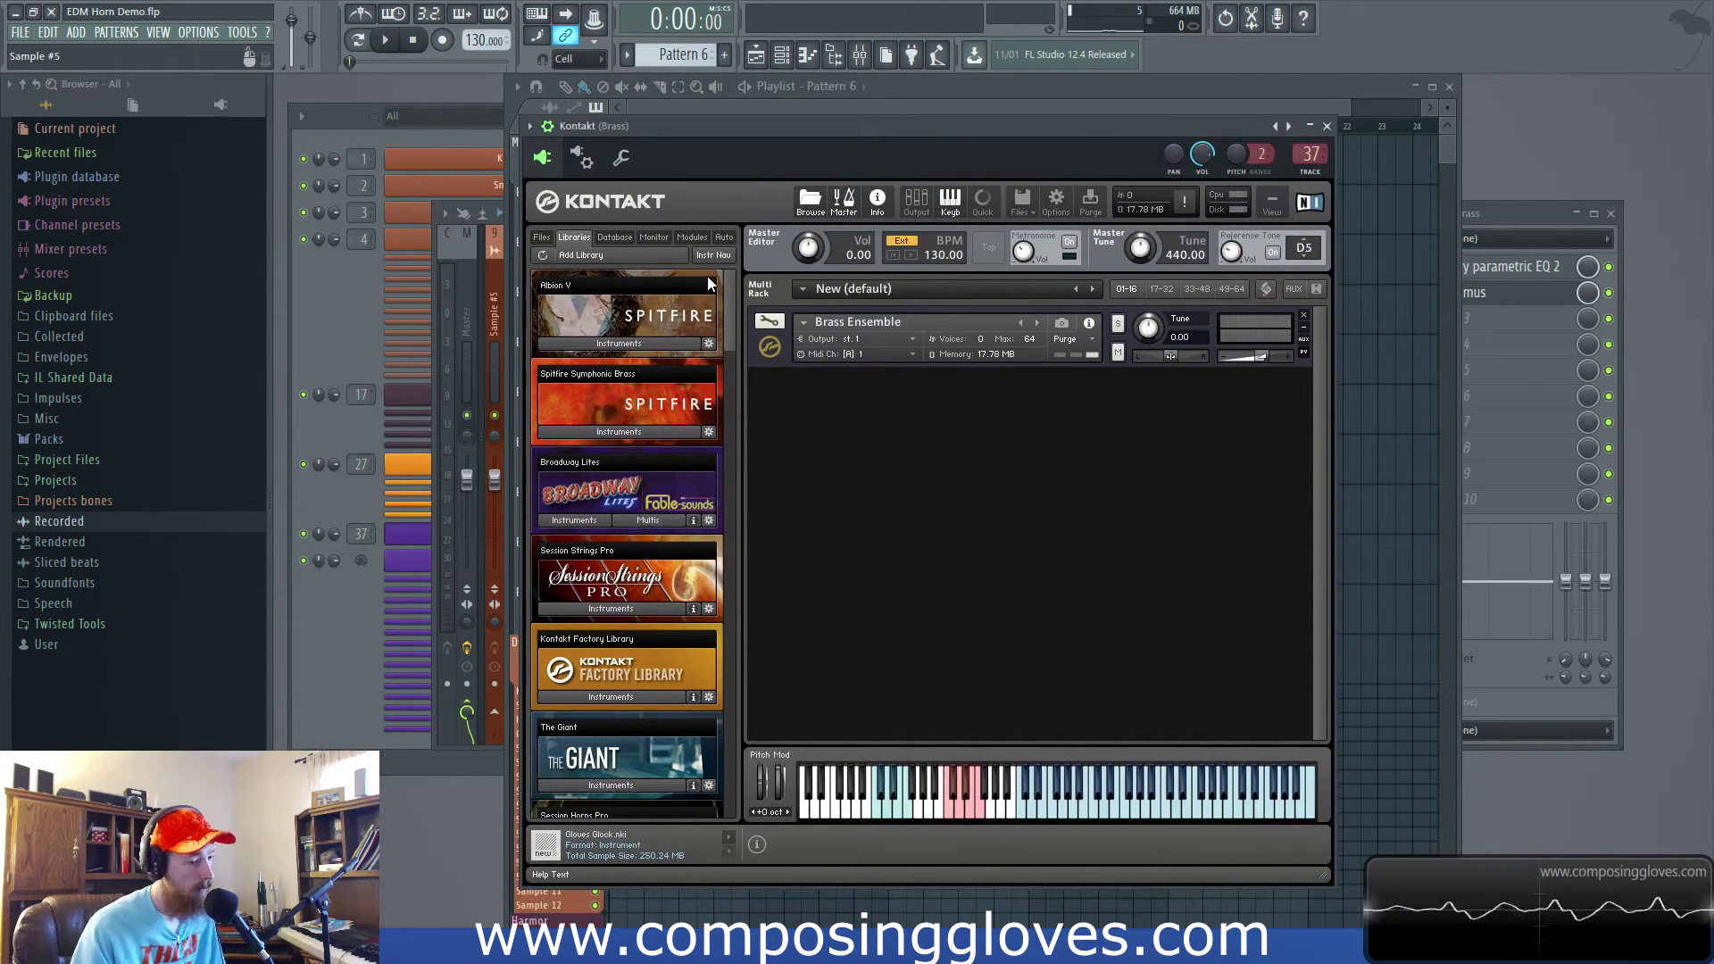
pyautogui.click(1517, 304)
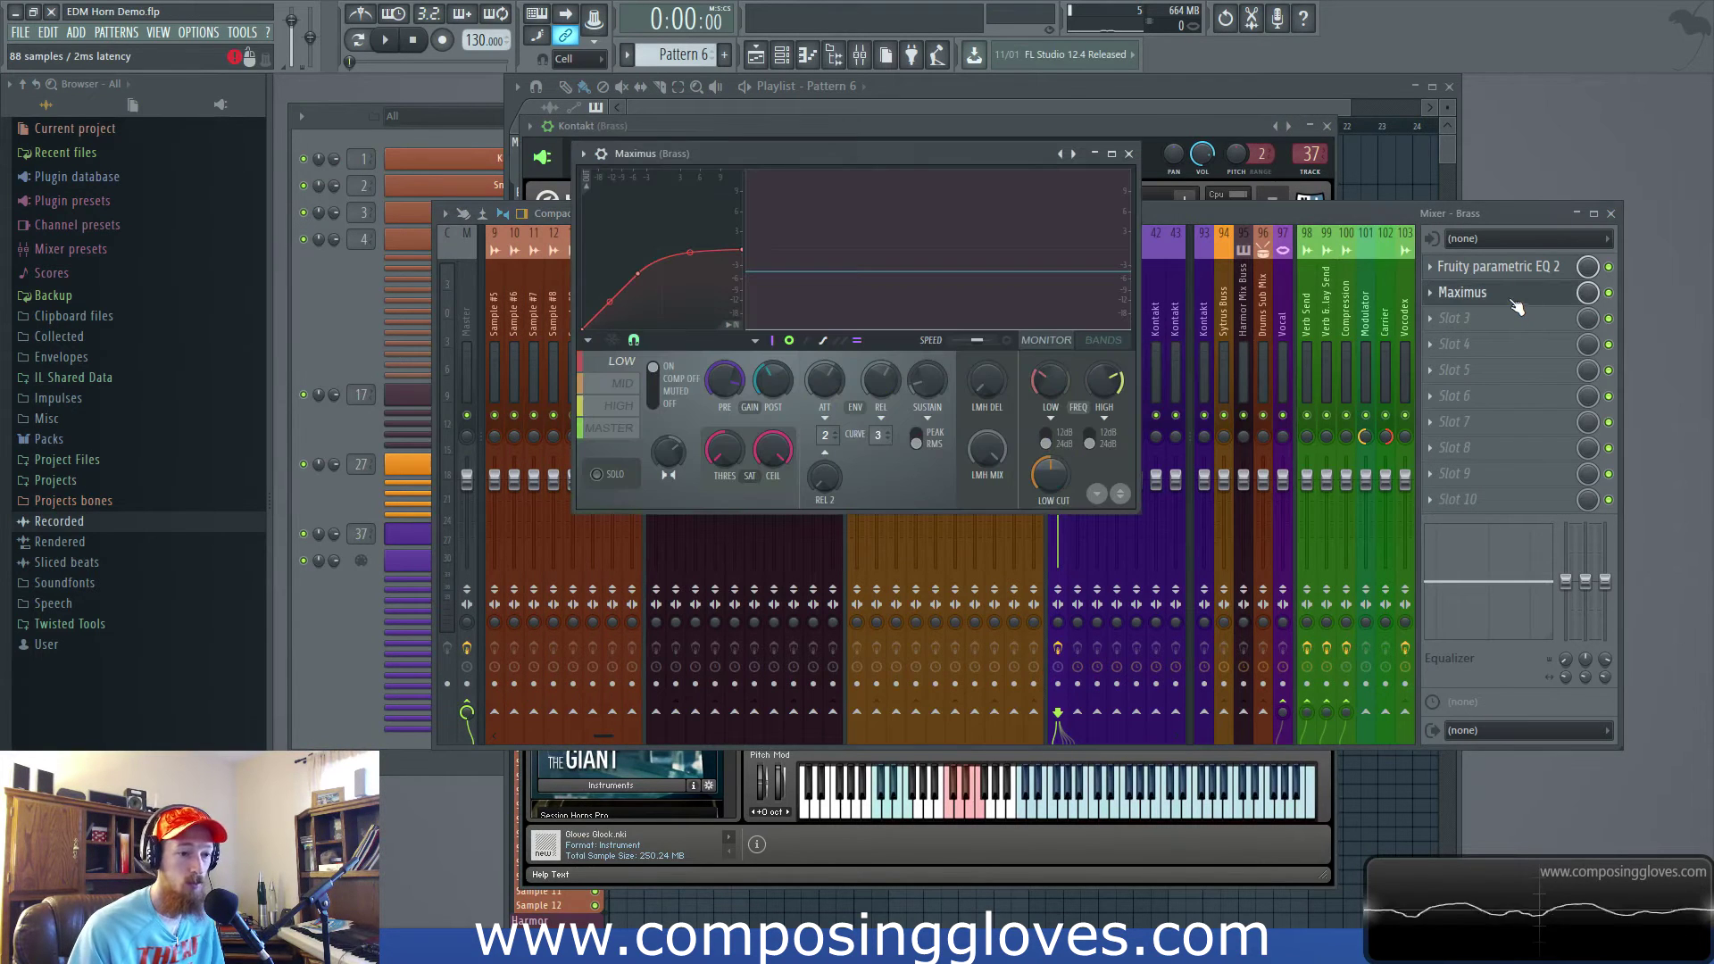
# - Load a second Maximus into Brass slot 3 and drag its low-band curve's upper point right
pyautogui.moveTo(989, 154); pyautogui.dragTo(988, 110)
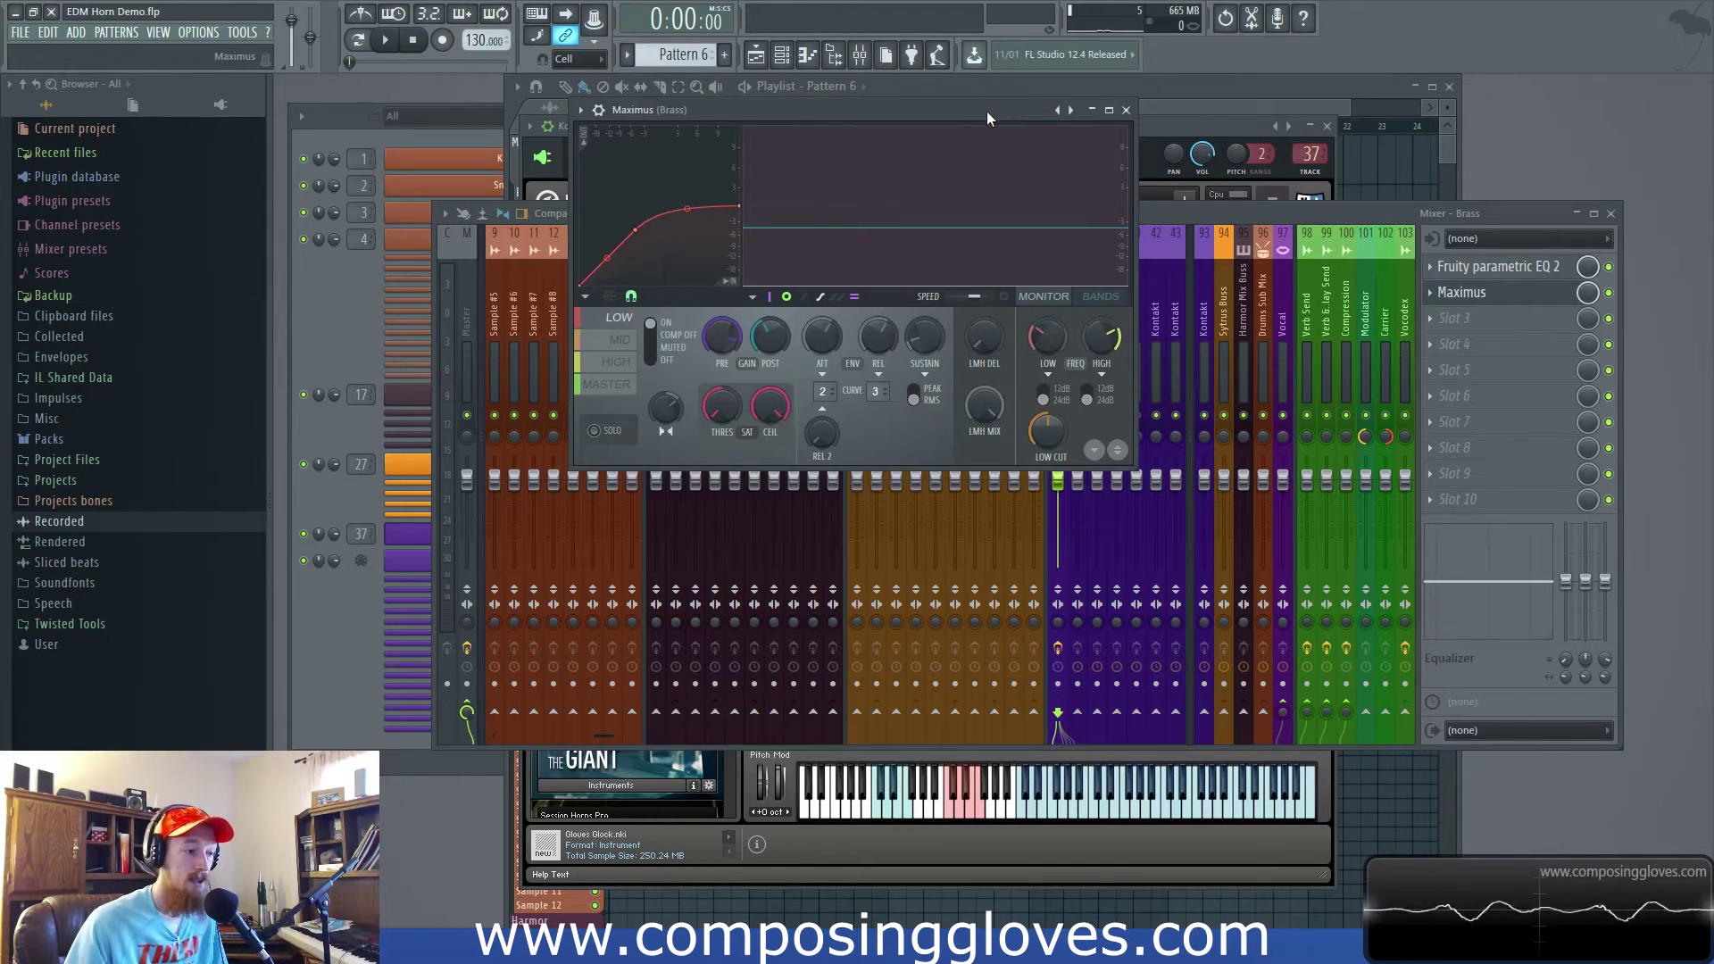
pyautogui.click(1599, 294)
pyautogui.click(1478, 319)
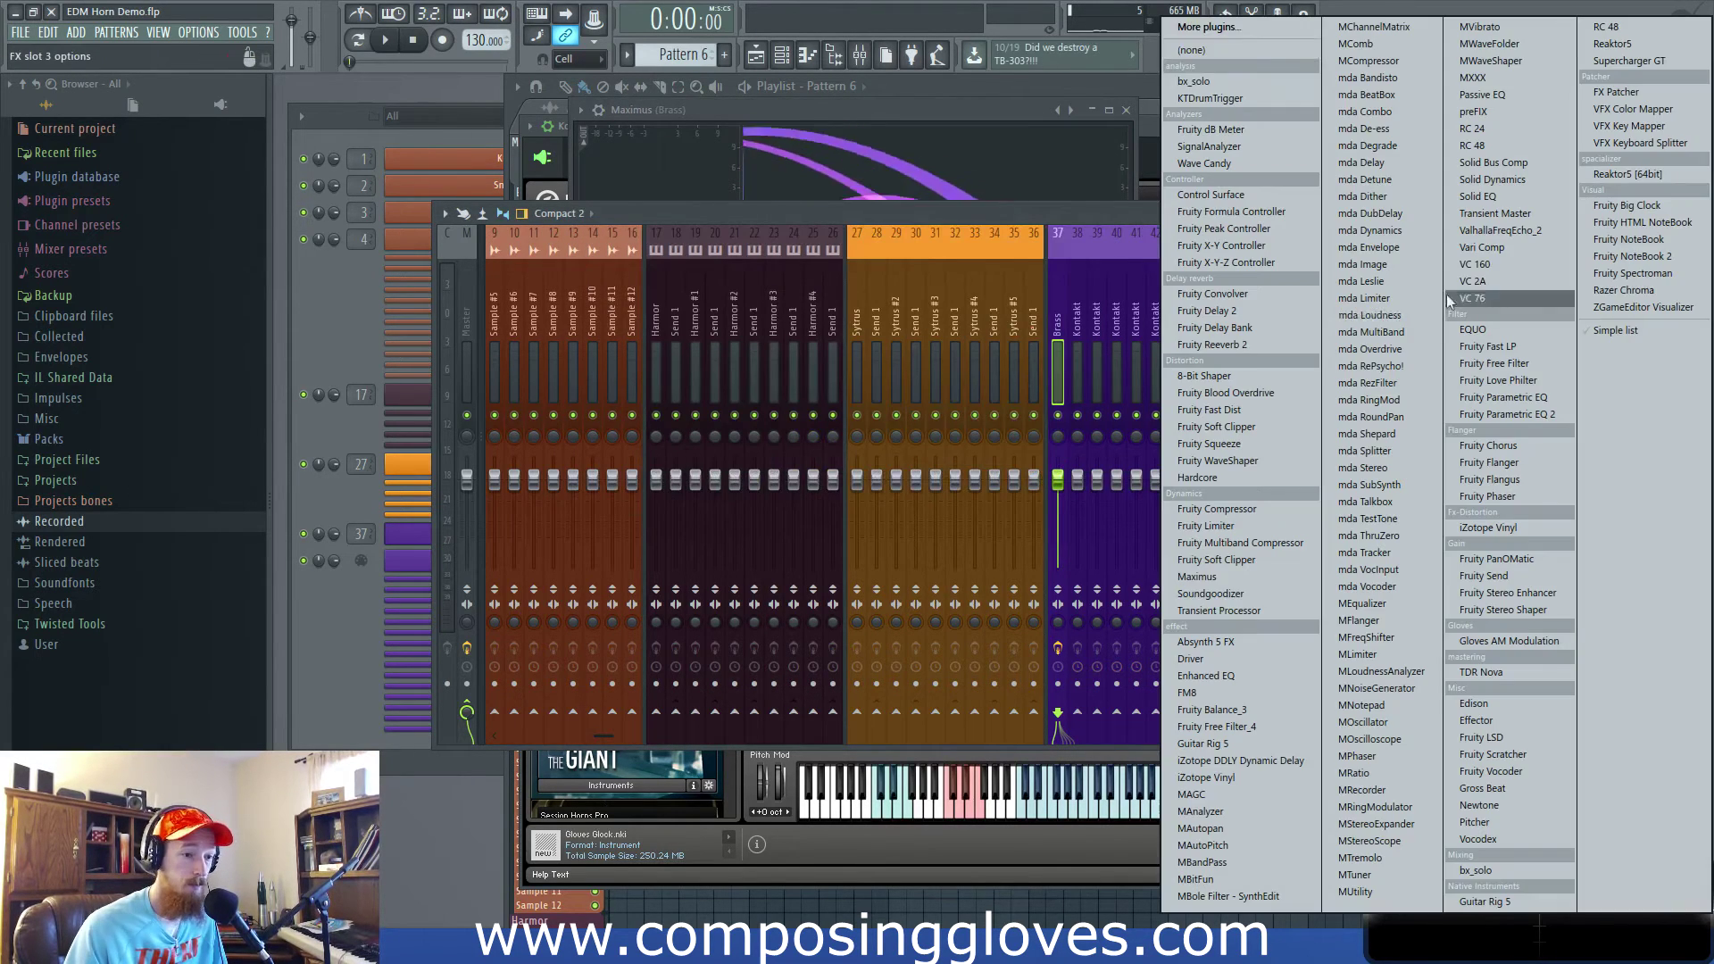
pyautogui.click(1199, 577)
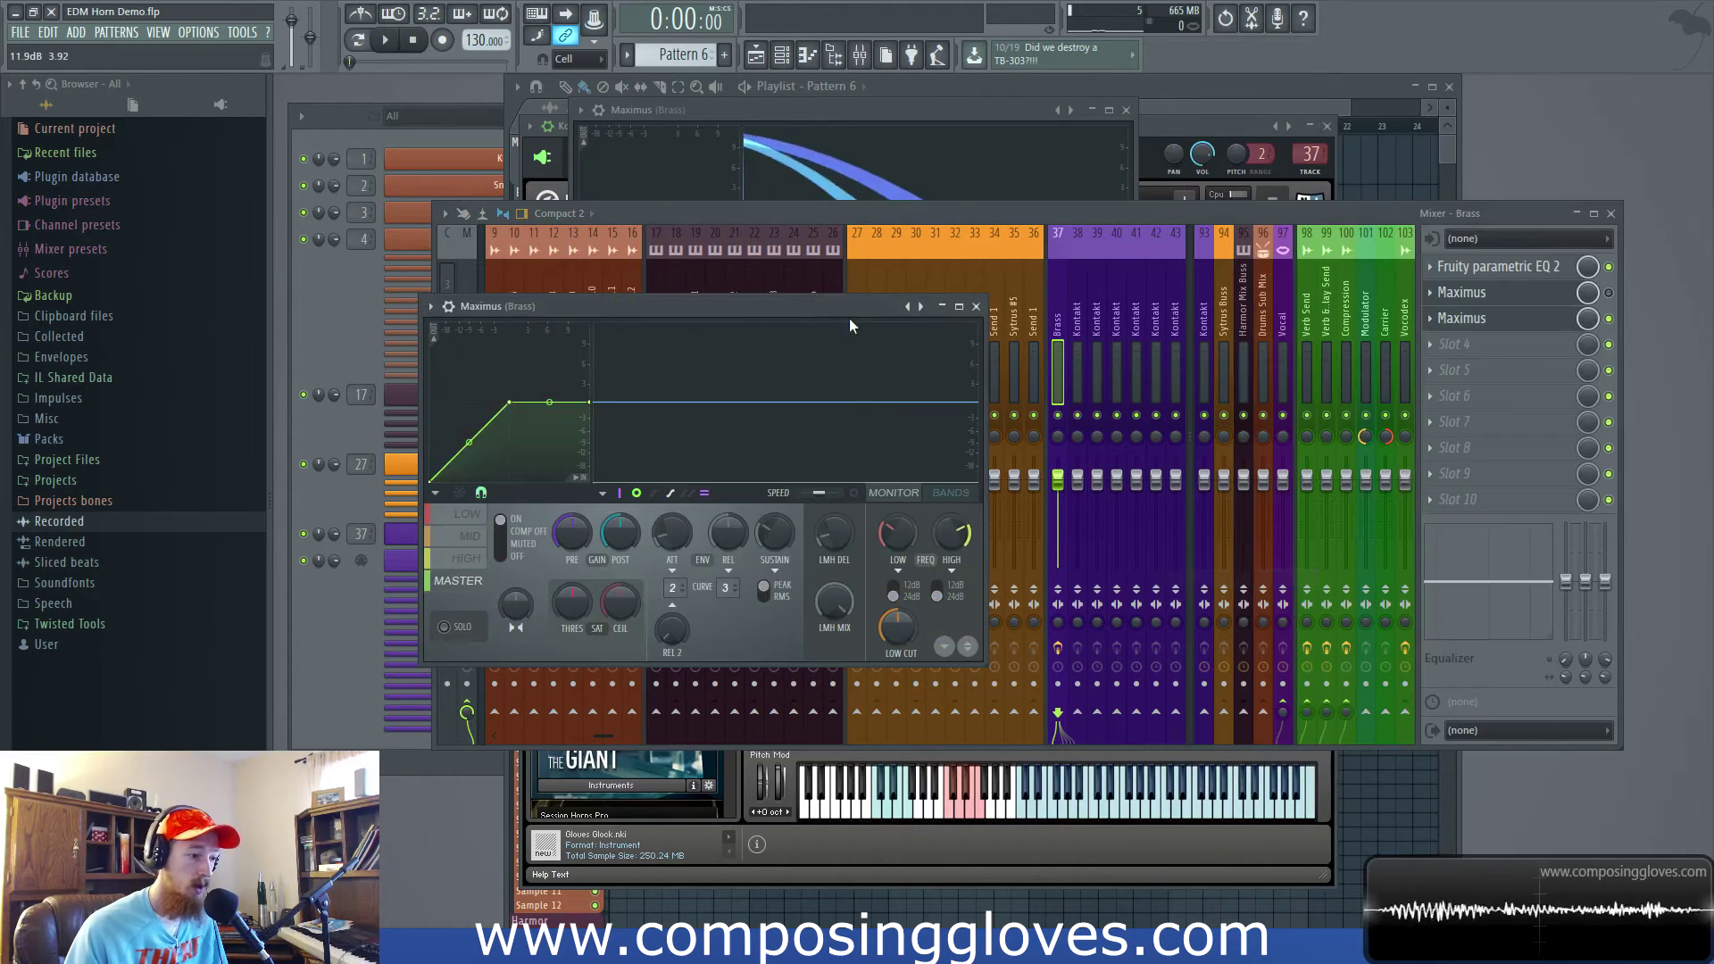
pyautogui.moveTo(791, 307); pyautogui.dragTo(1002, 272)
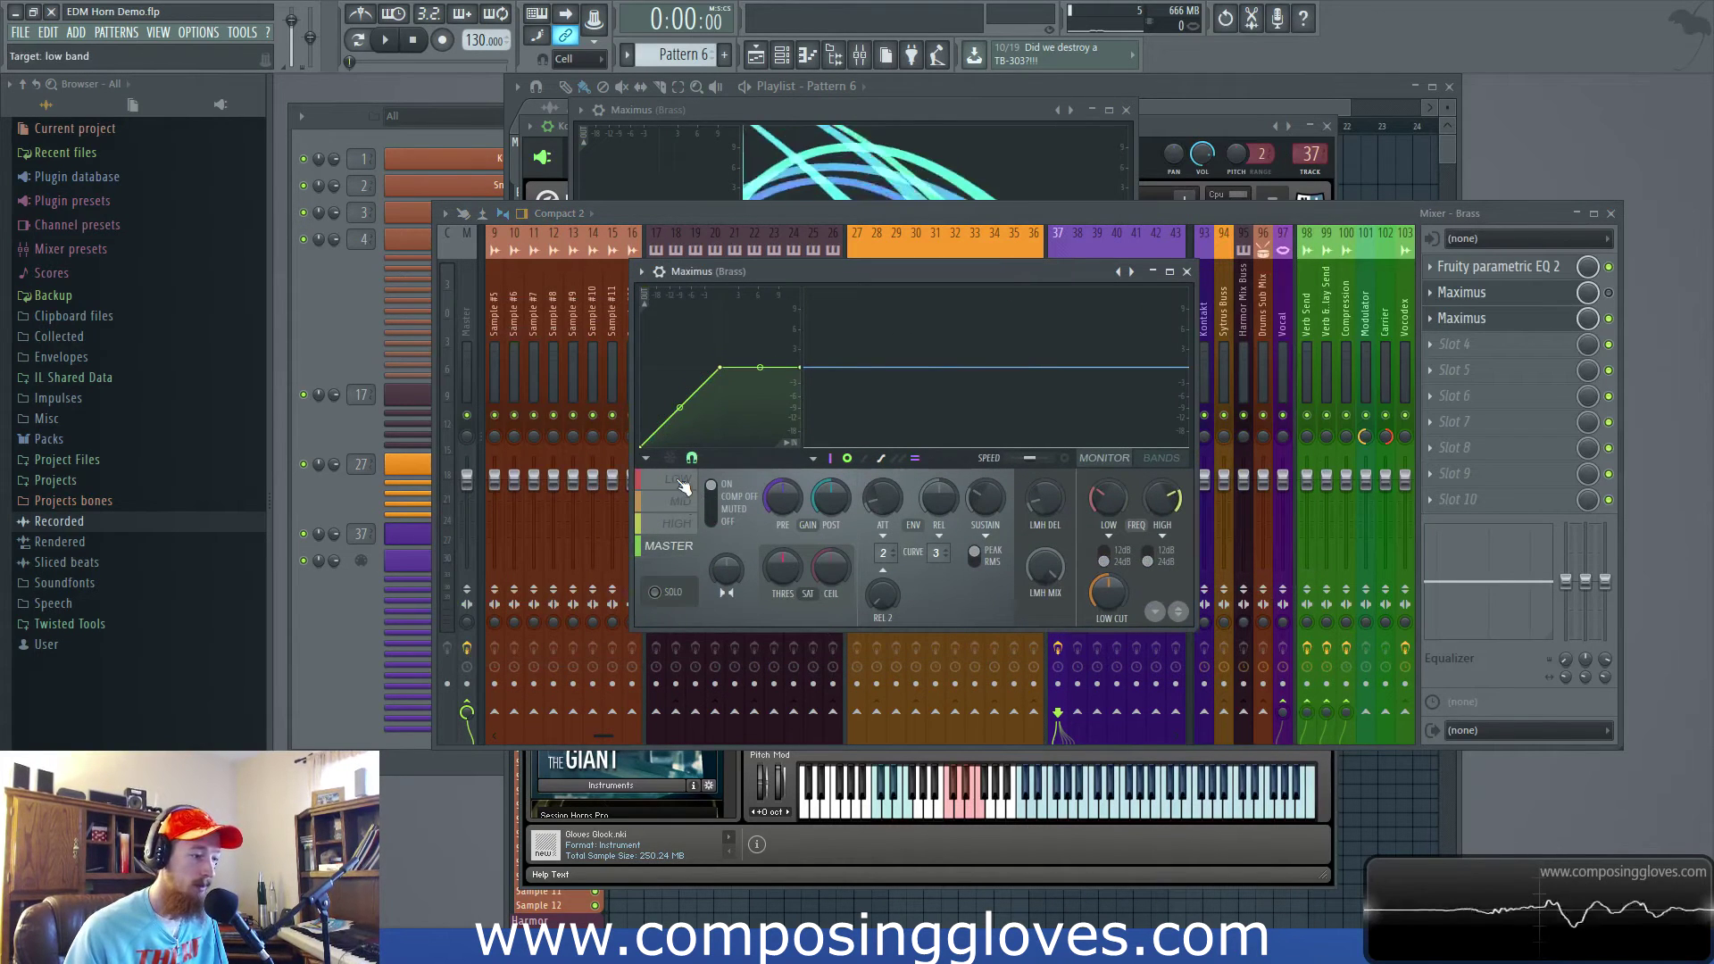
pyautogui.moveTo(719, 367)
pyautogui.mouseDown()
pyautogui.moveTo(760, 367)
pyautogui.moveTo(700, 393)
pyautogui.mouseUp()
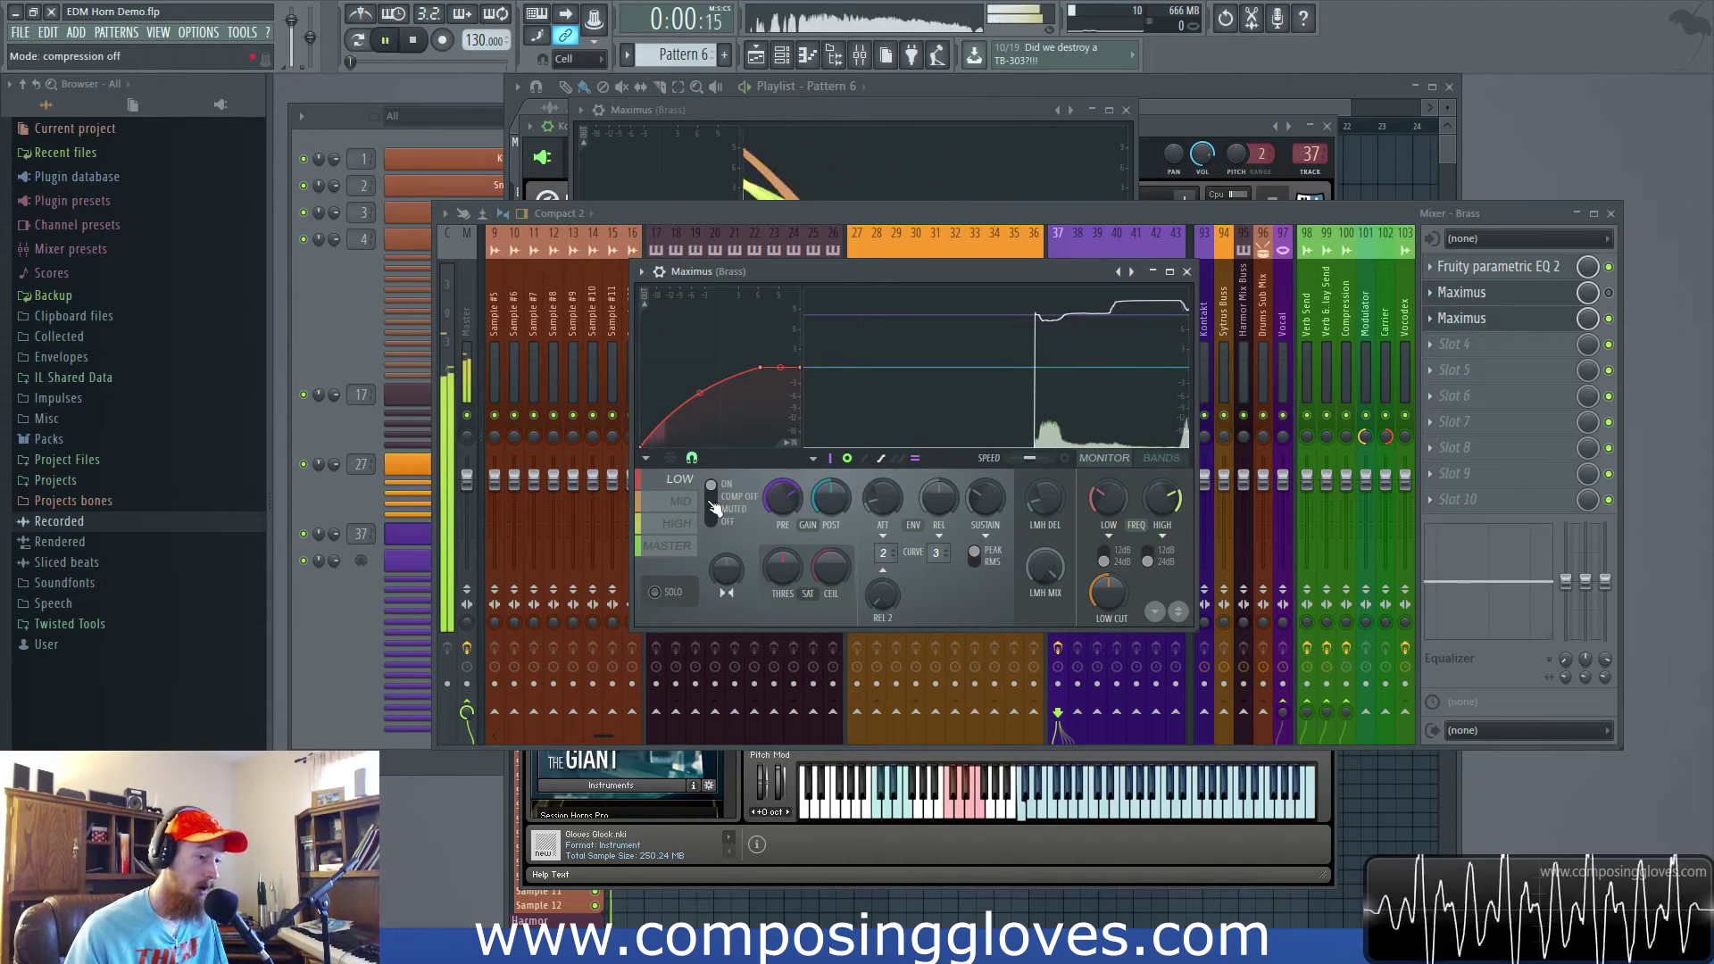
# - Add a point to the mid-band curve and bend it between points 2 and 3, auditioning
pyautogui.click(680, 501)
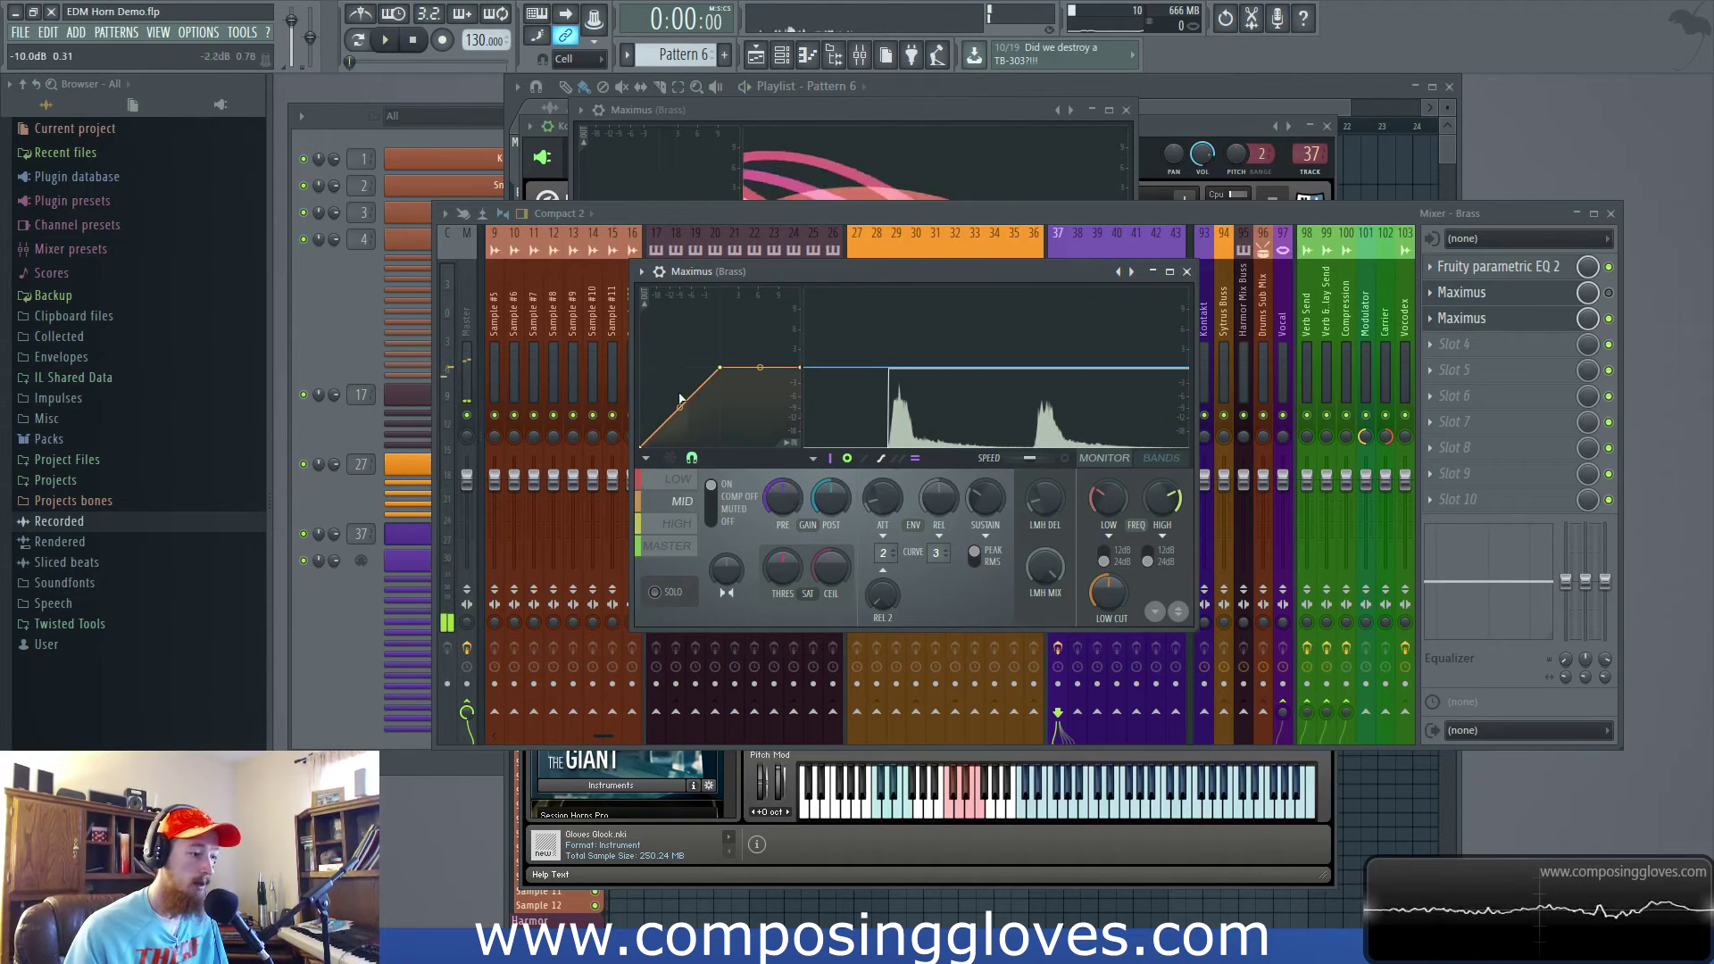
pyautogui.rightClick(664, 424)
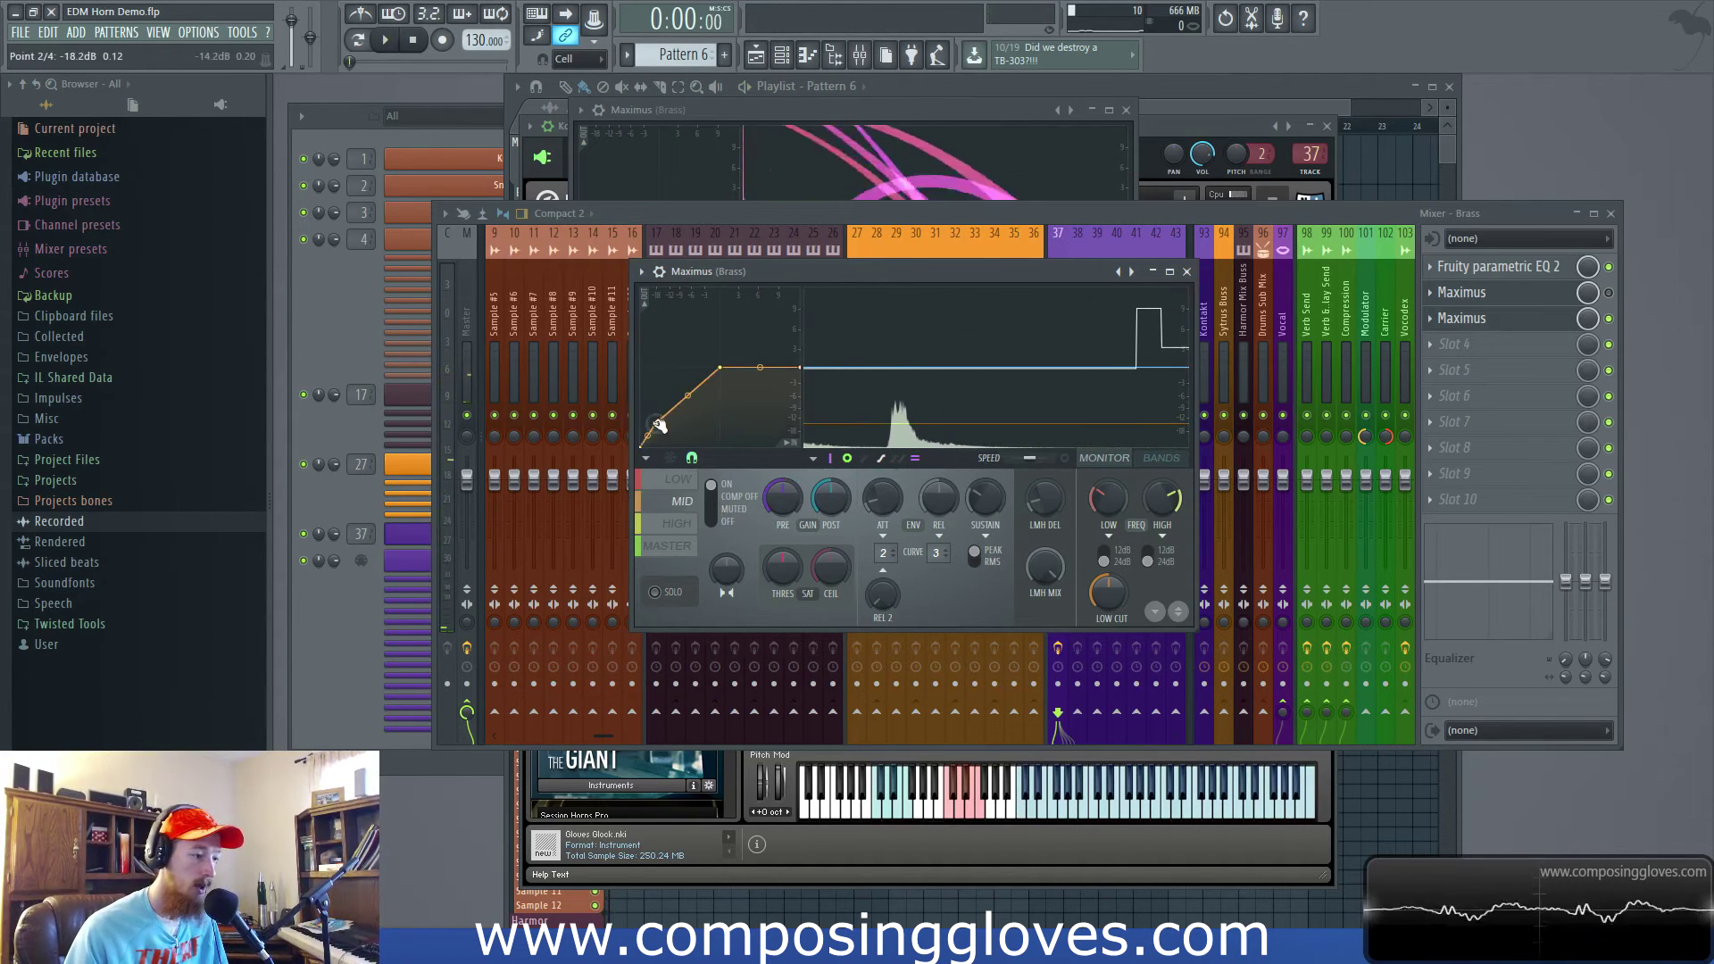
pyautogui.moveTo(692, 396); pyautogui.dragTo(691, 372)
pyautogui.press('space')
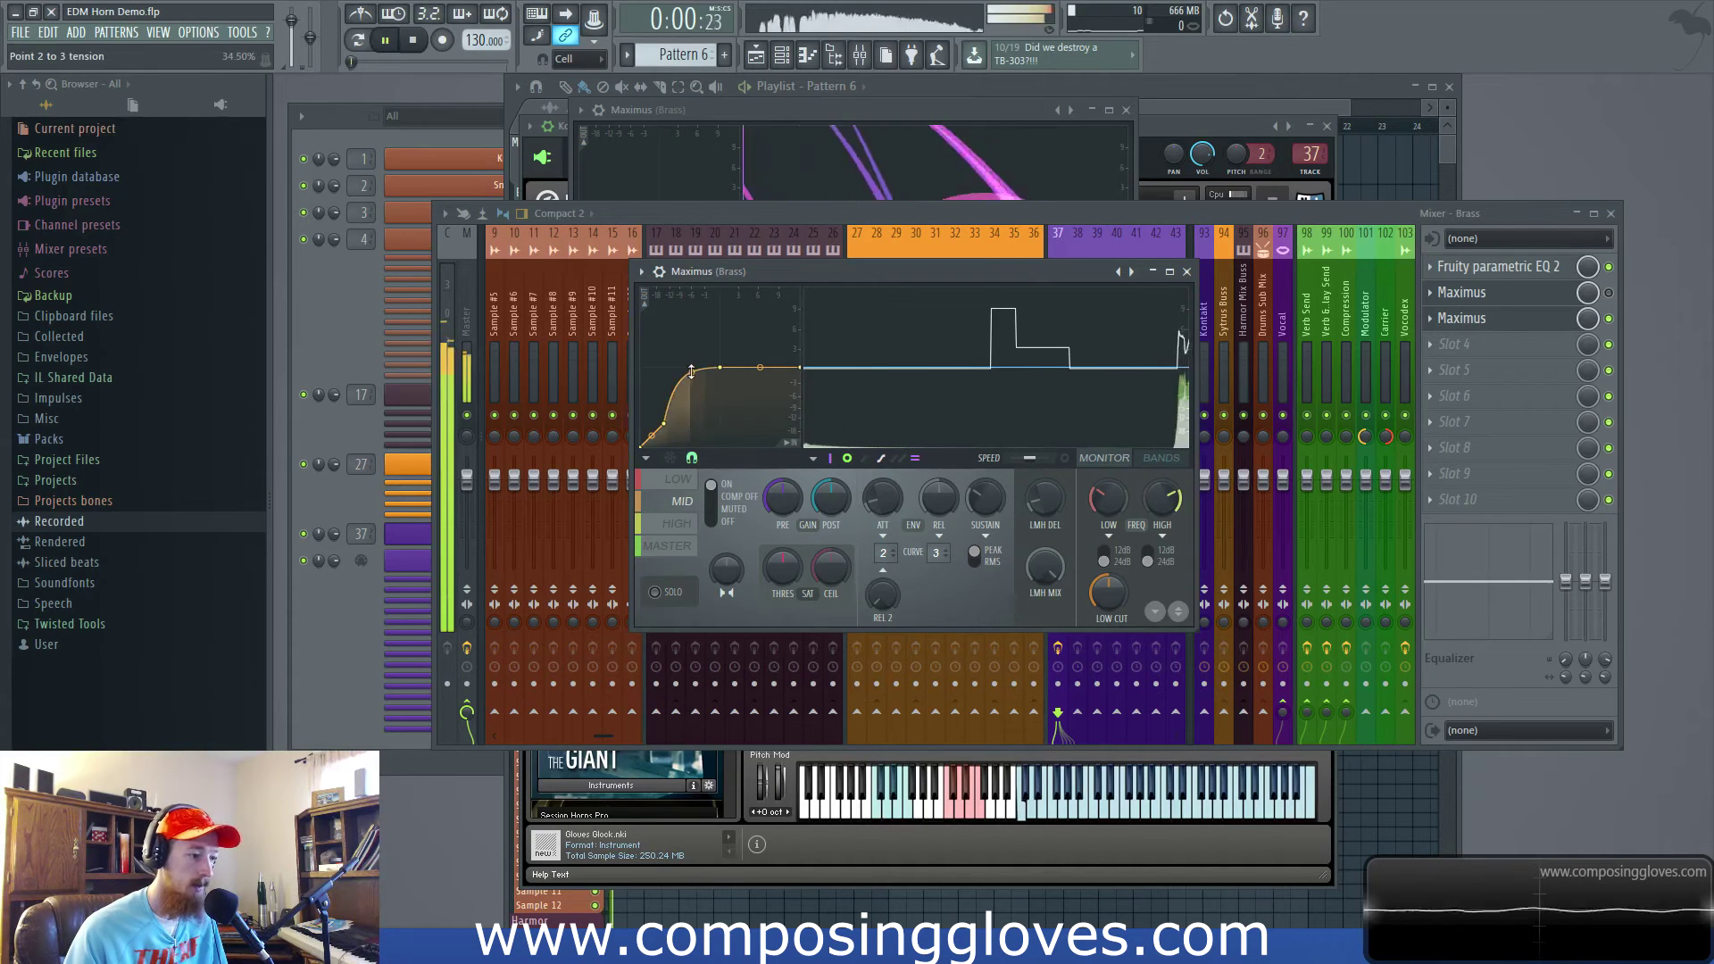
pyautogui.press('space')
# - Raise the high band's pre-gain and move its knee point further right
pyautogui.click(679, 522)
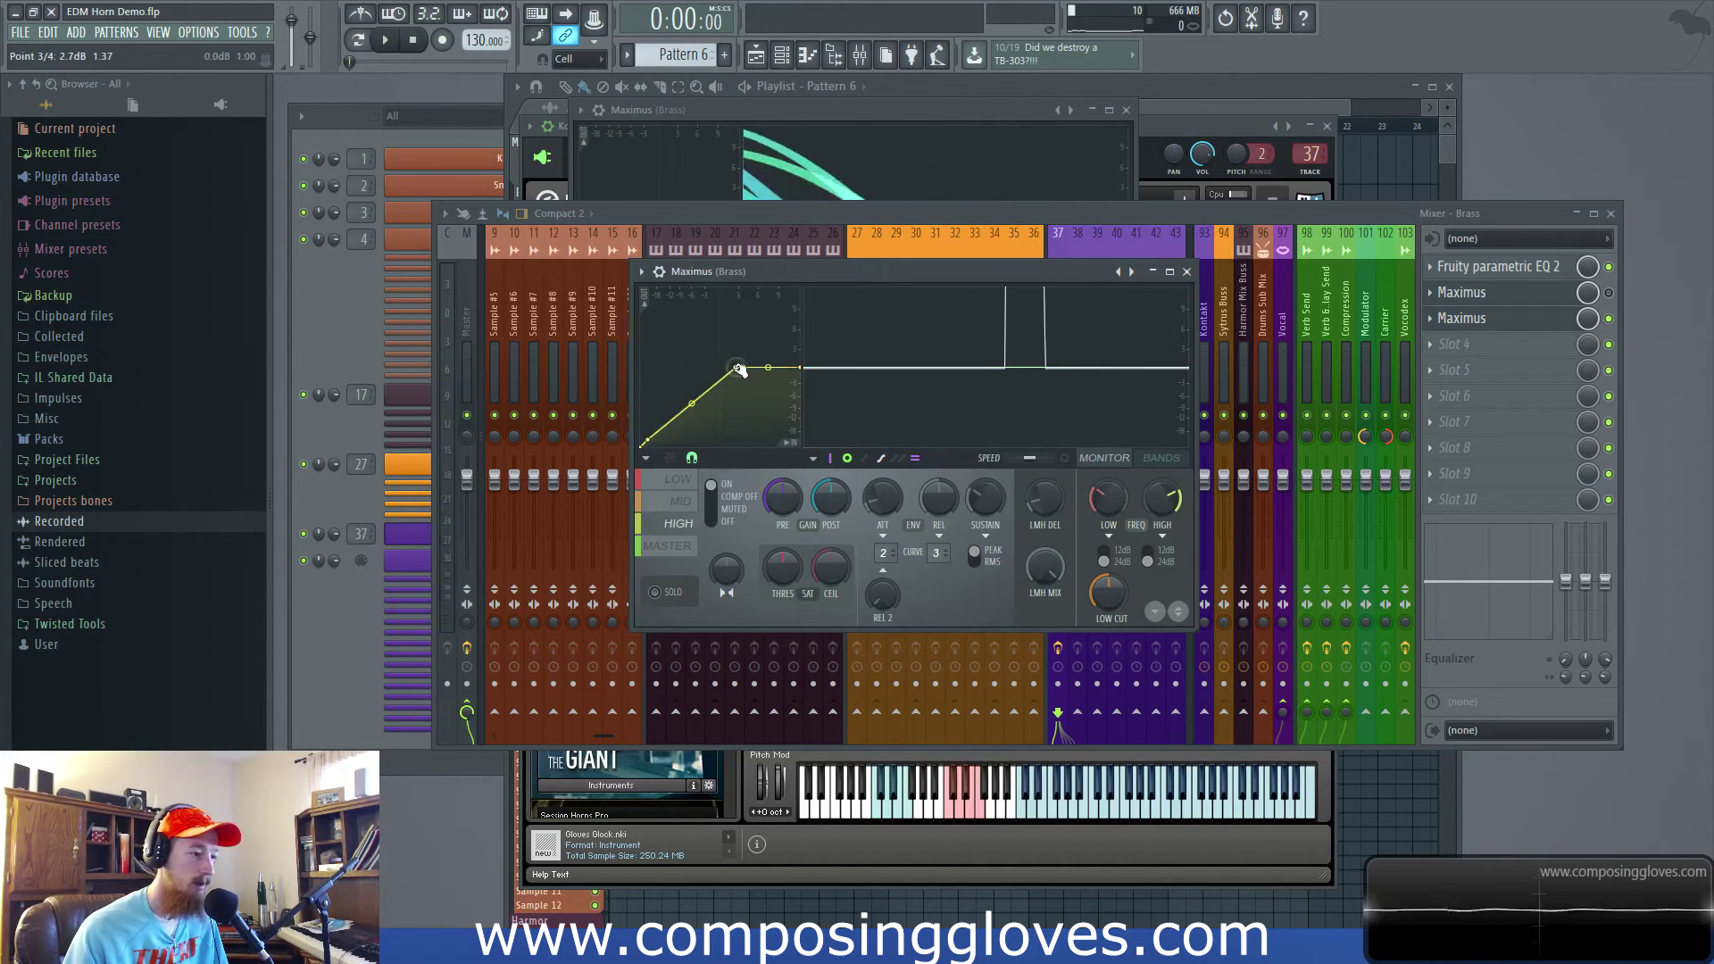
pyautogui.scroll(3, 797, 513)
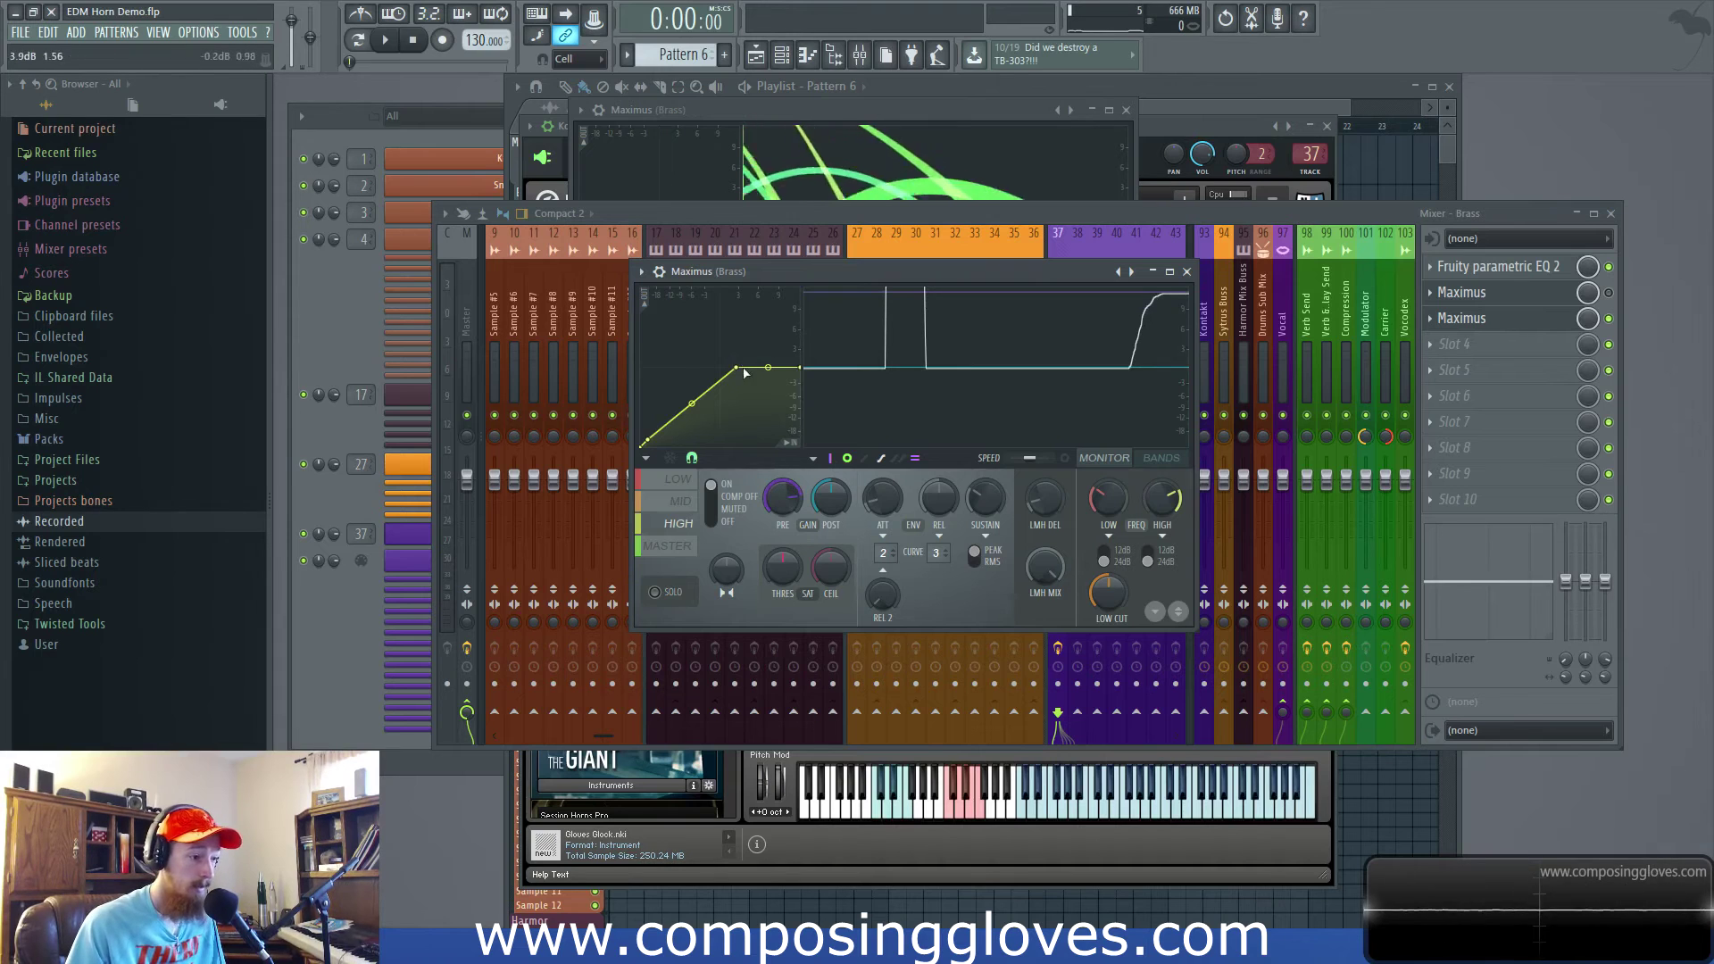
pyautogui.moveTo(735, 367); pyautogui.dragTo(754, 368)
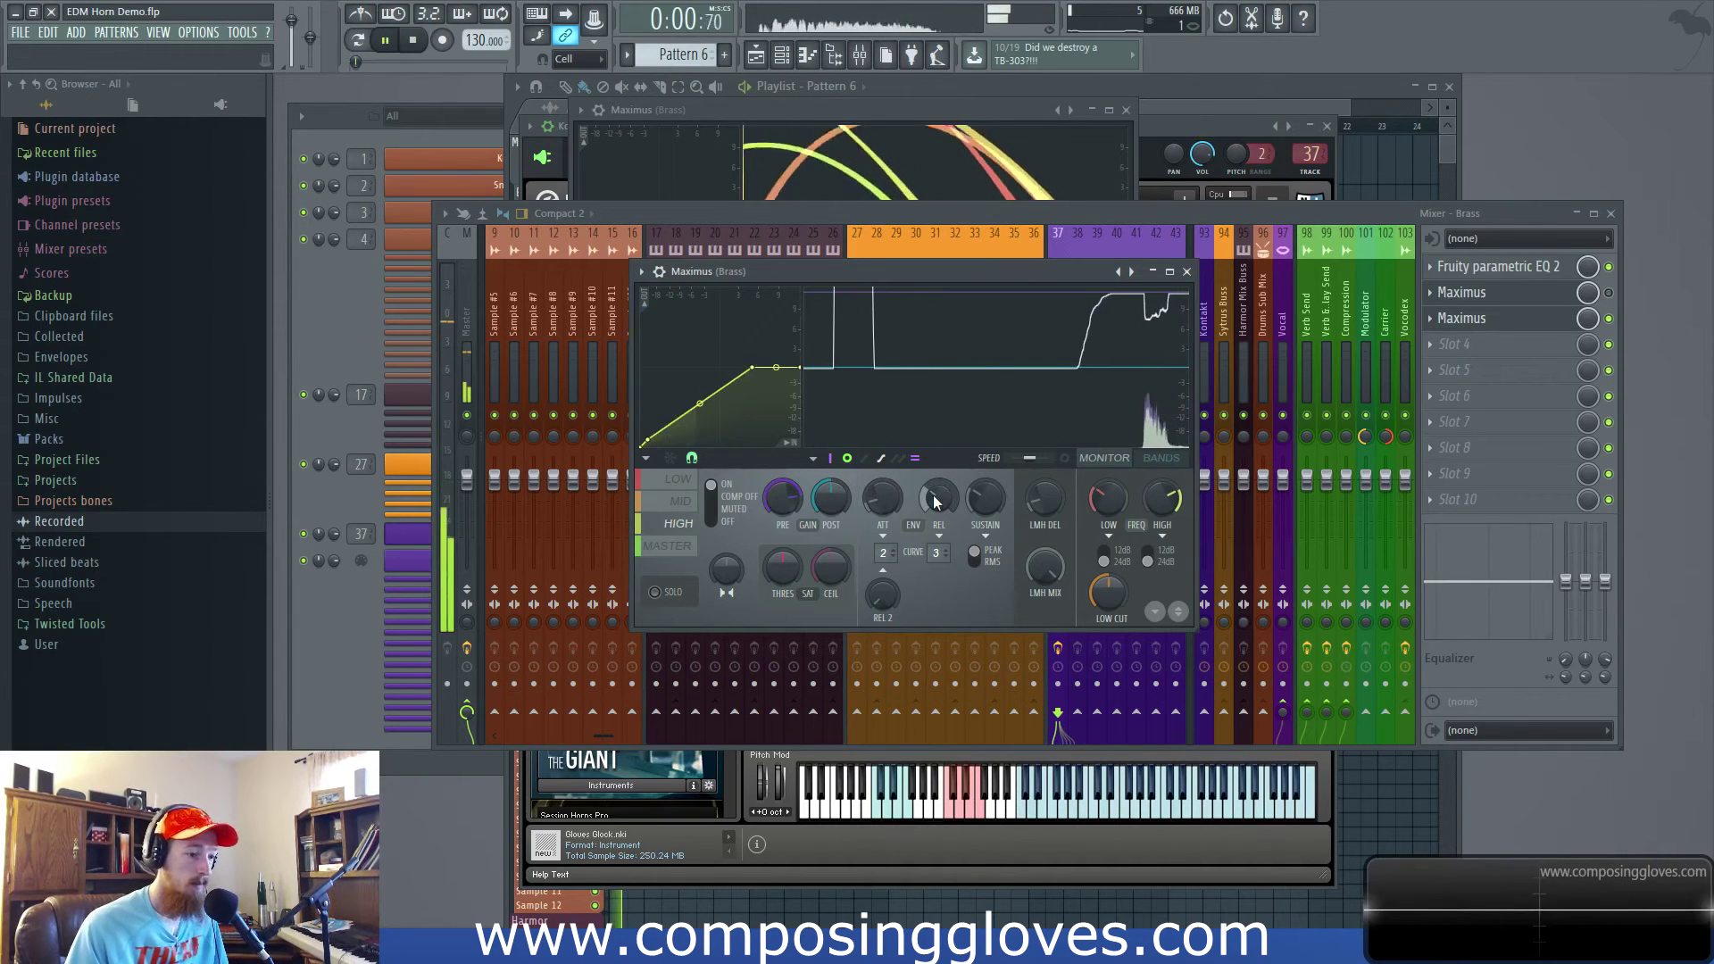
# - Reshape the mid-band curve's upper point while auditioning, then select the master band
pyautogui.click(658, 500)
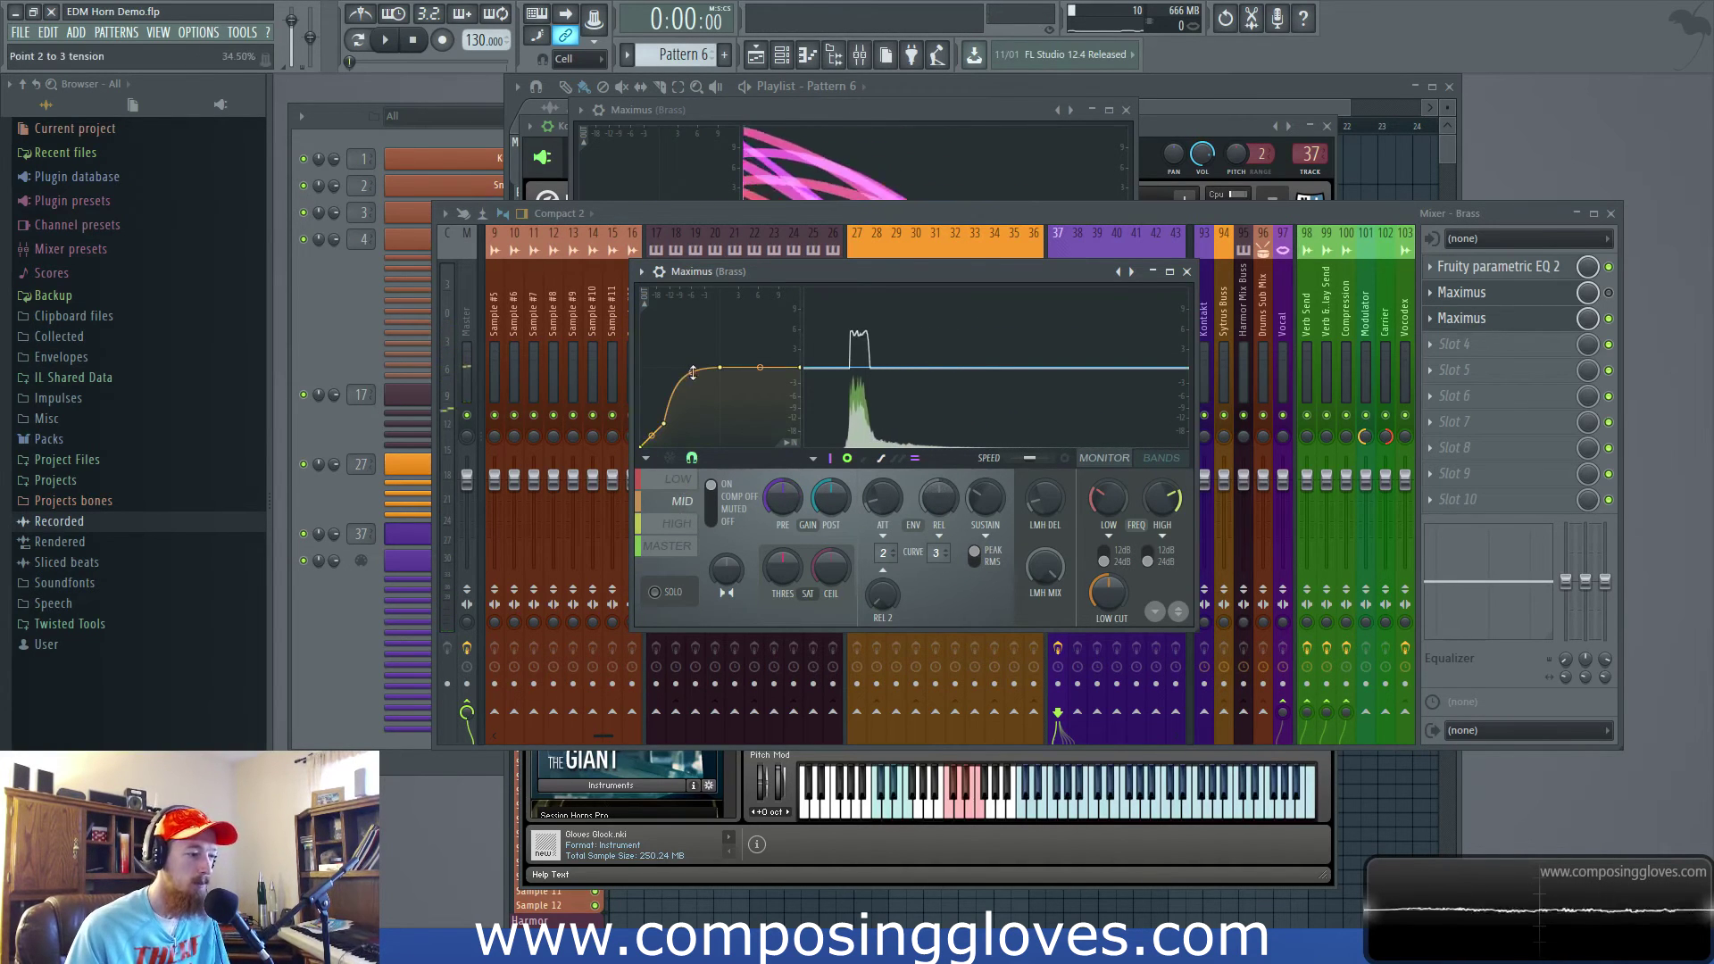
pyautogui.press('space')
pyautogui.press('space')
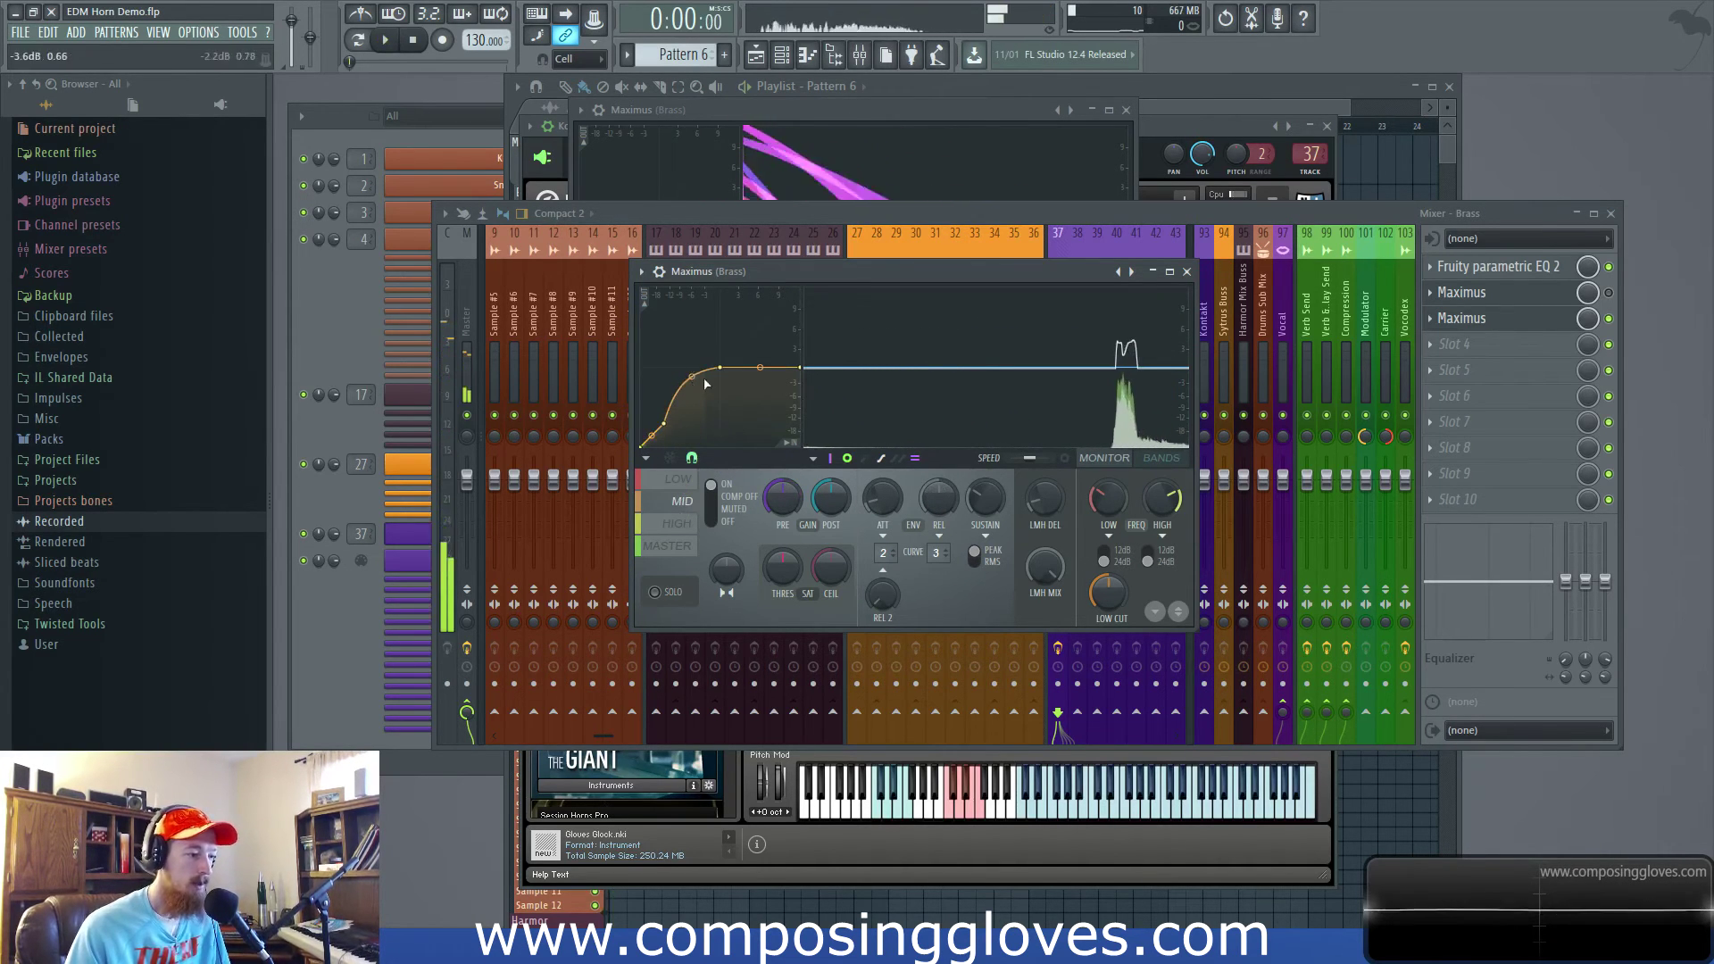
pyautogui.moveTo(712, 376); pyautogui.dragTo(747, 383)
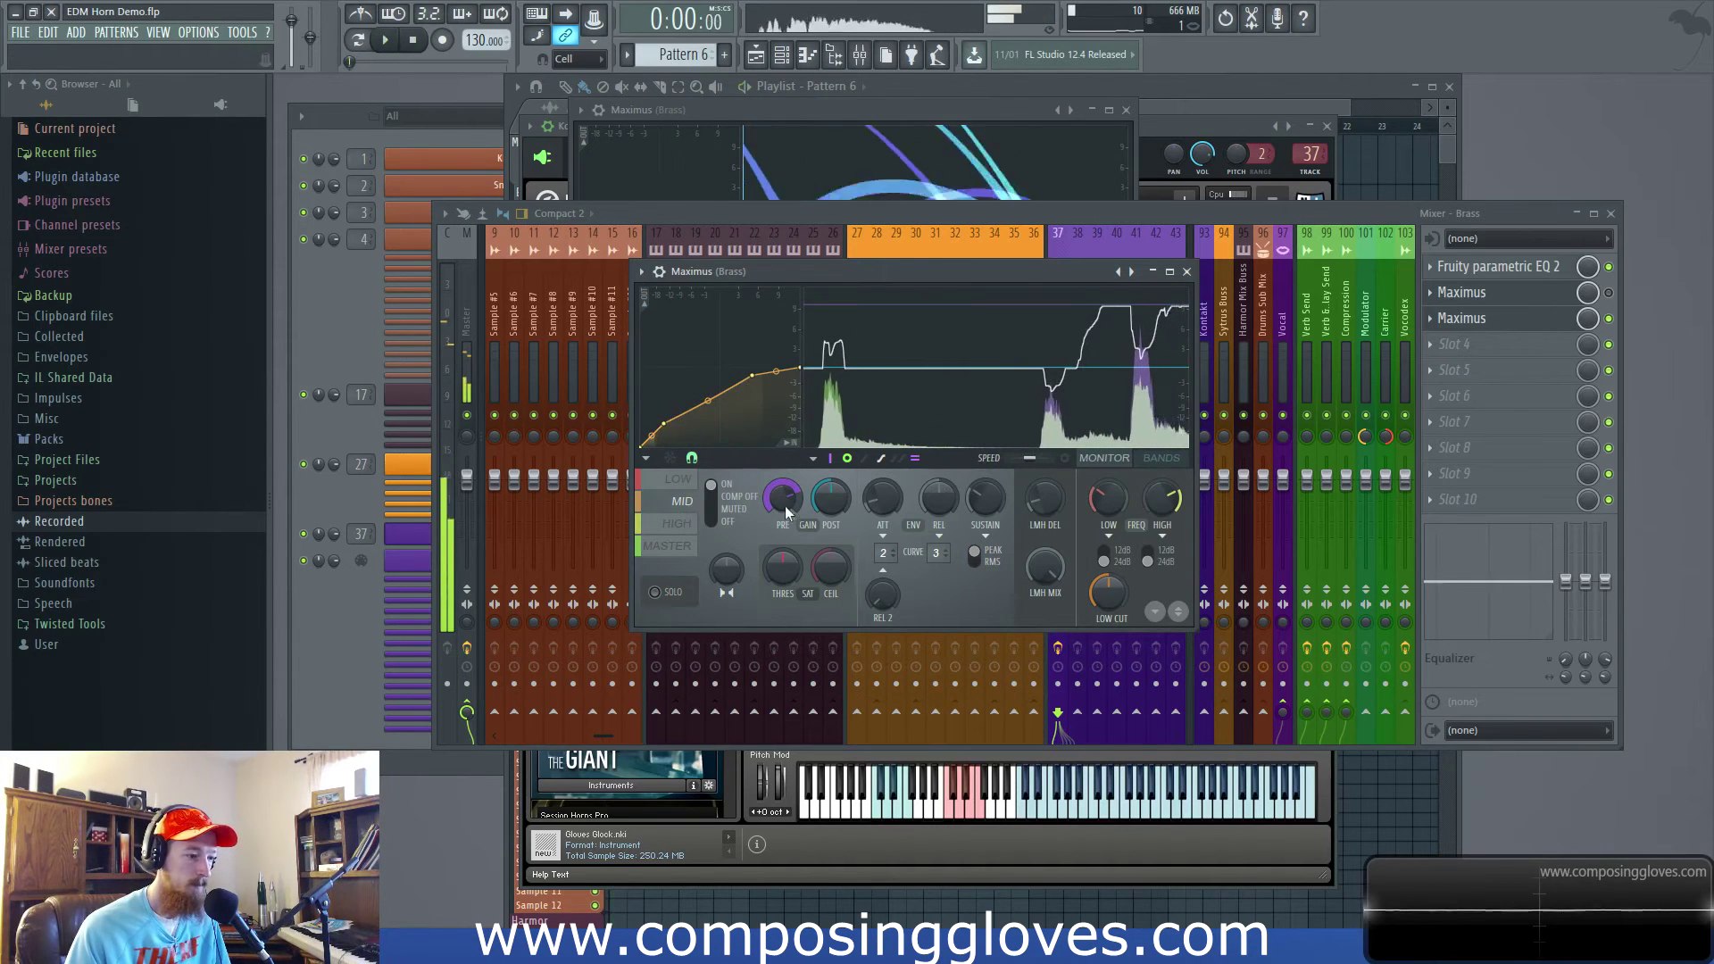
pyautogui.press('space')
pyautogui.press('space')
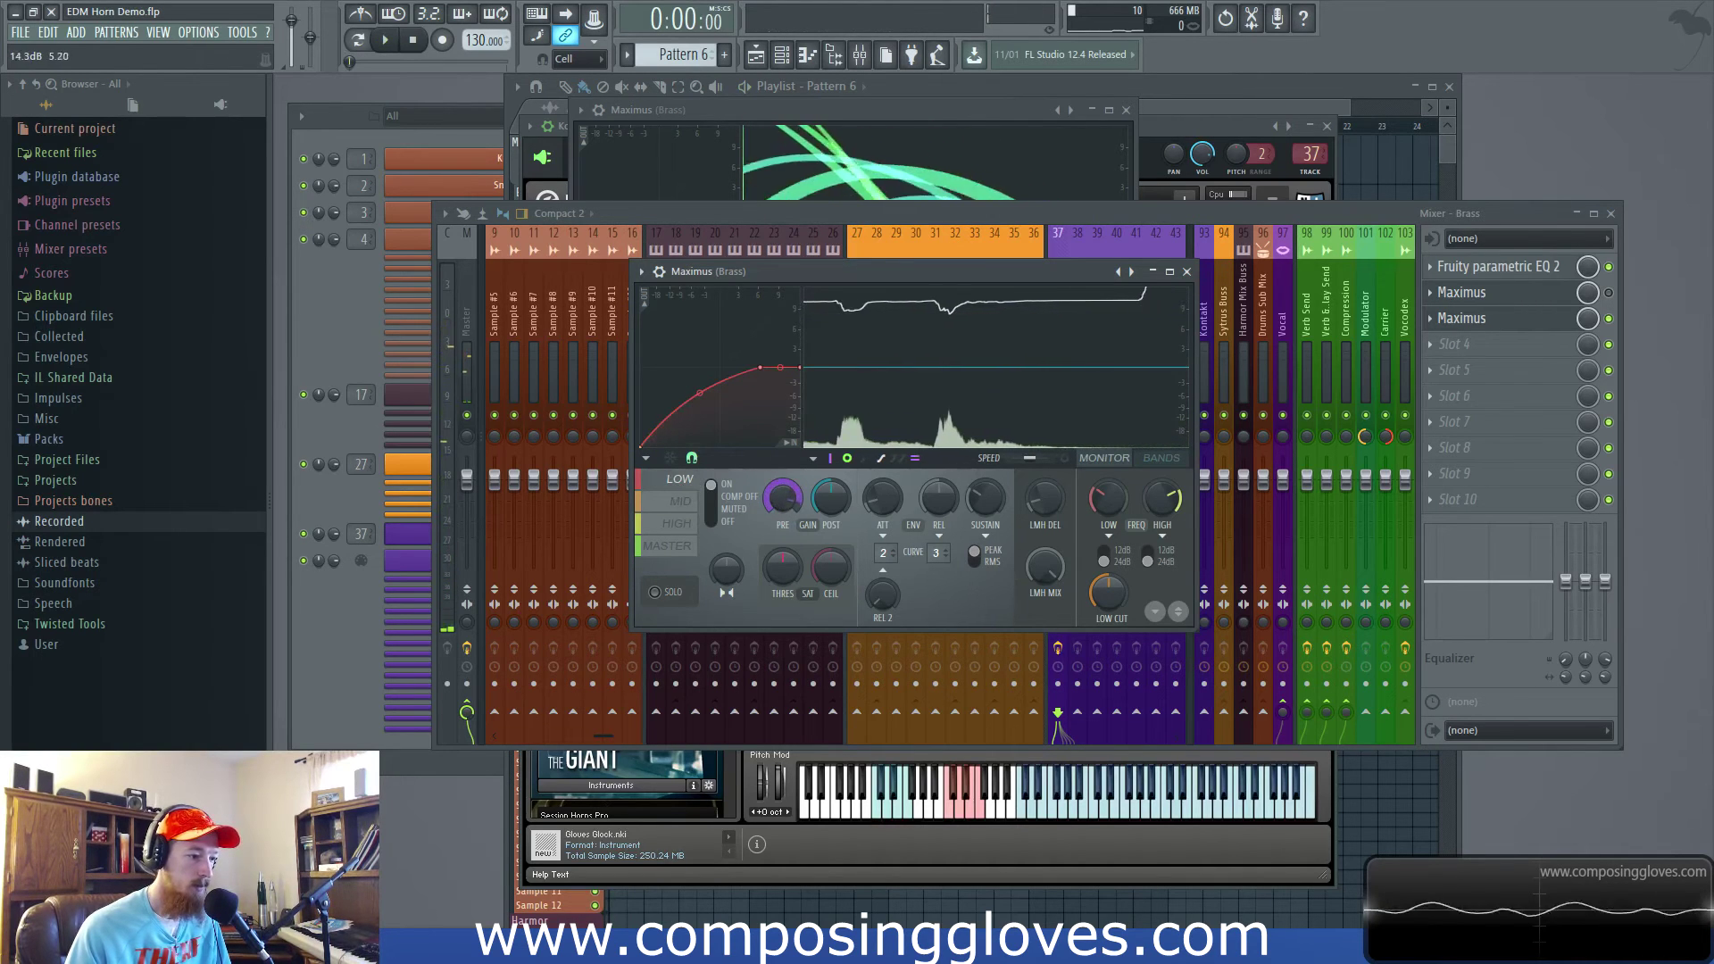
pyautogui.press('space')
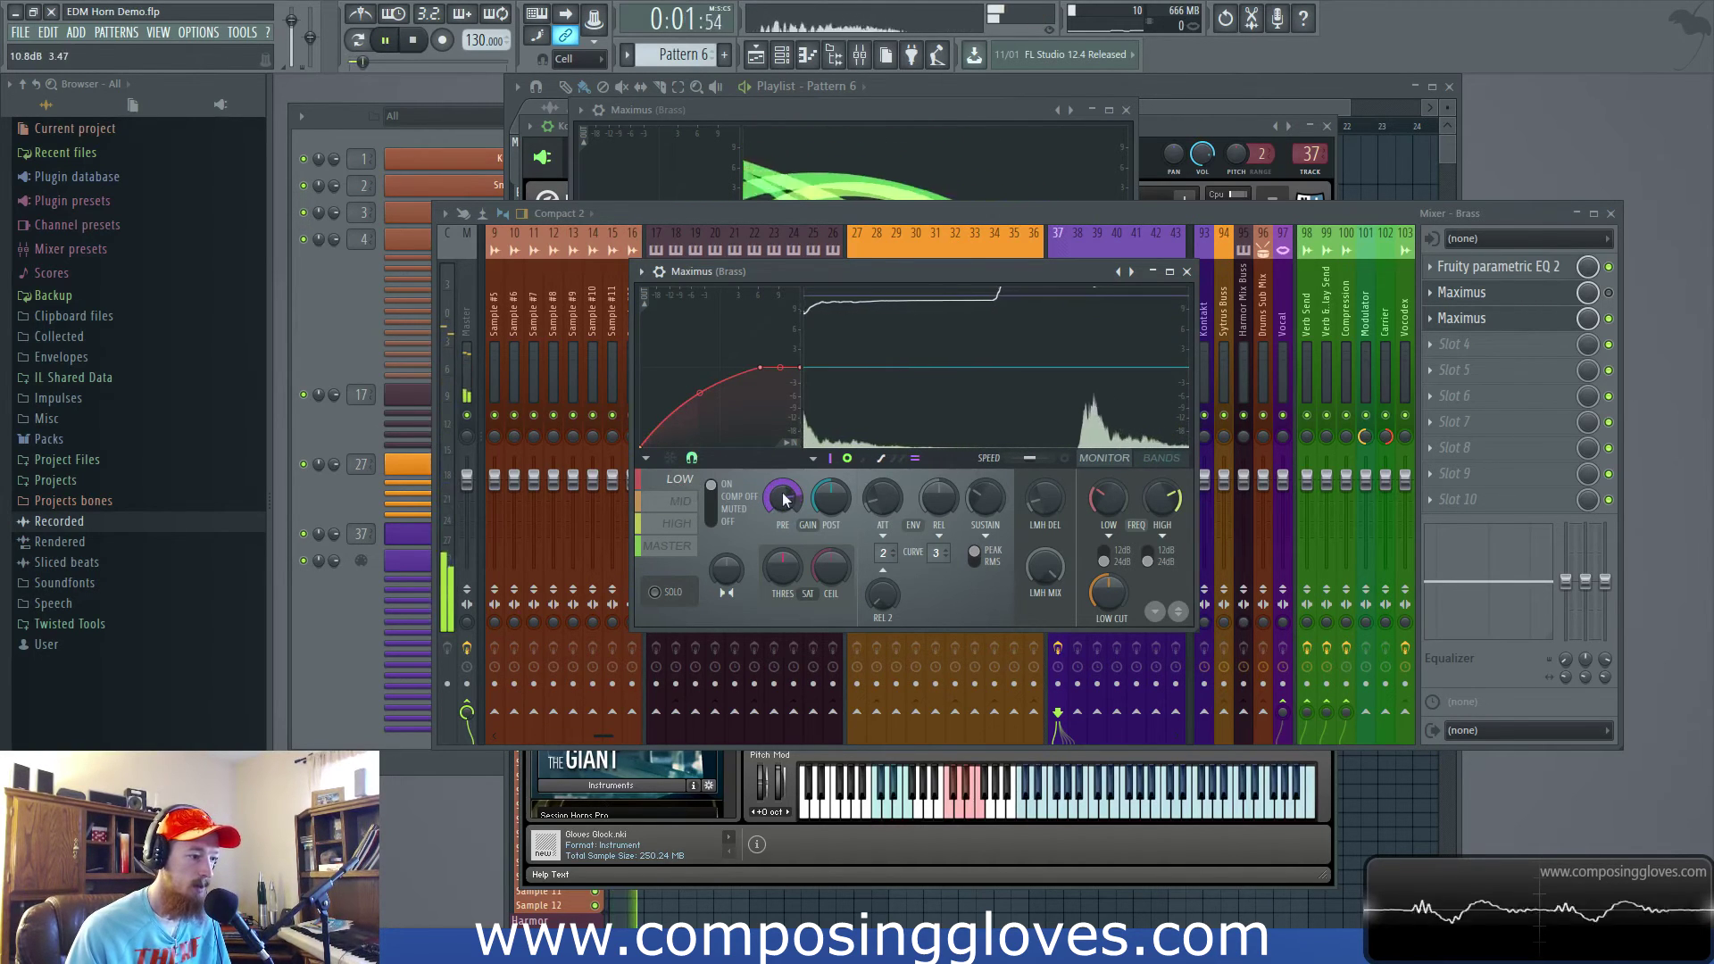
pyautogui.press('space')
pyautogui.click(680, 500)
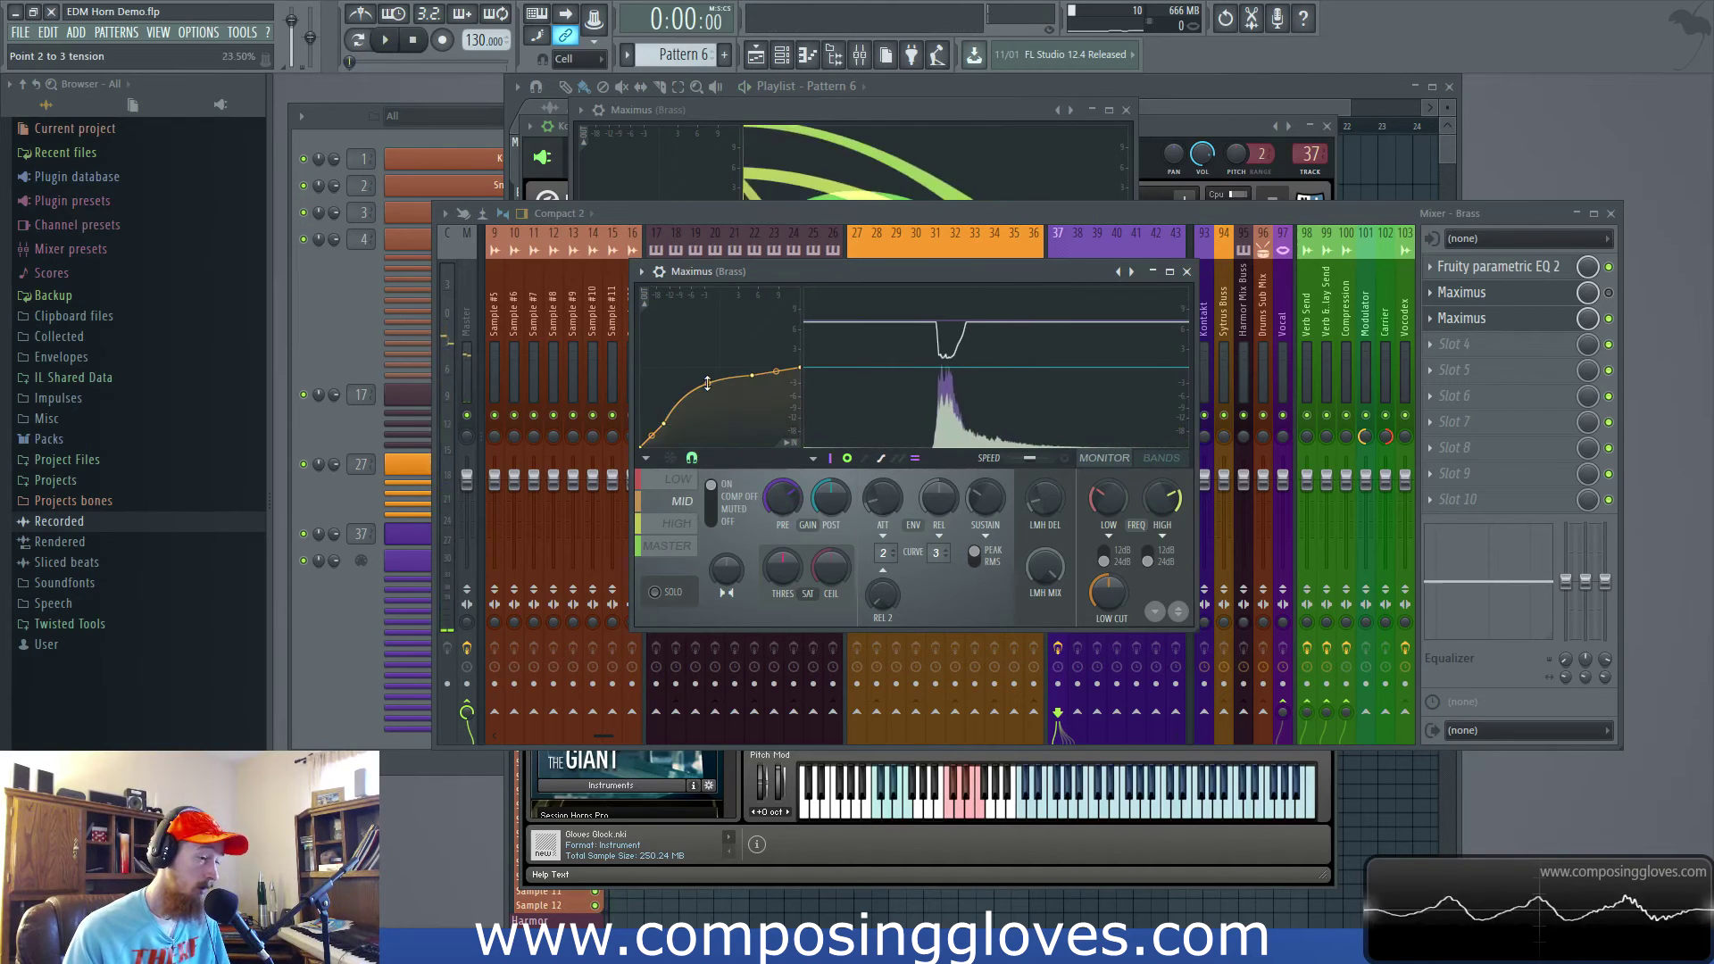
pyautogui.click(668, 545)
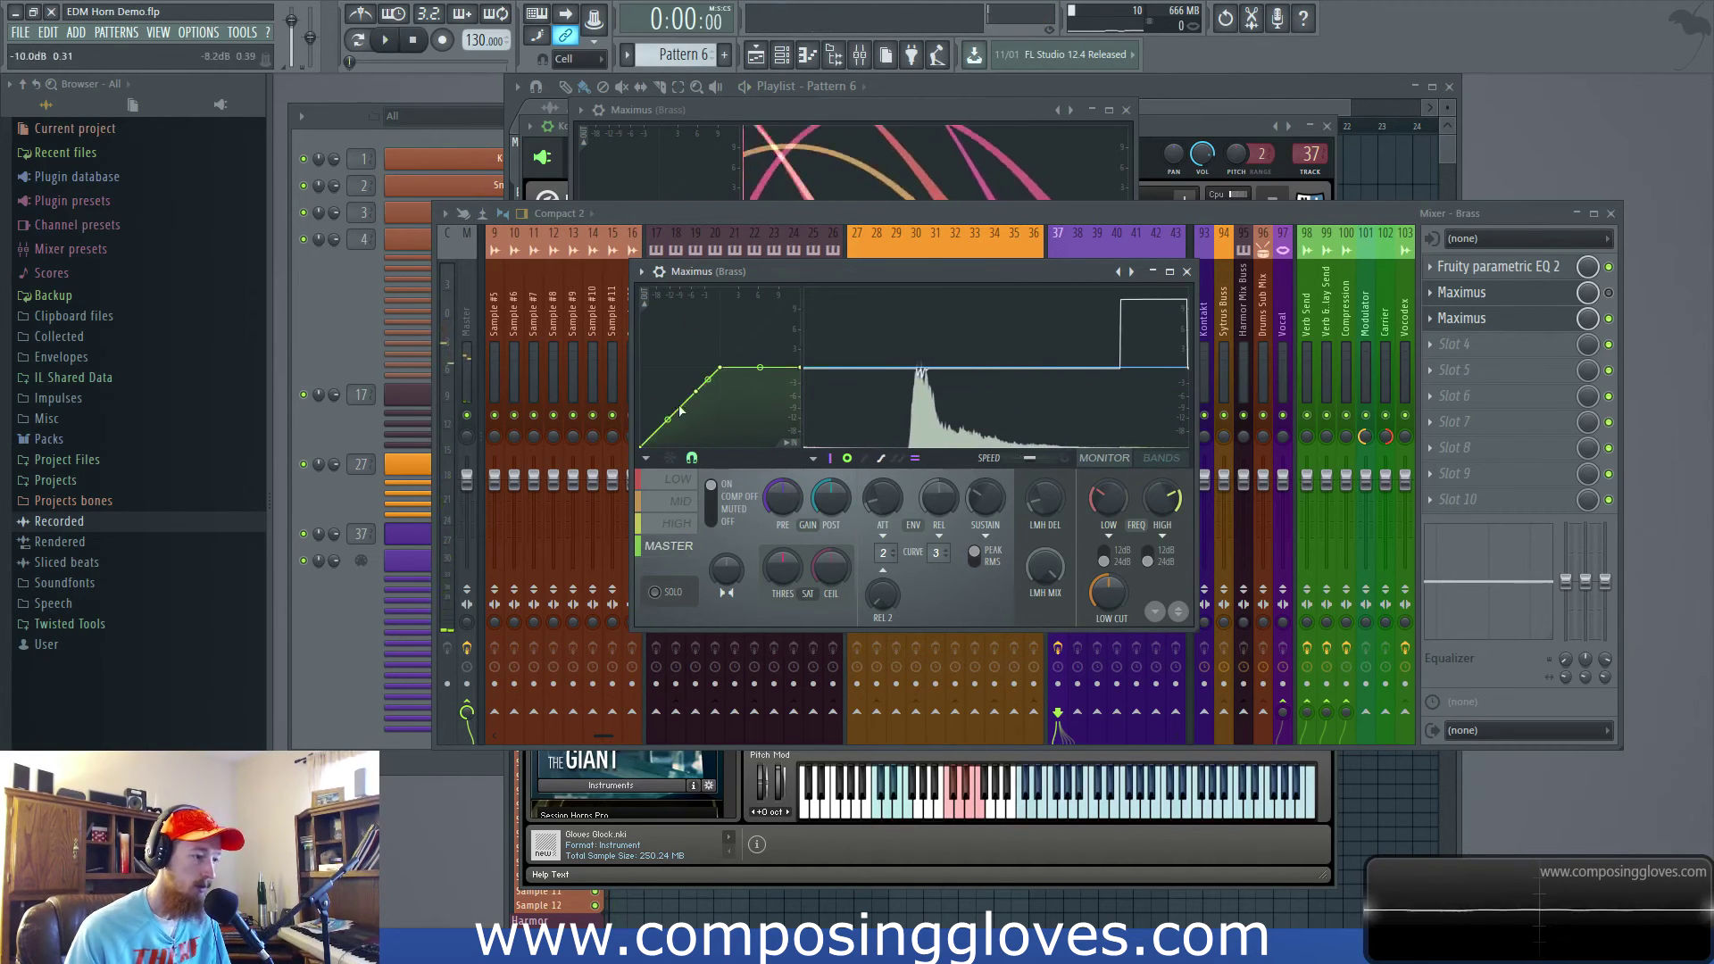
# - Raise the master curve's upper point, set 38% saturation, and review the mid, low and high curves
pyautogui.moveTo(730, 372); pyautogui.dragTo(804, 363)
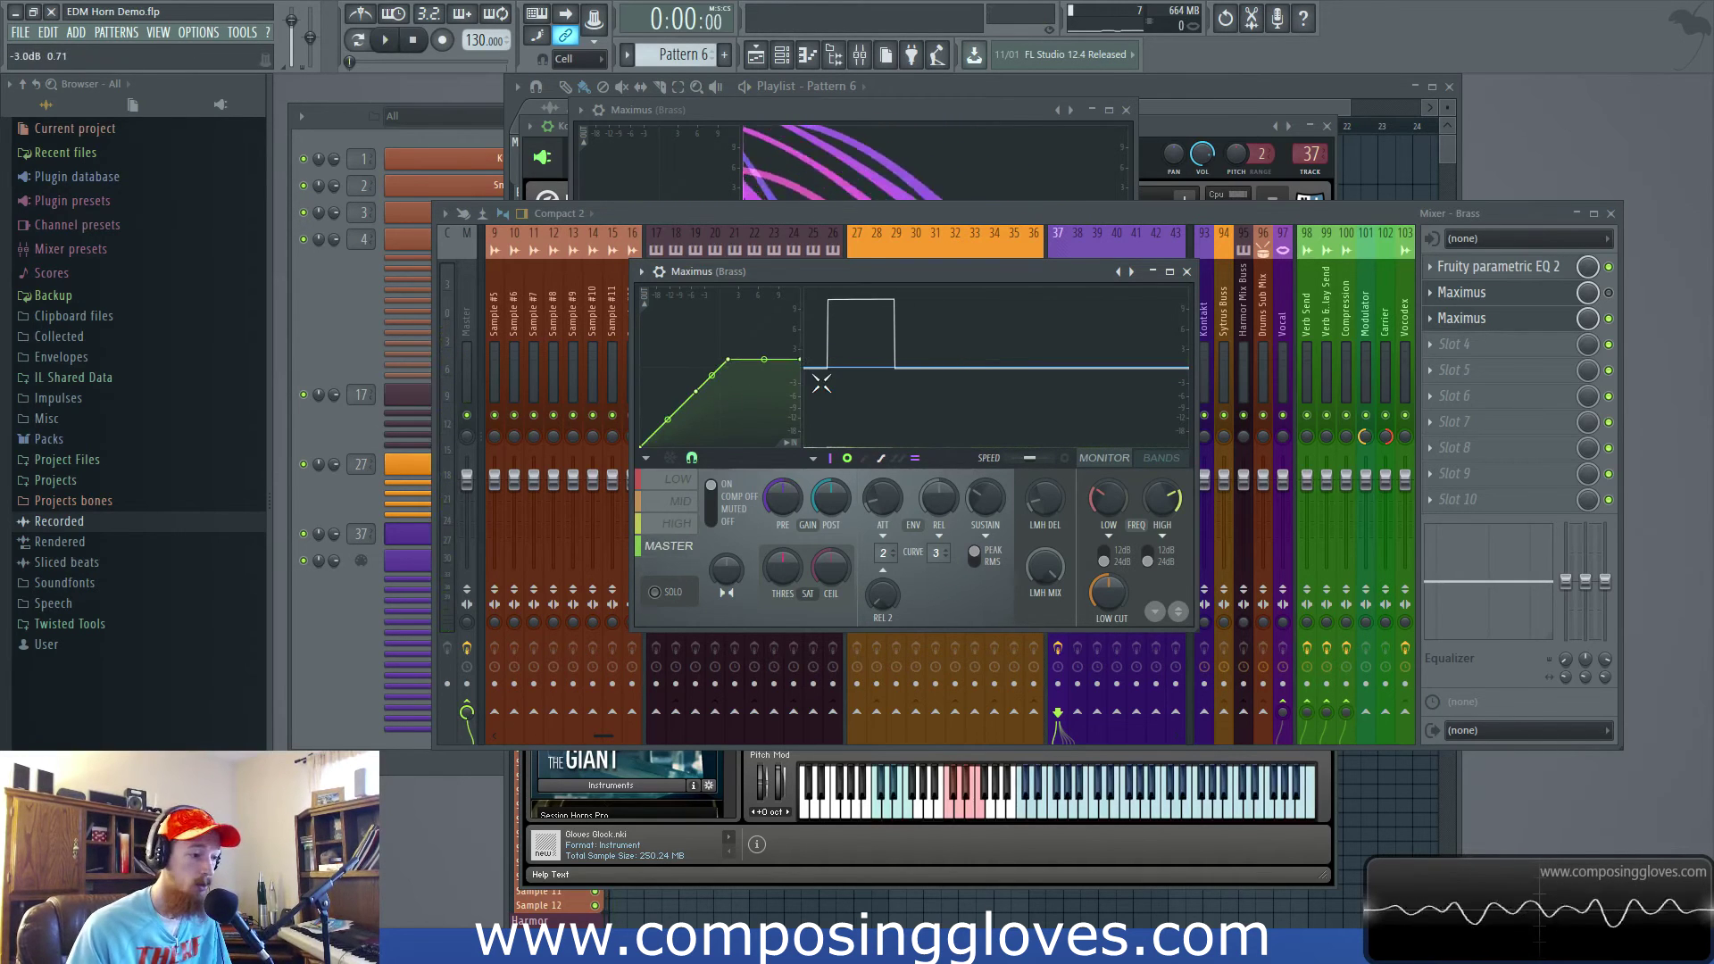
pyautogui.moveTo(794, 576); pyautogui.dragTo(795, 553)
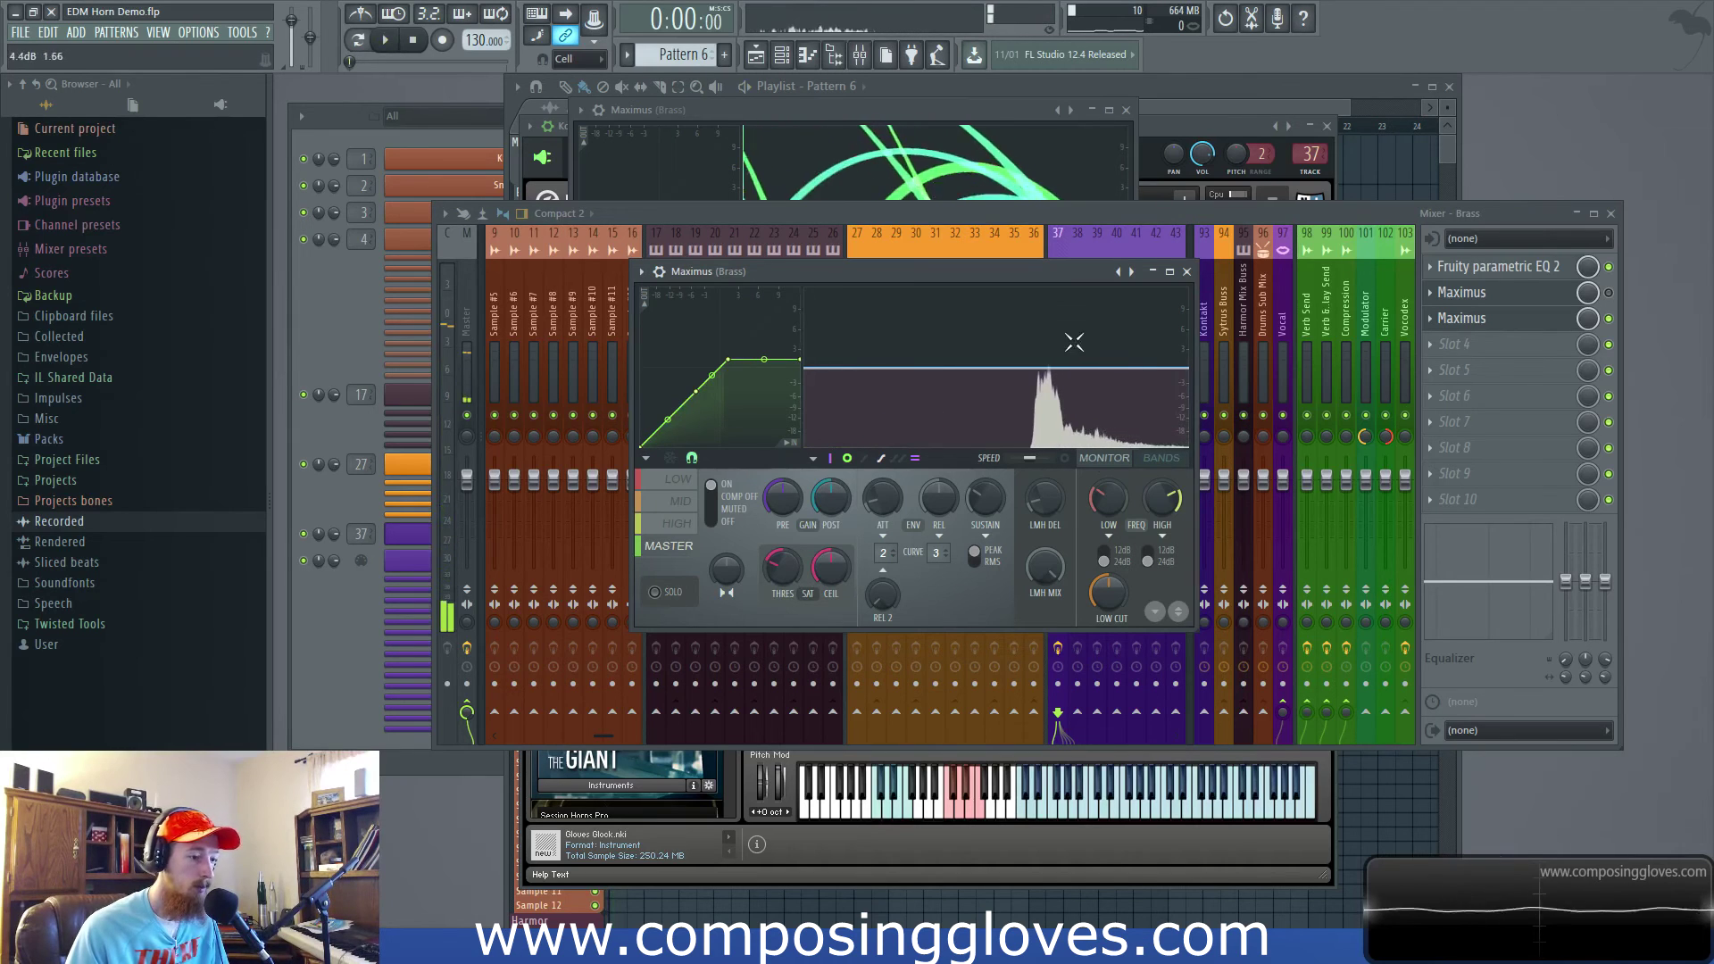
pyautogui.click(681, 501)
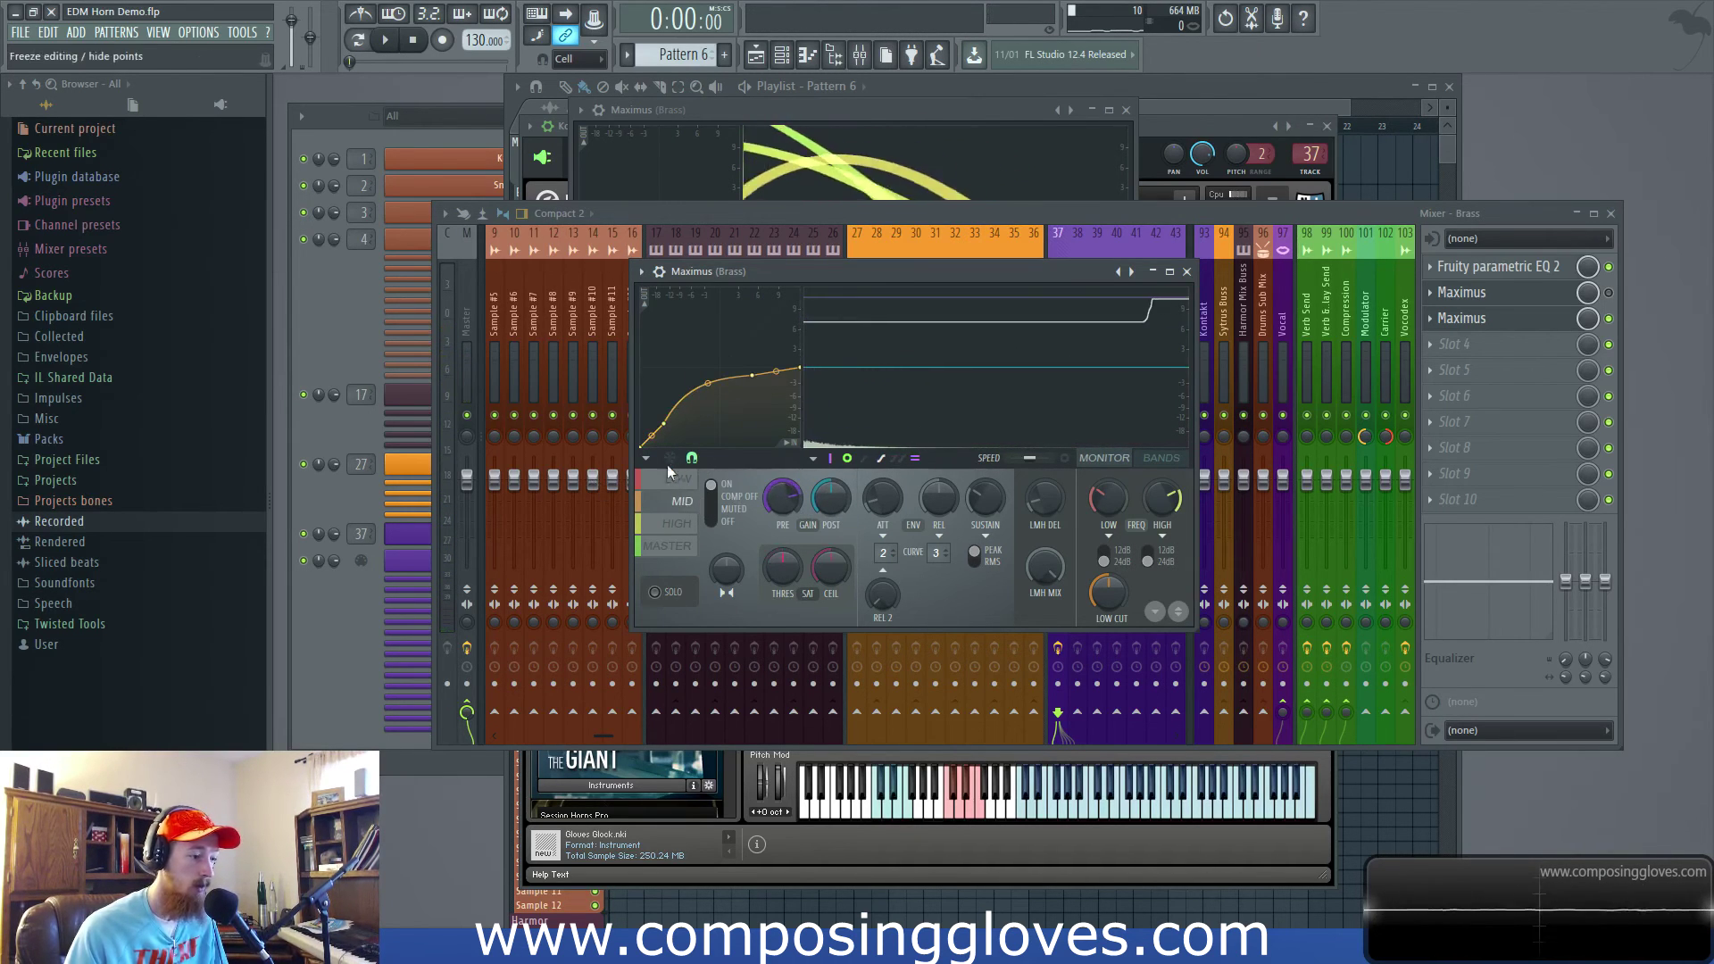
pyautogui.click(692, 485)
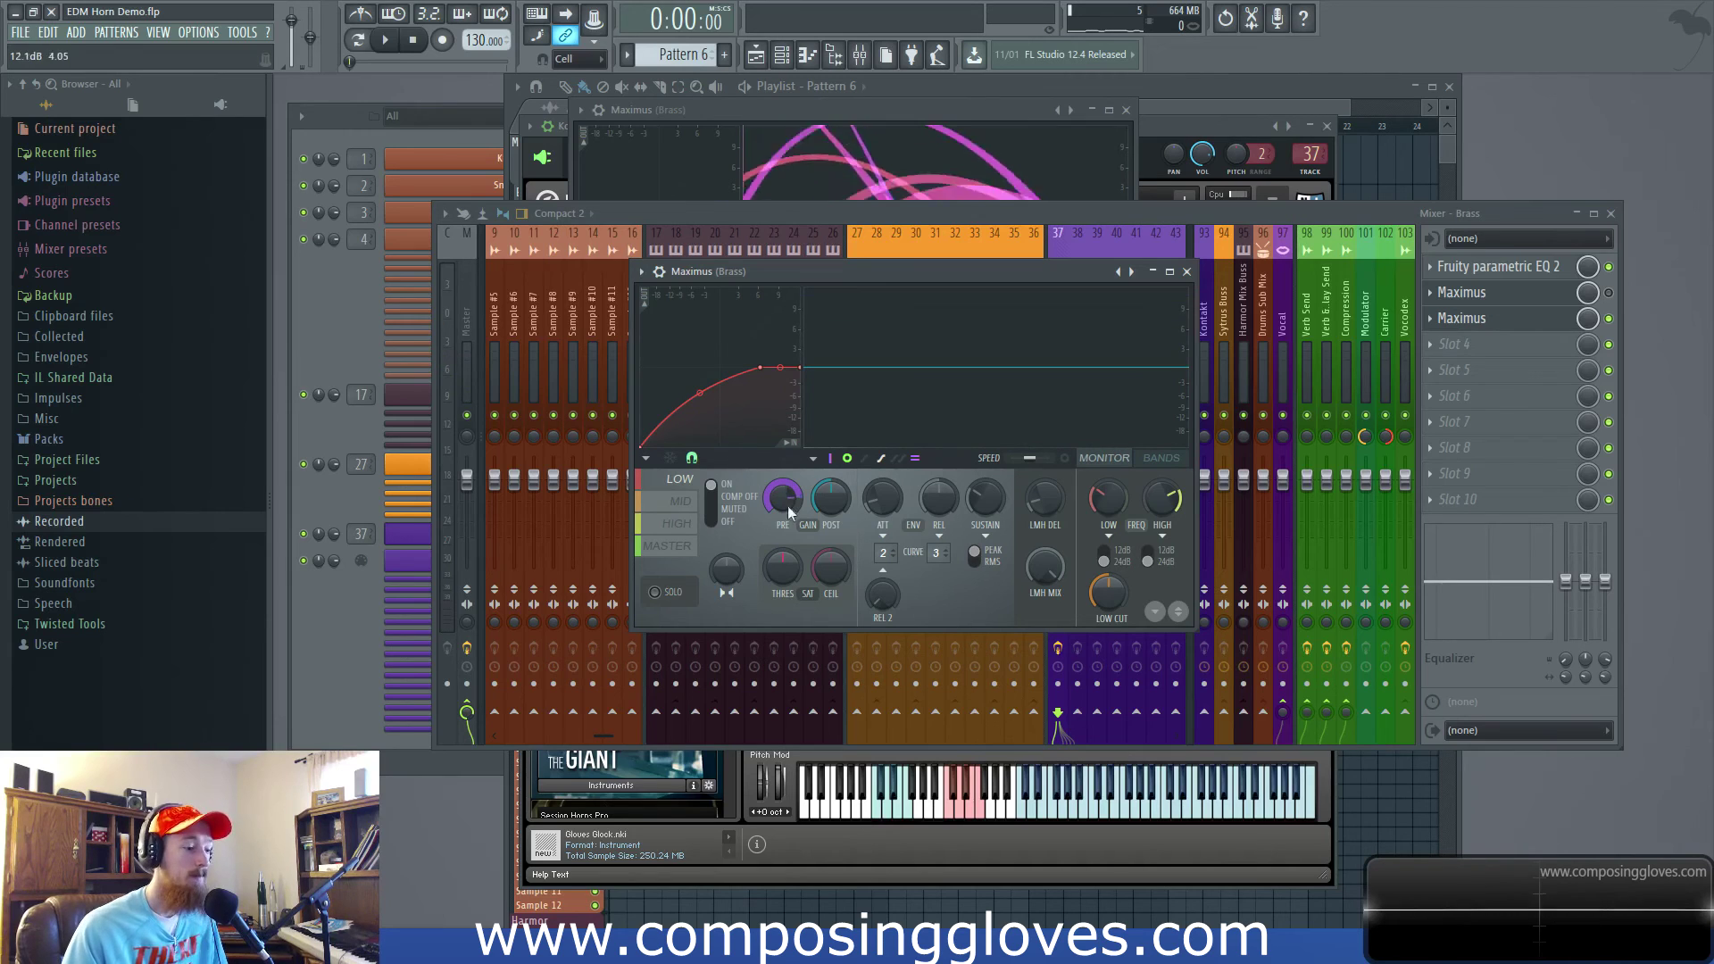
pyautogui.click(678, 523)
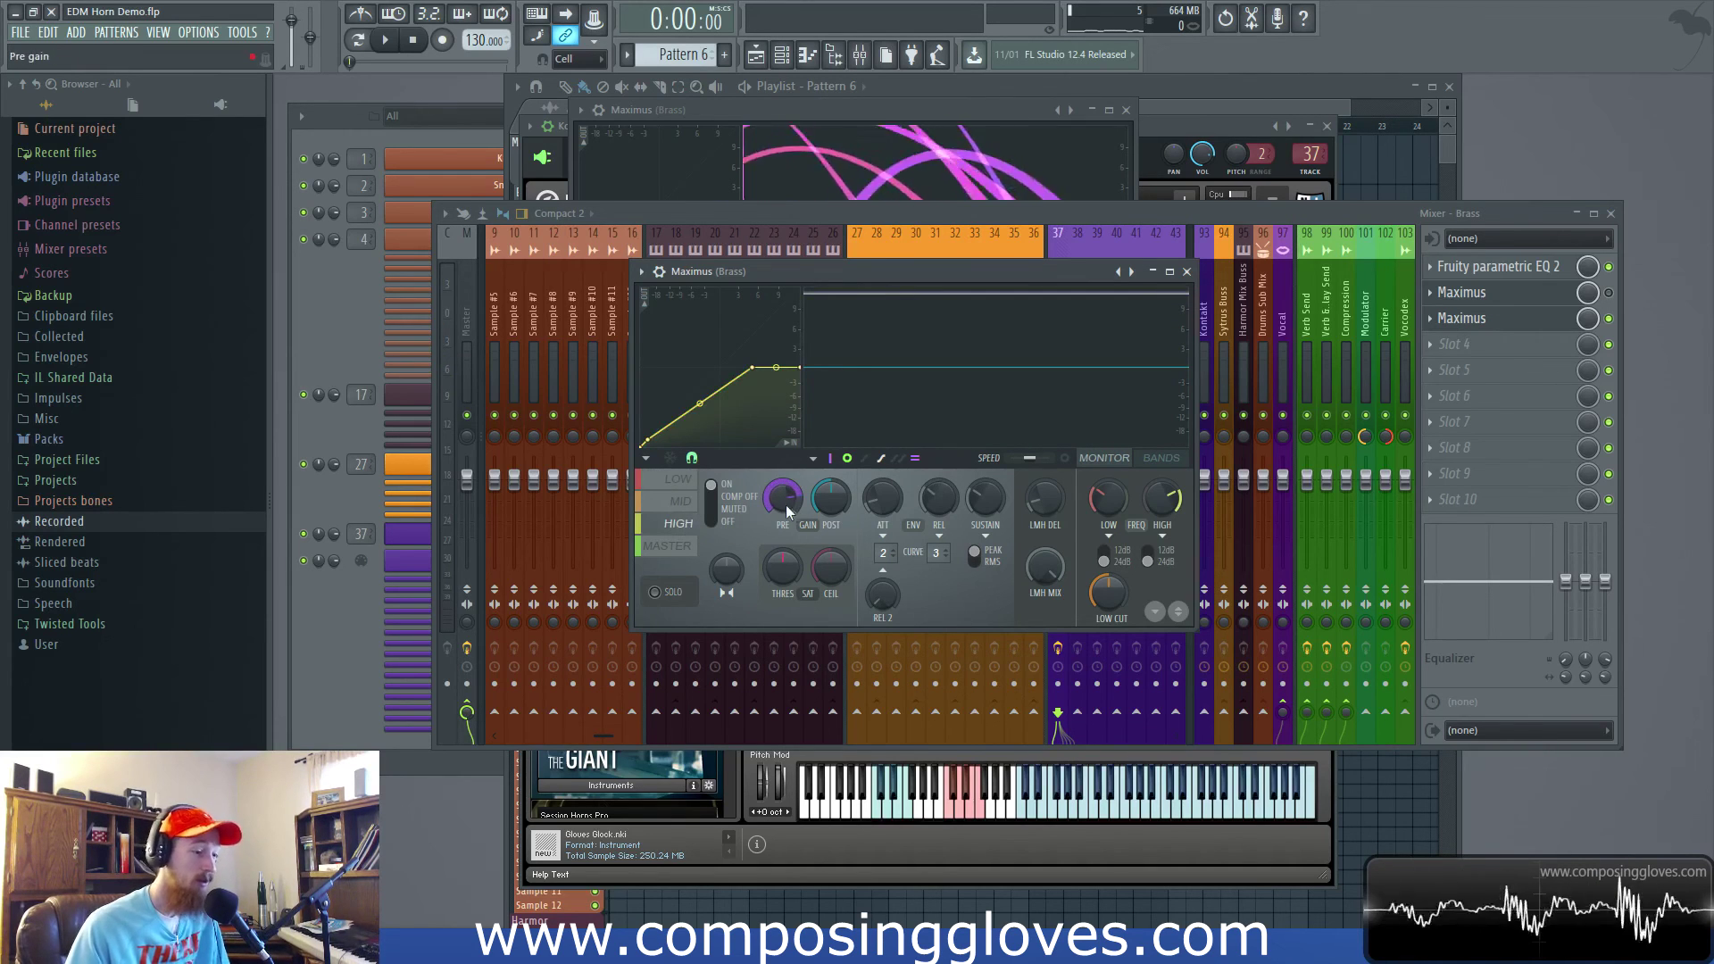
# - Recheck the master and low curves, then close Maximus and bring the Pattern 6 playlist forward
pyautogui.click(670, 546)
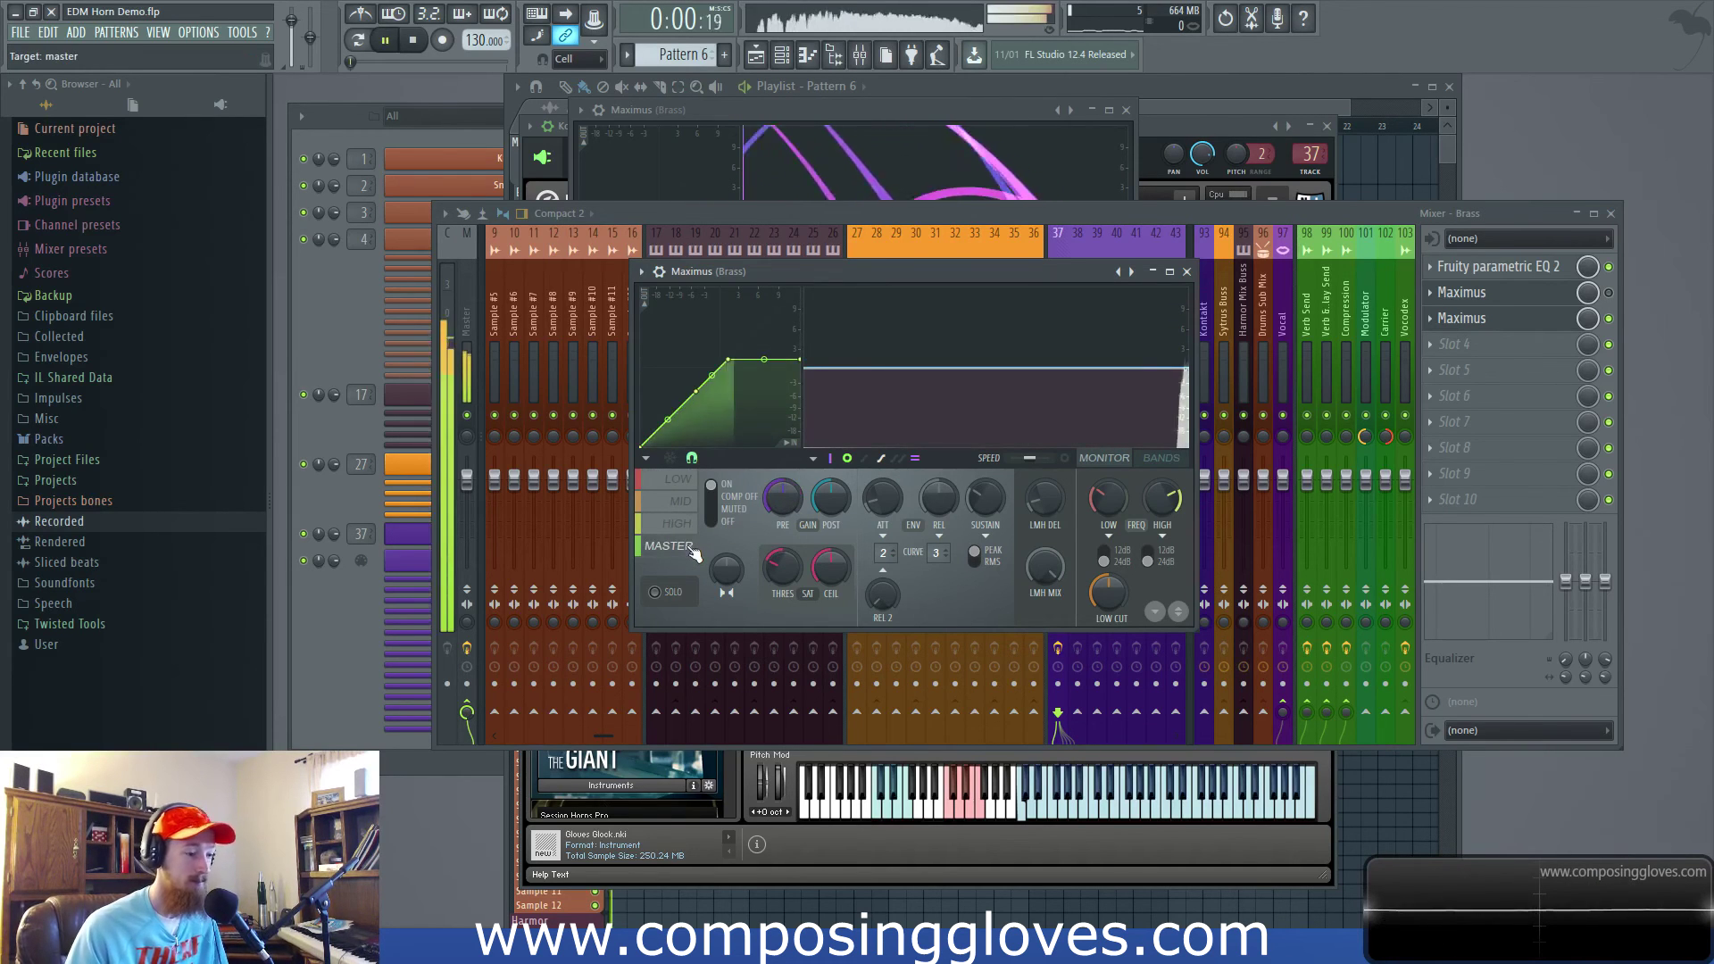
pyautogui.click(678, 479)
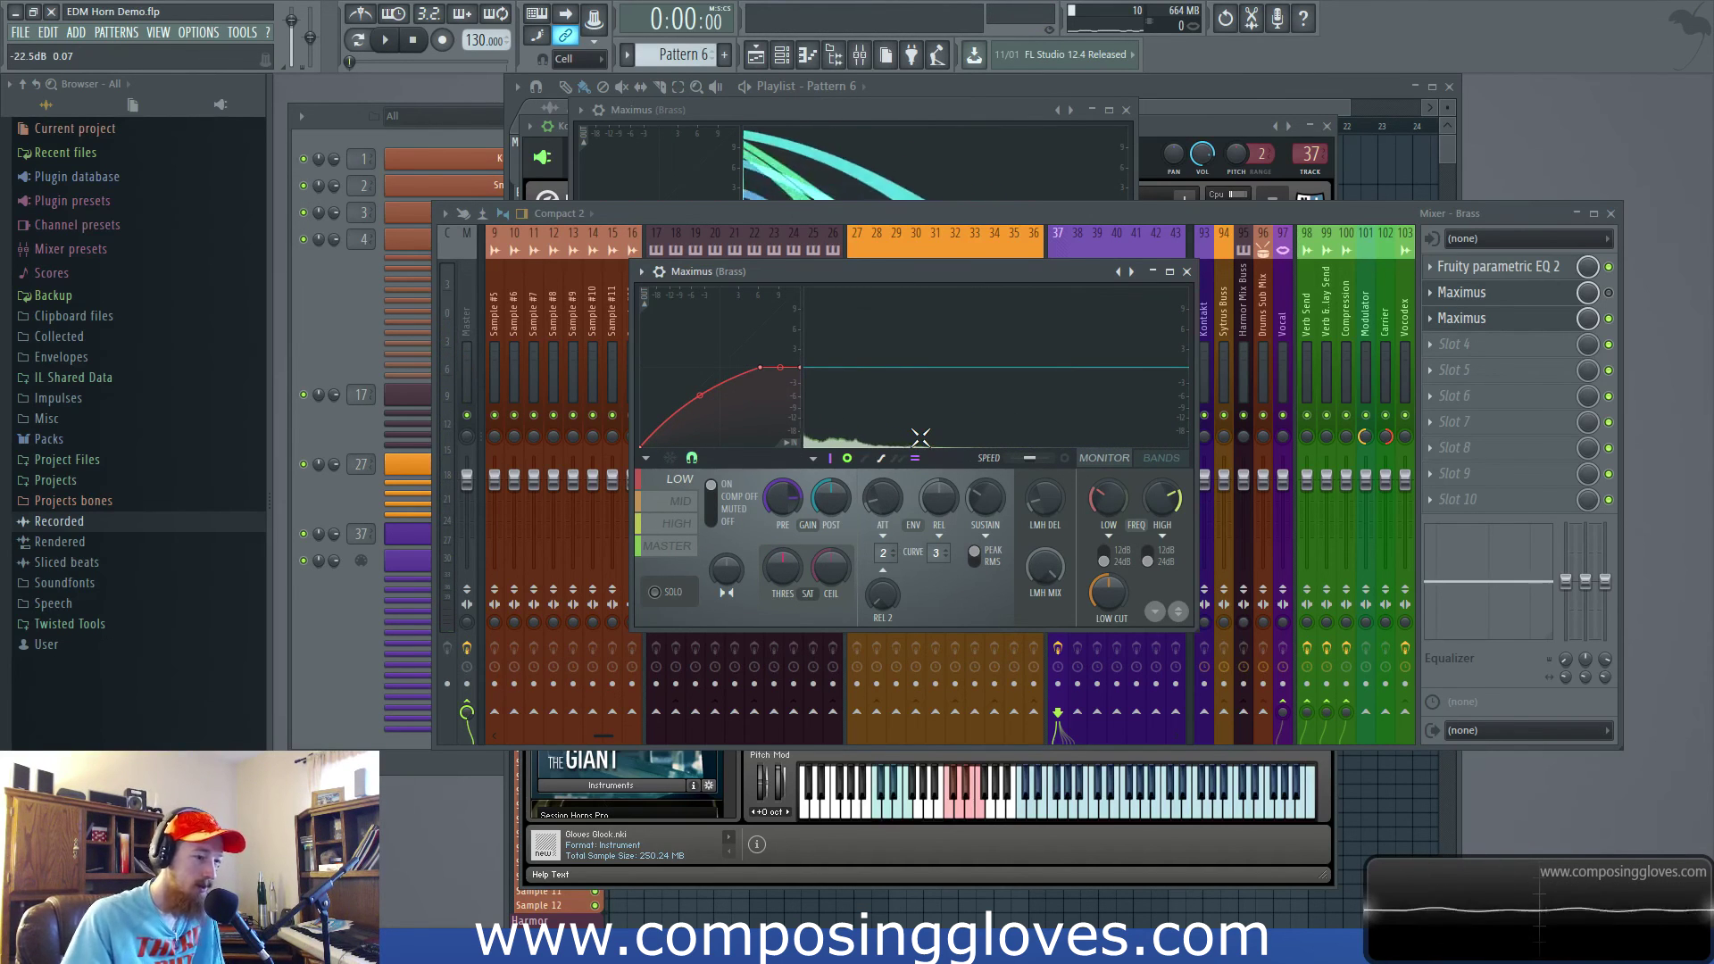
pyautogui.click(1186, 271)
pyautogui.click(1208, 109)
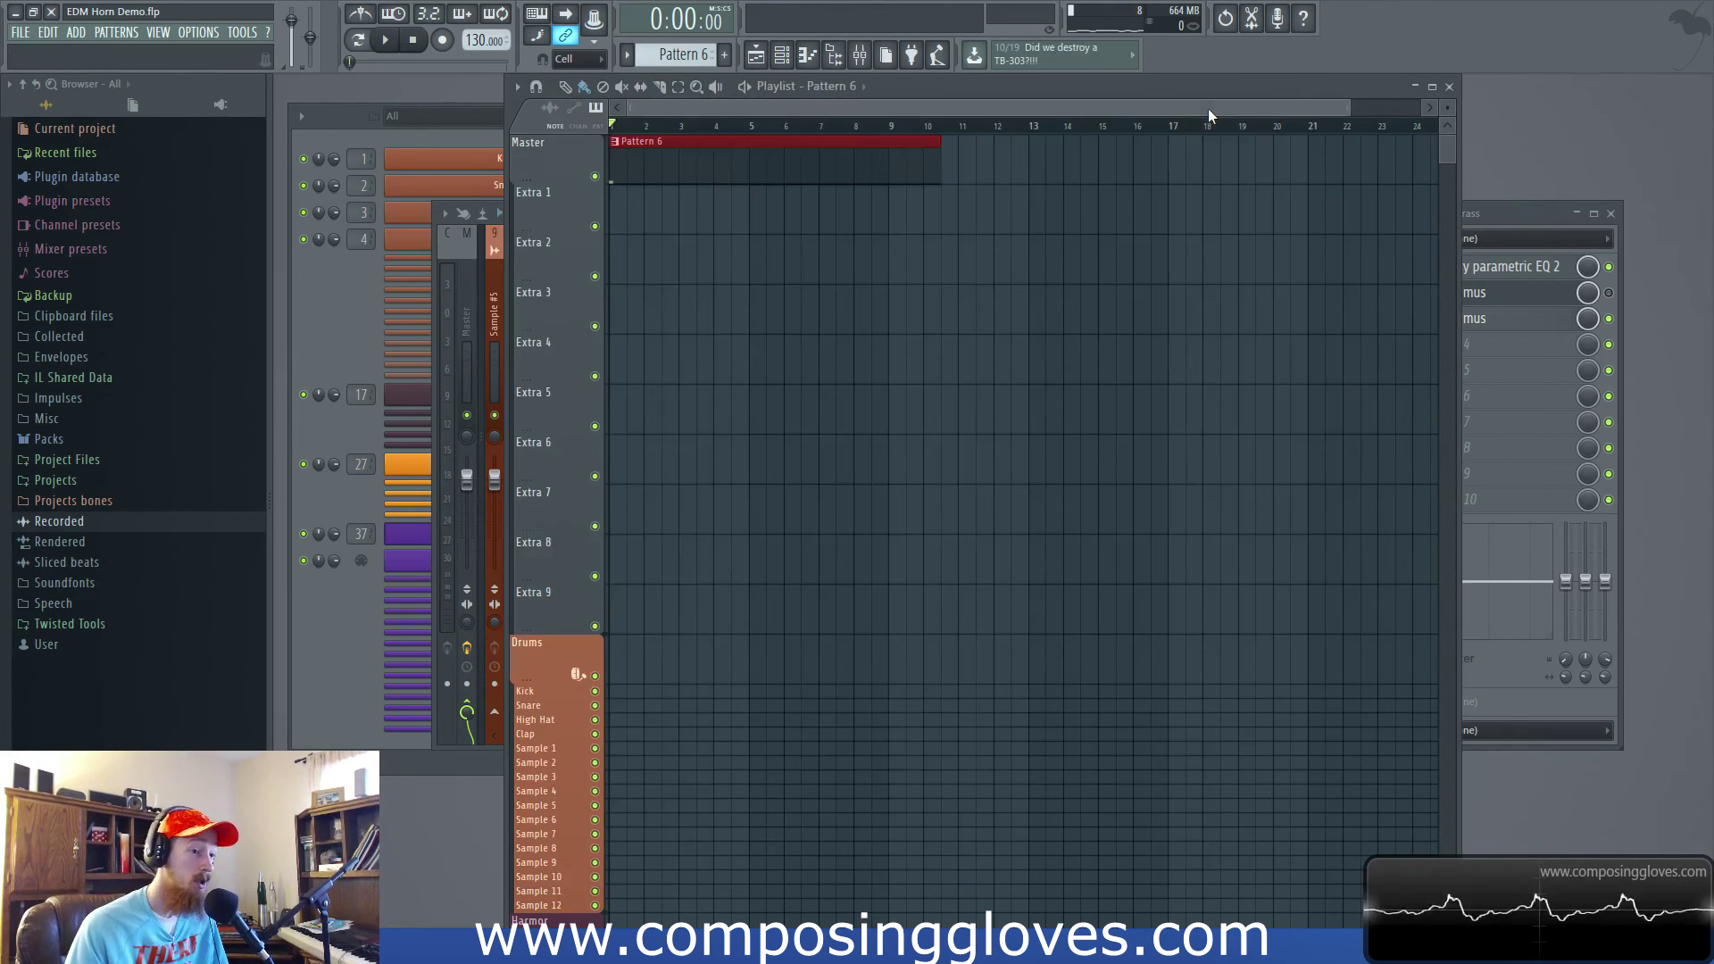